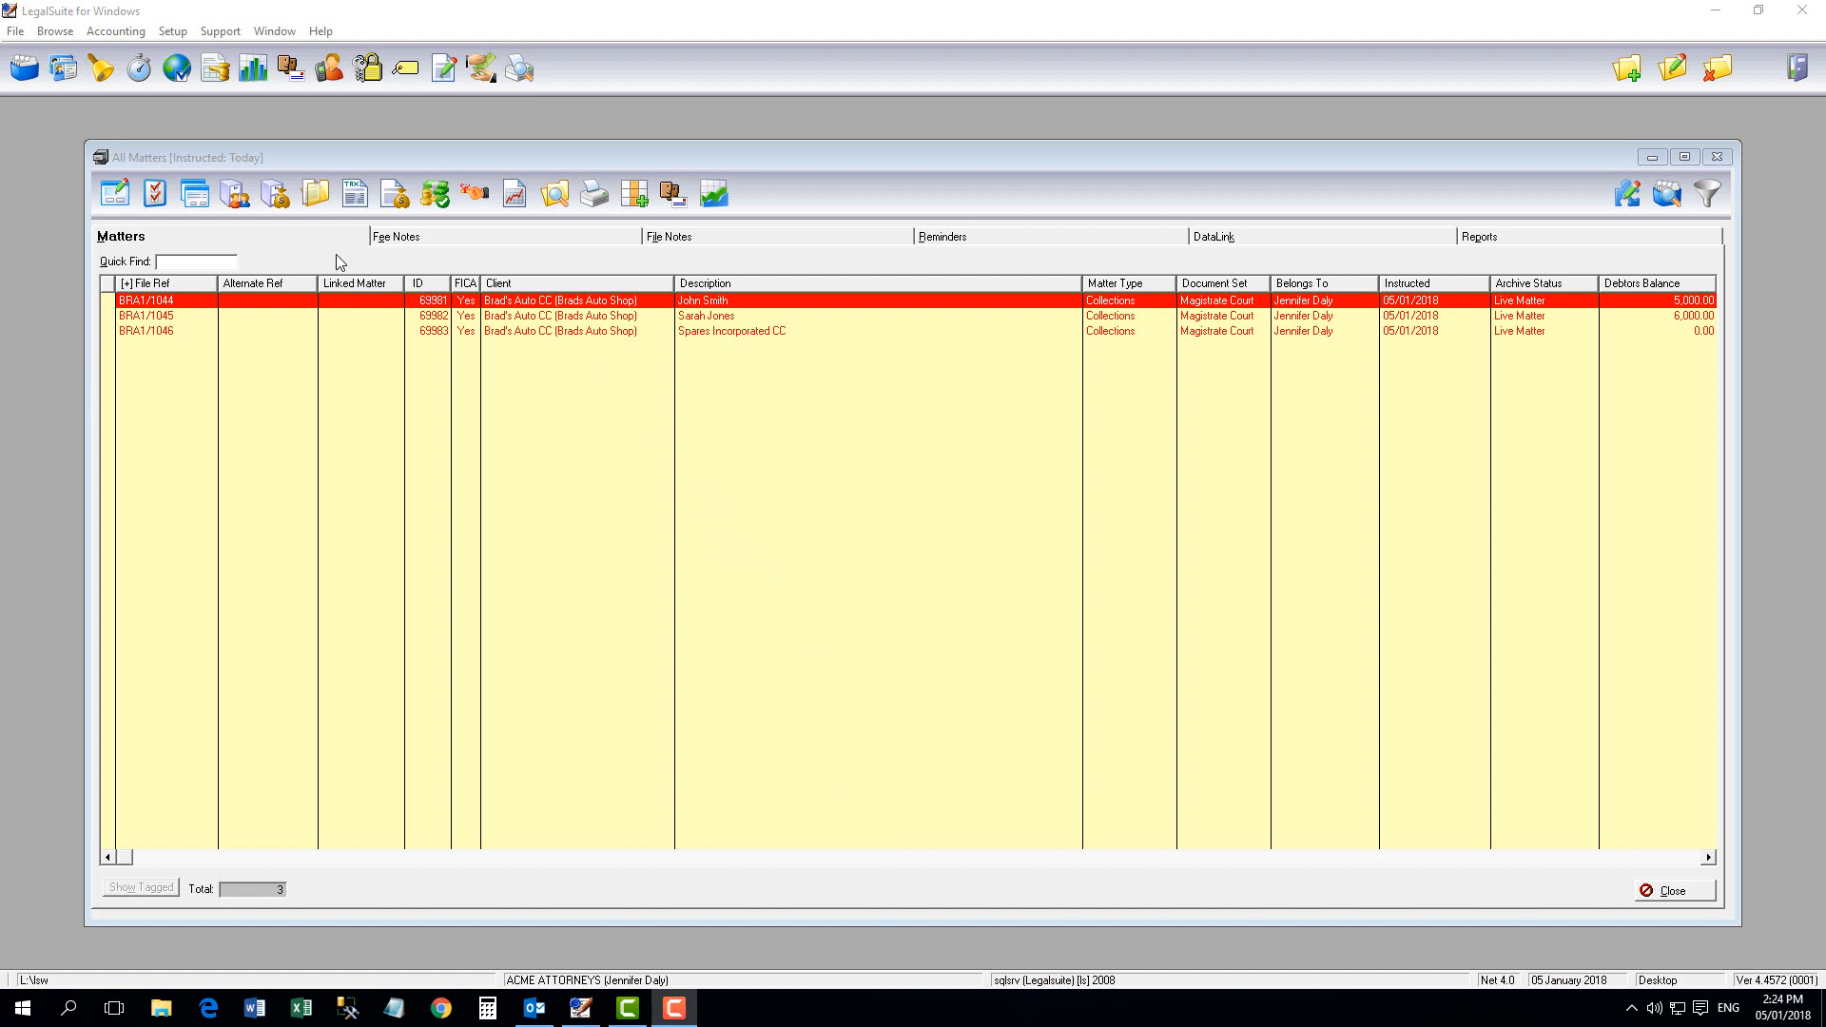
- Open the document folder of matter BRA1/1044 and copy the "Outlook add-in - Whitepaper" email from Outlook into it
{"action": "left_click", "coordinate": [313, 195]}
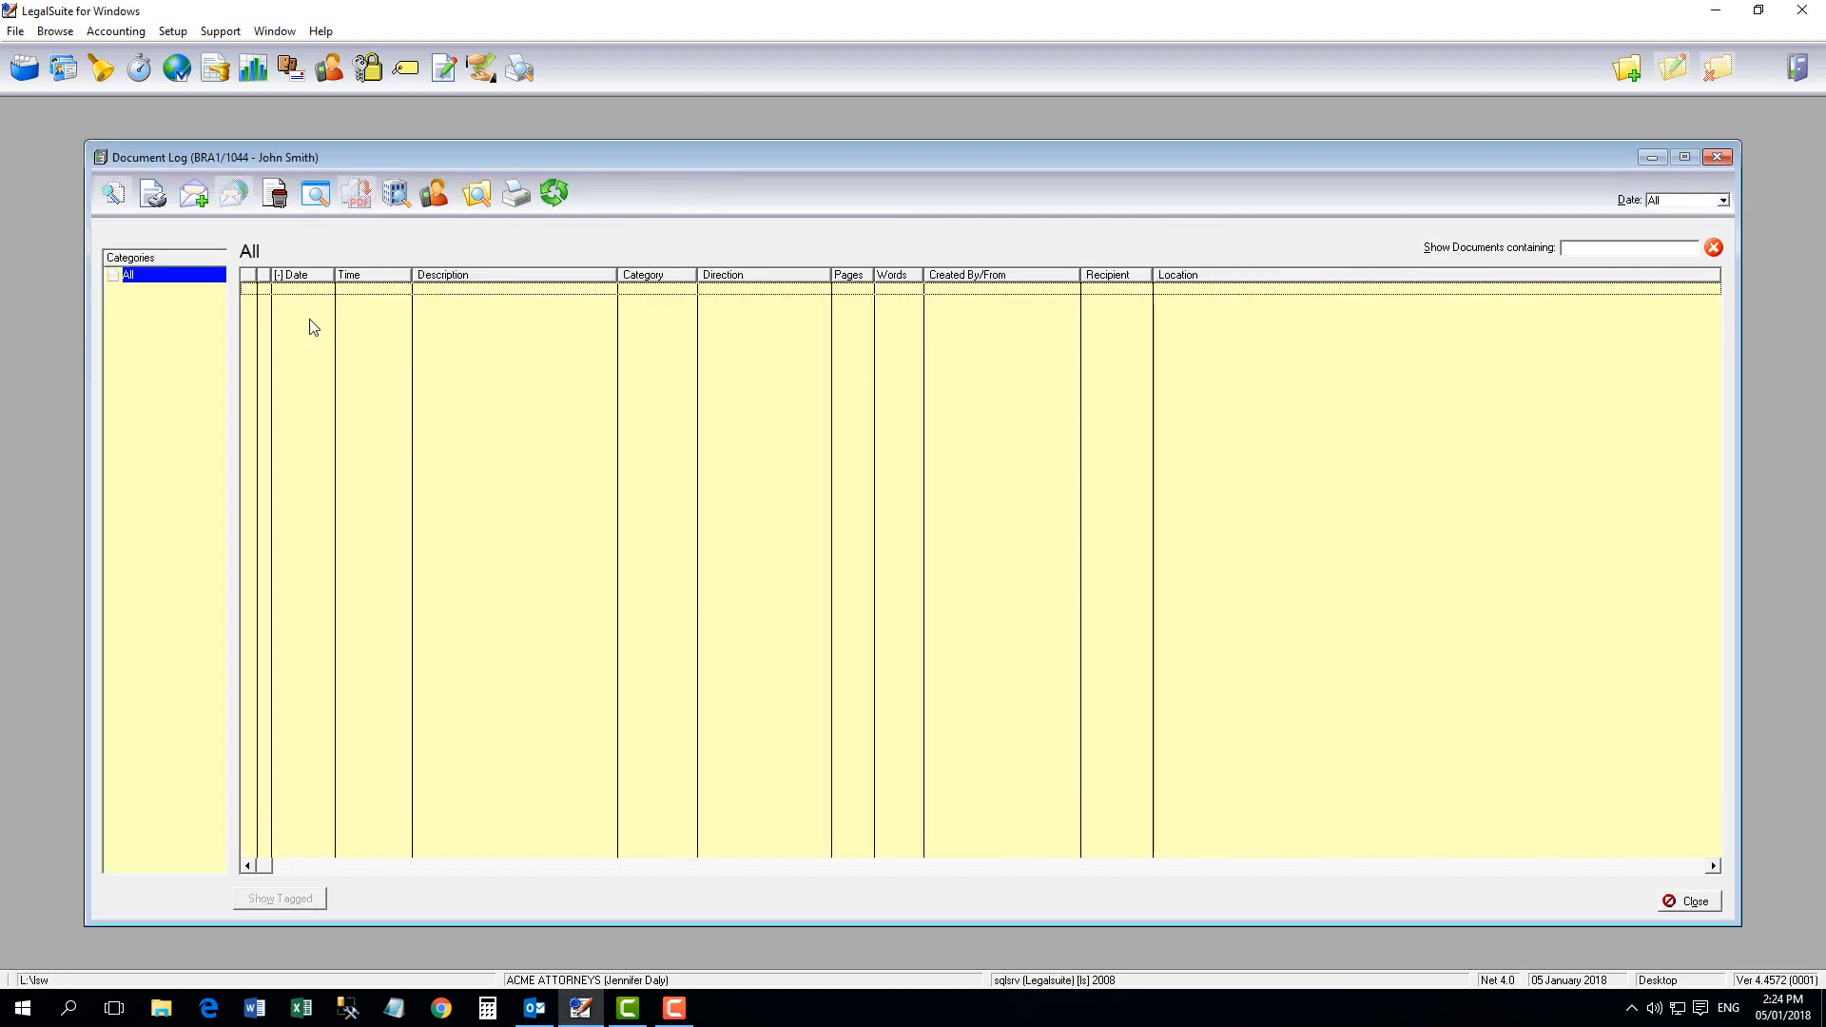
{"action": "left_click", "coordinate": [315, 195]}
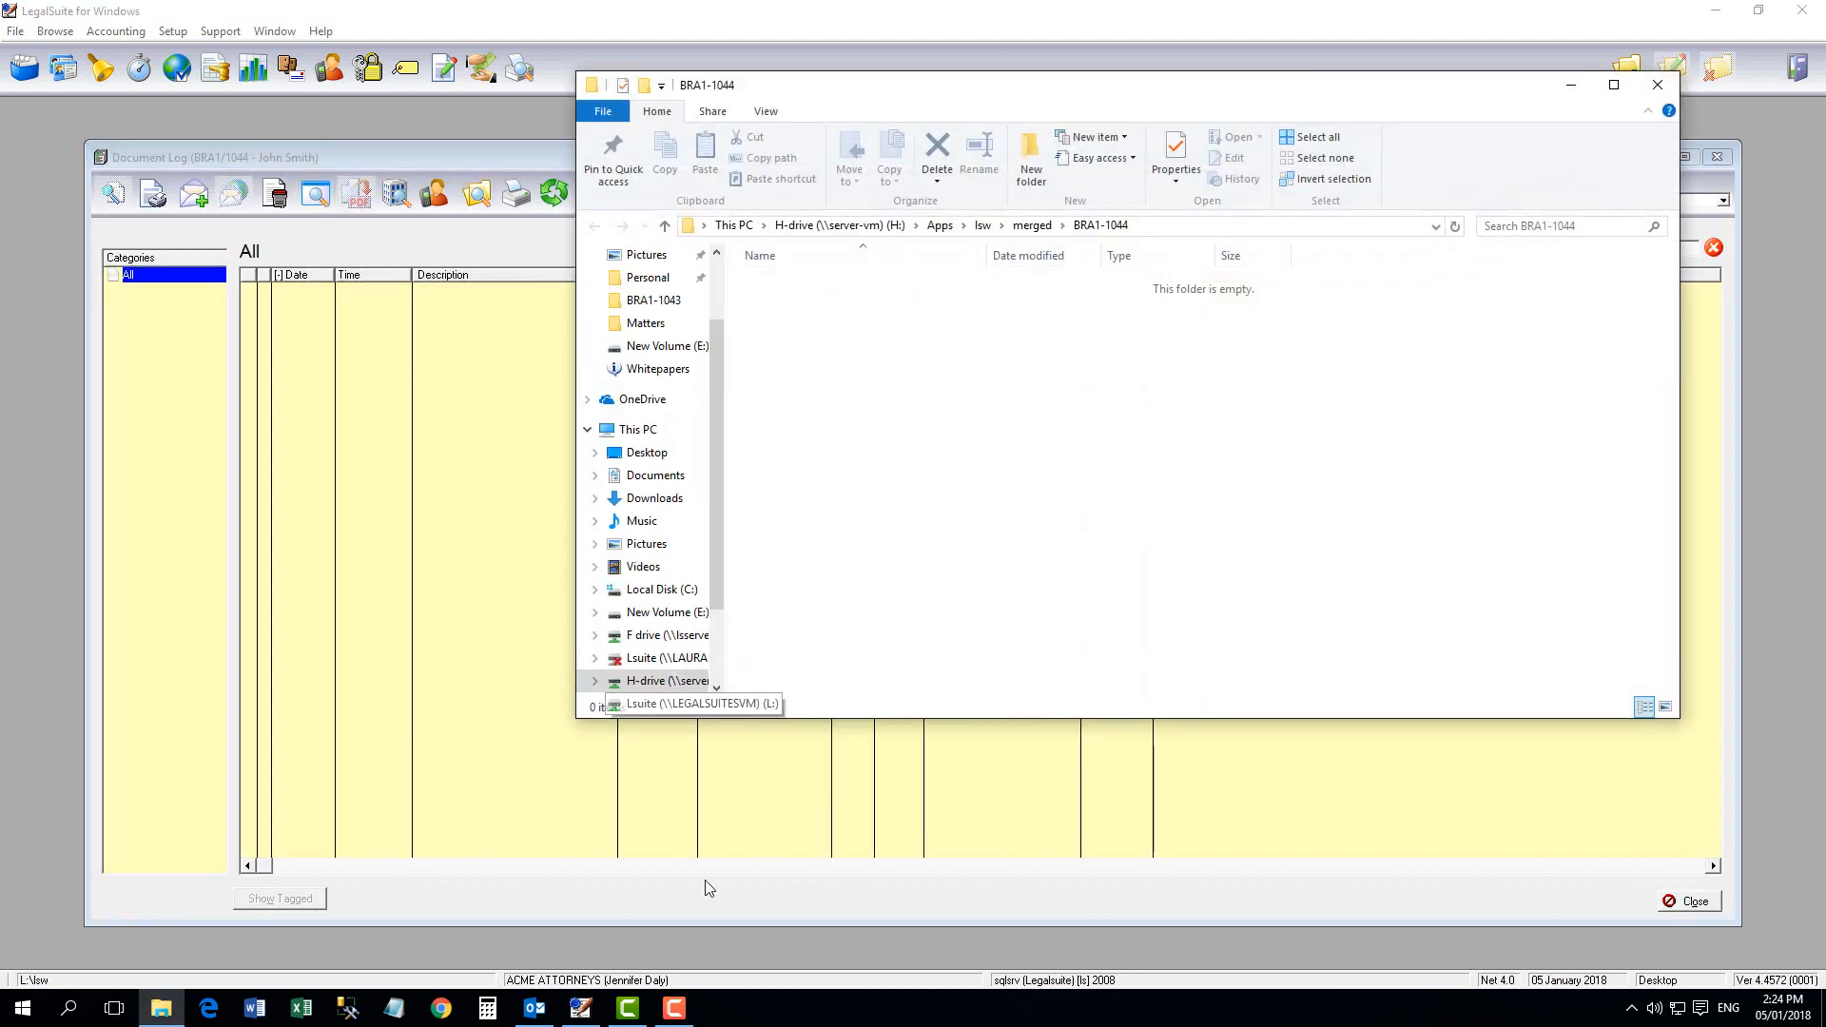
{"action": "left_click", "coordinate": [534, 1009]}
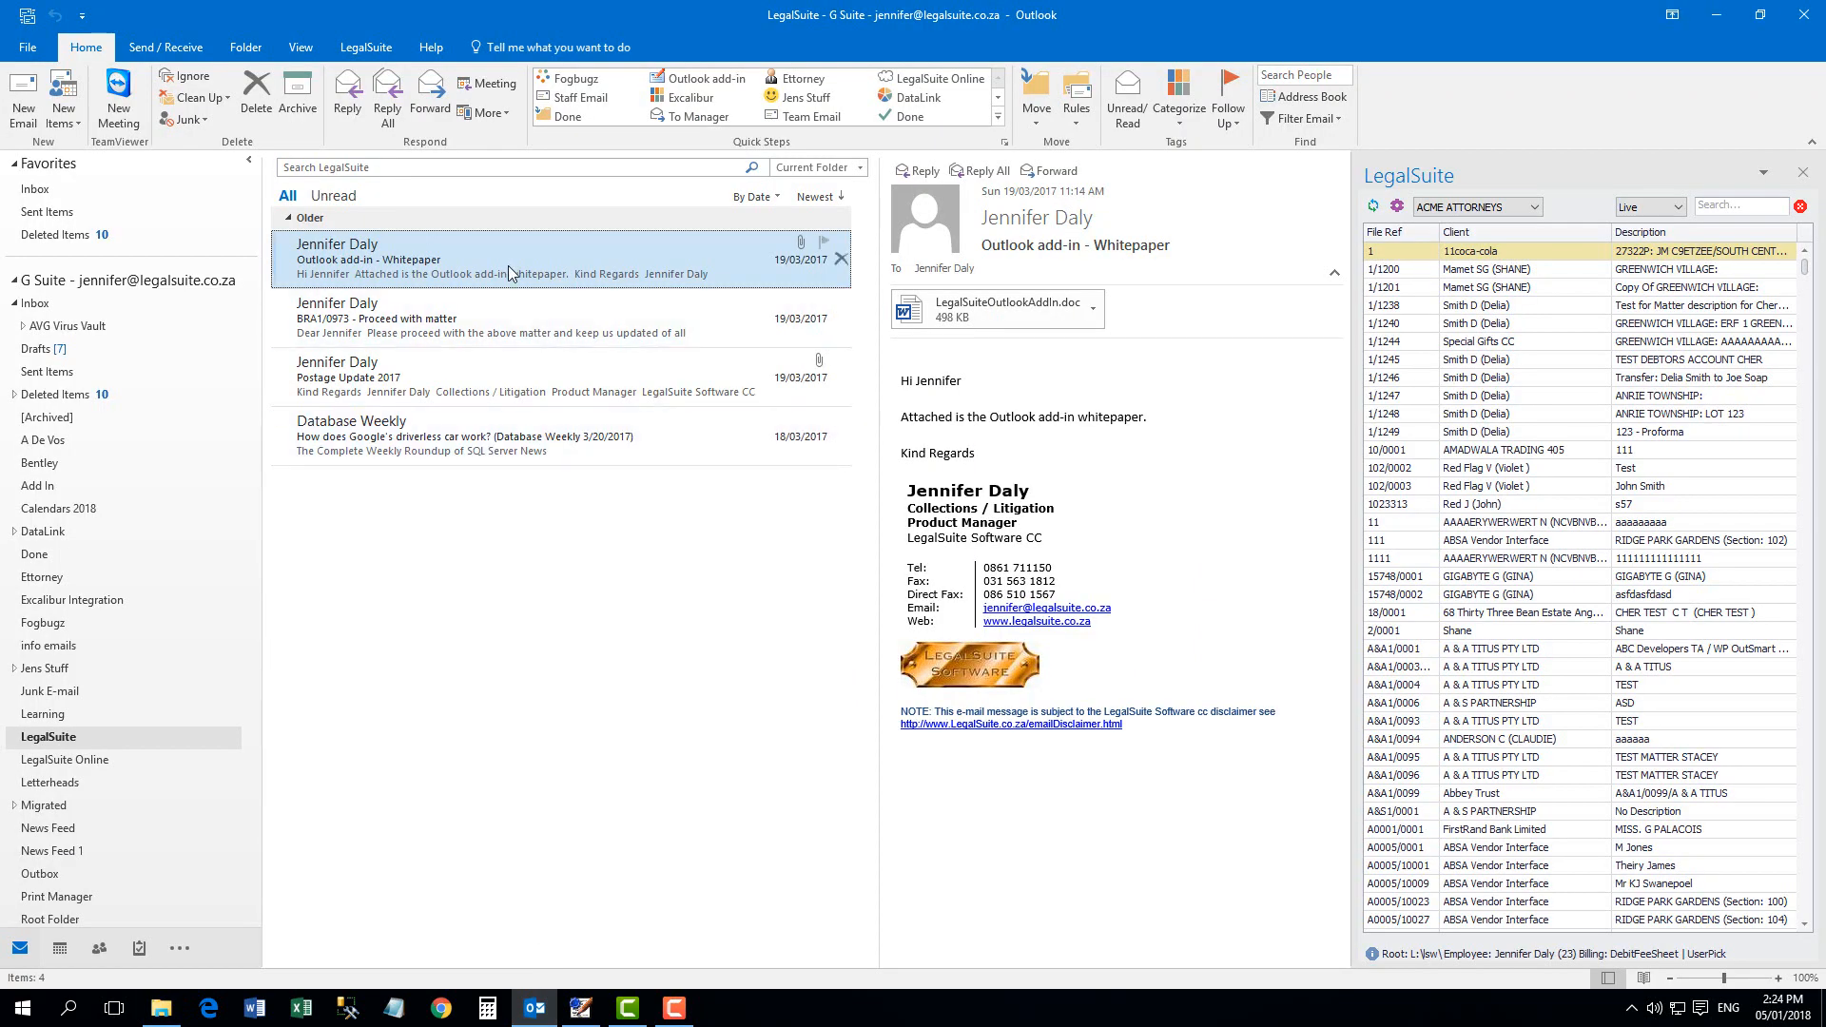
{"action": "scroll", "coordinate": [191, 884], "scroll_direction": "down", "scroll_amount": 1}
{"action": "left_click_drag", "start_coordinate": [152, 992], "coordinate": [1091, 485]}
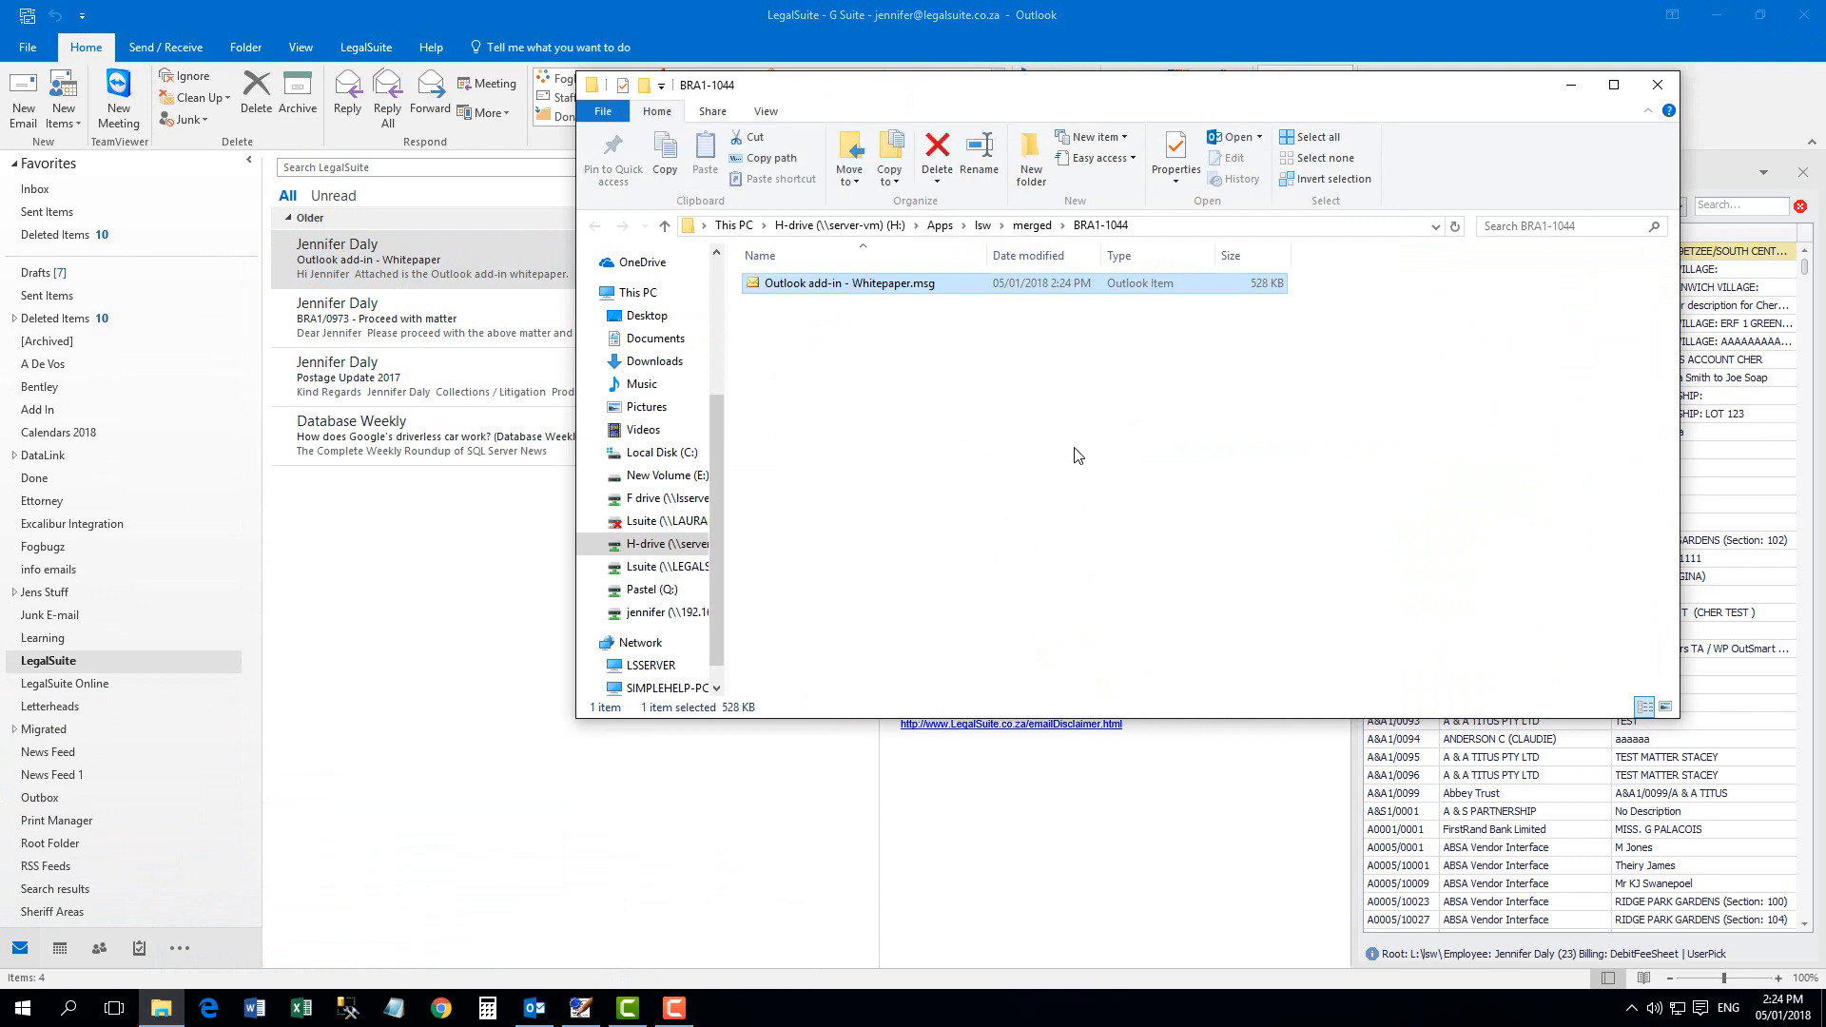
- Import the "Outlook add-in - Whitepaper" message file into the matter's LegalSuite document log with a charge of 2 minutes
{"action": "left_click_drag", "start_coordinate": [906, 283], "coordinate": [776, 504]}
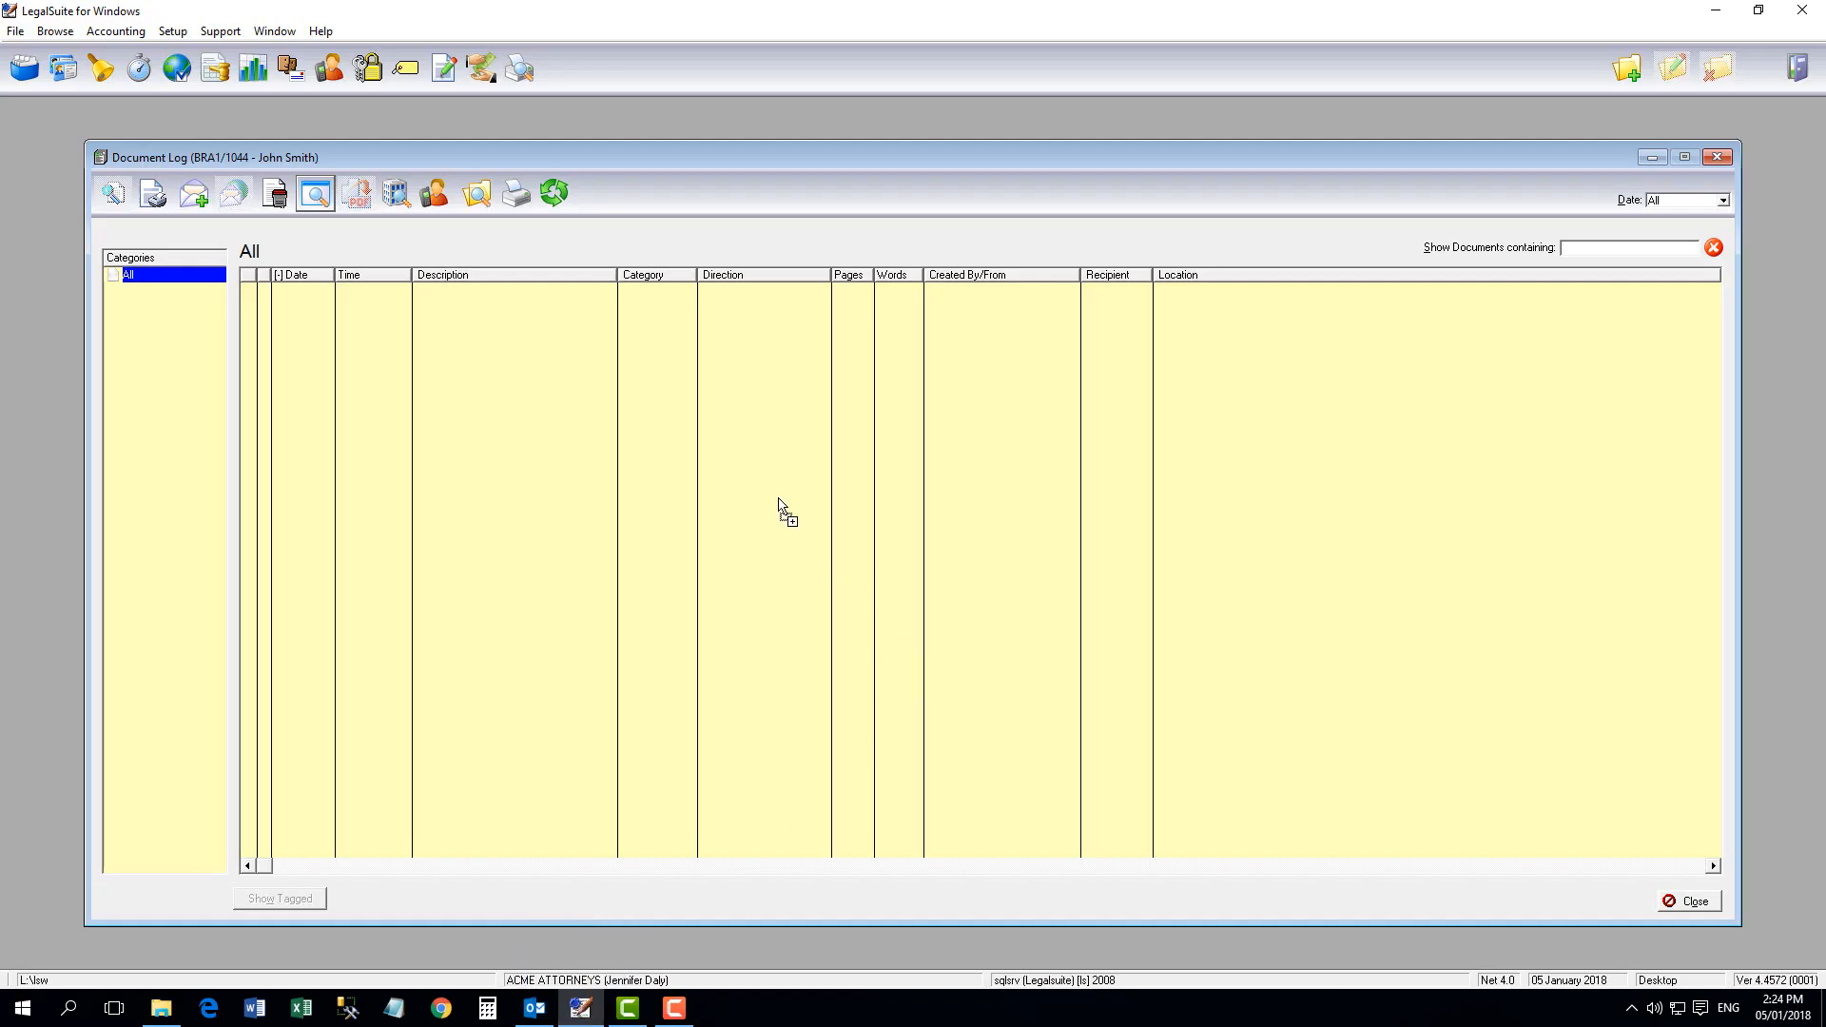
{"action": "left_click", "coordinate": [1103, 685]}
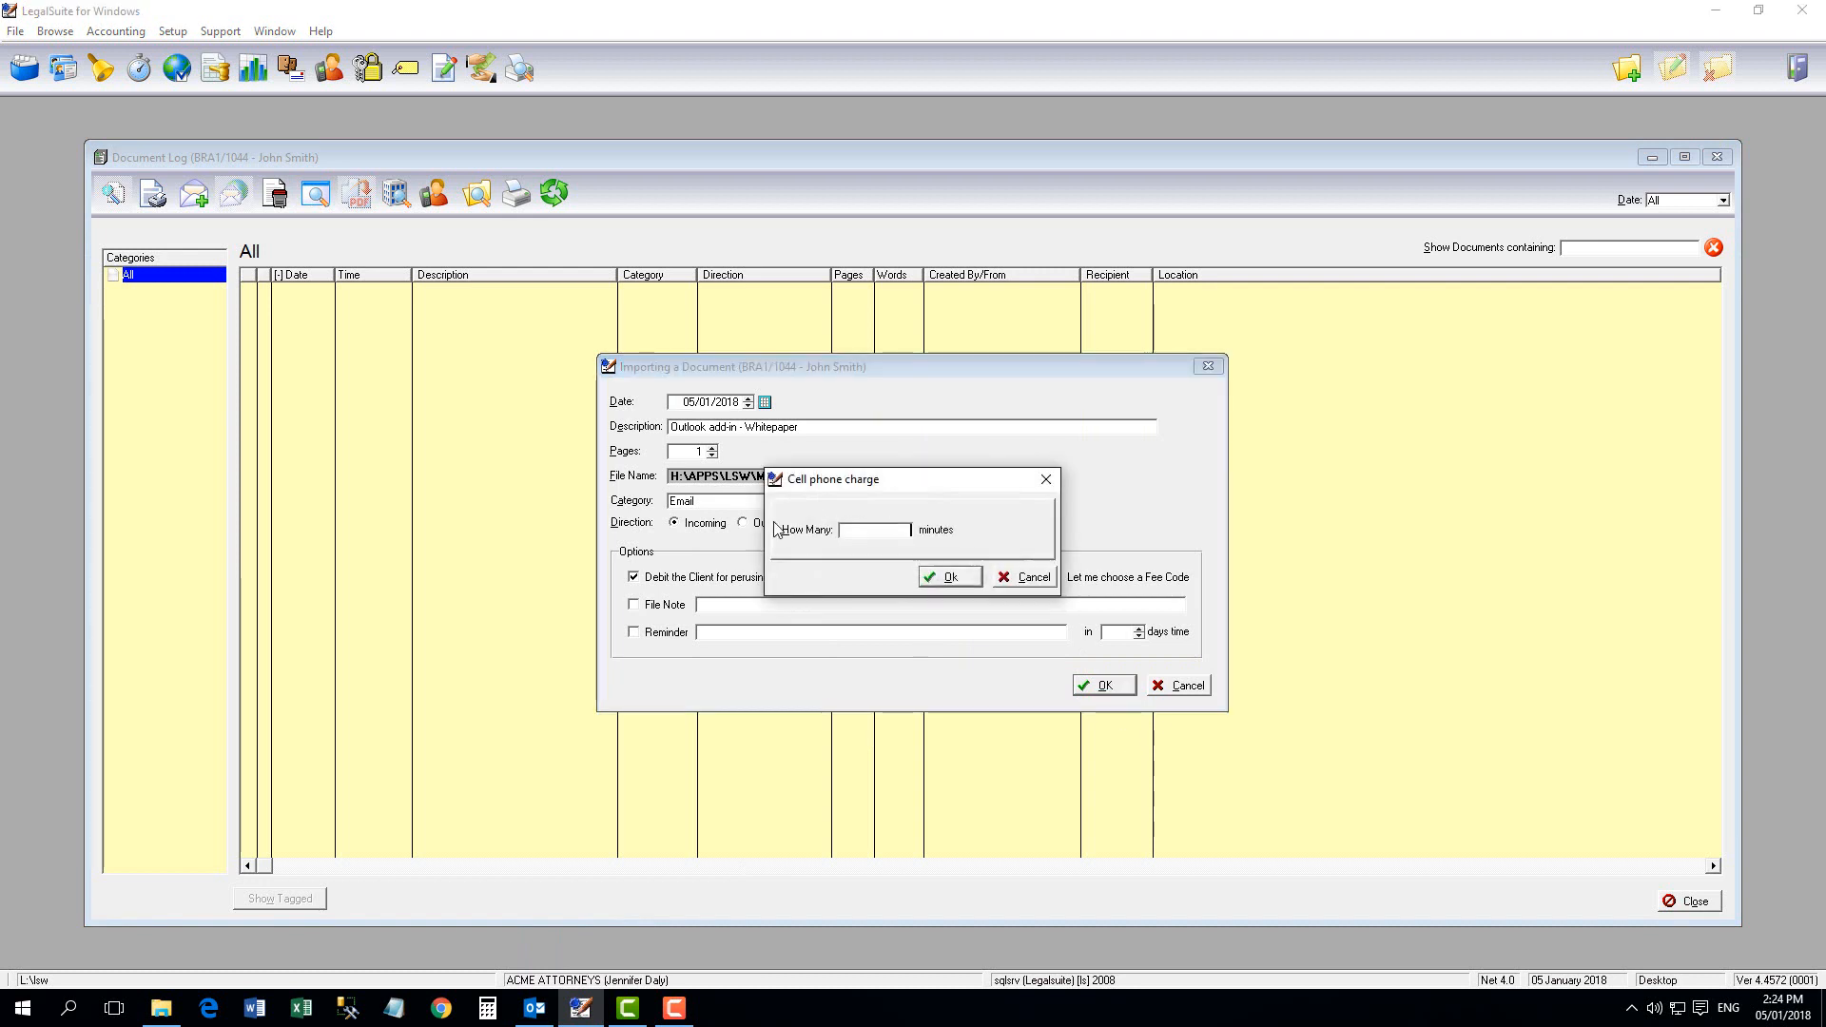
{"action": "type", "text": "2"}
{"action": "key", "text": "Return"}
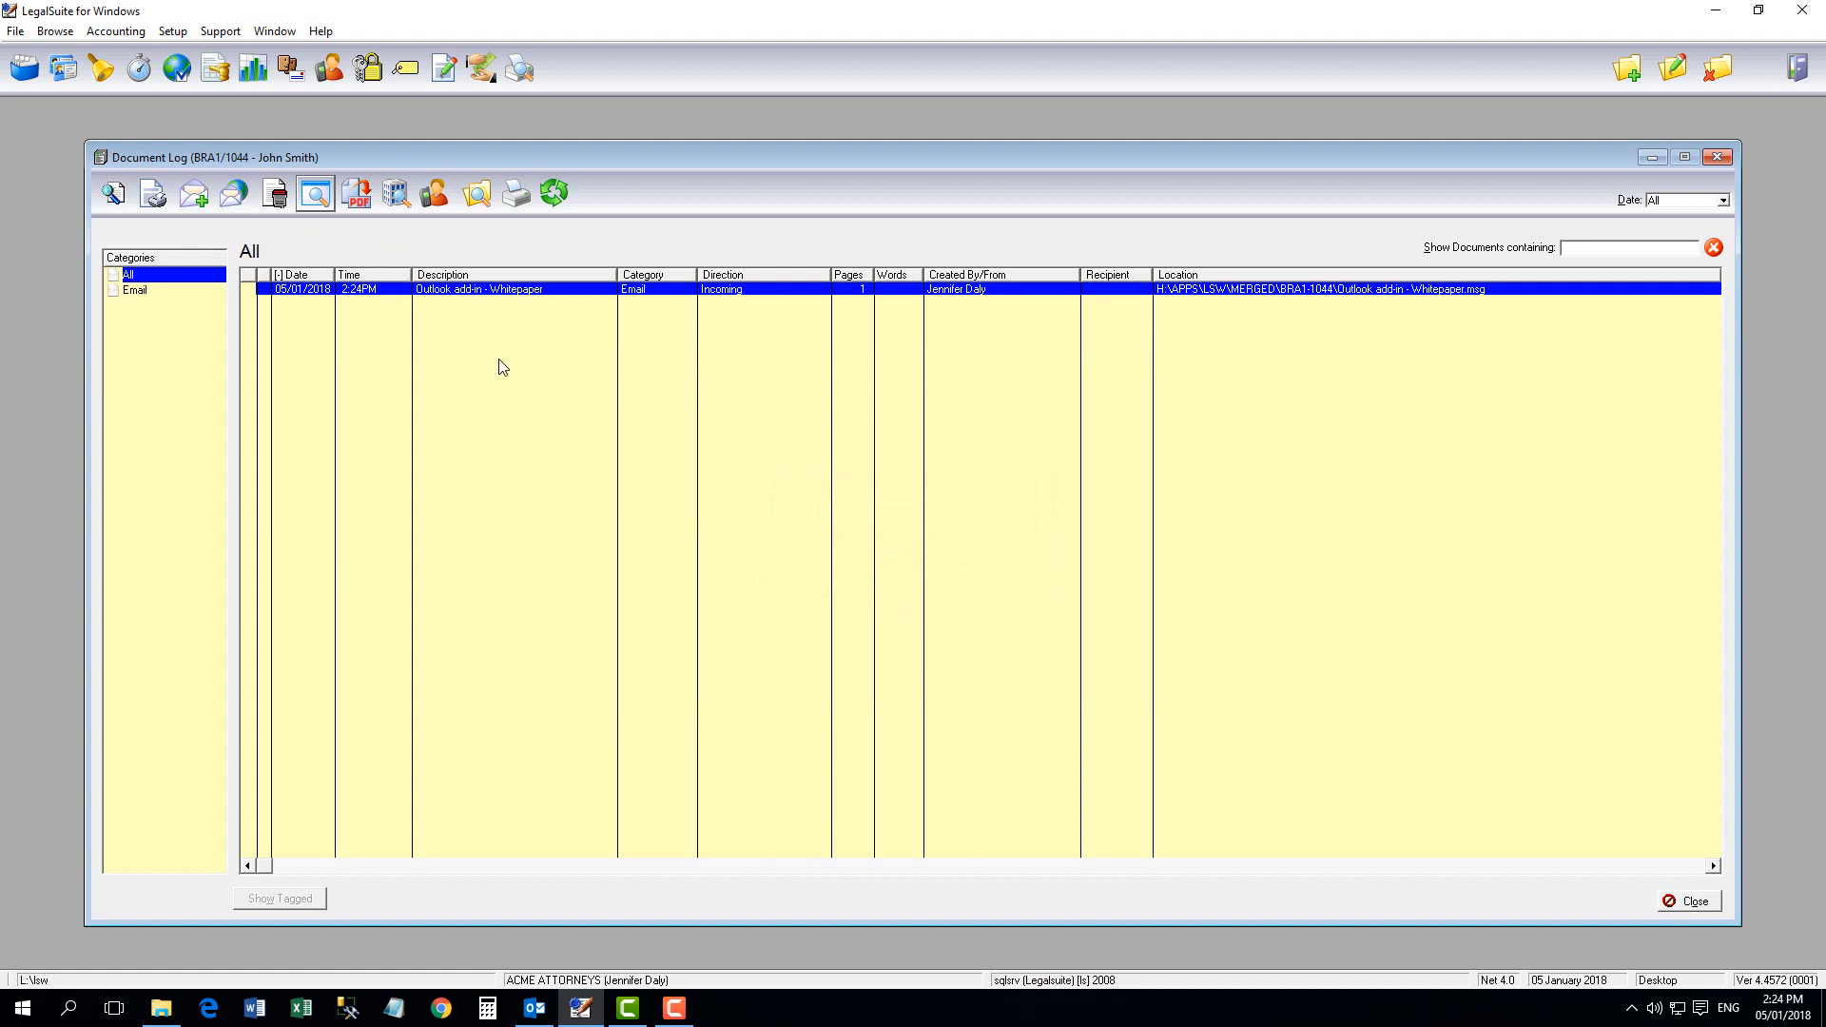
- Delete the imported "Outlook add-in - Whitepaper" entry from the document log and close the log
{"action": "right_click", "coordinate": [557, 300]}
{"action": "left_click", "coordinate": [623, 371]}
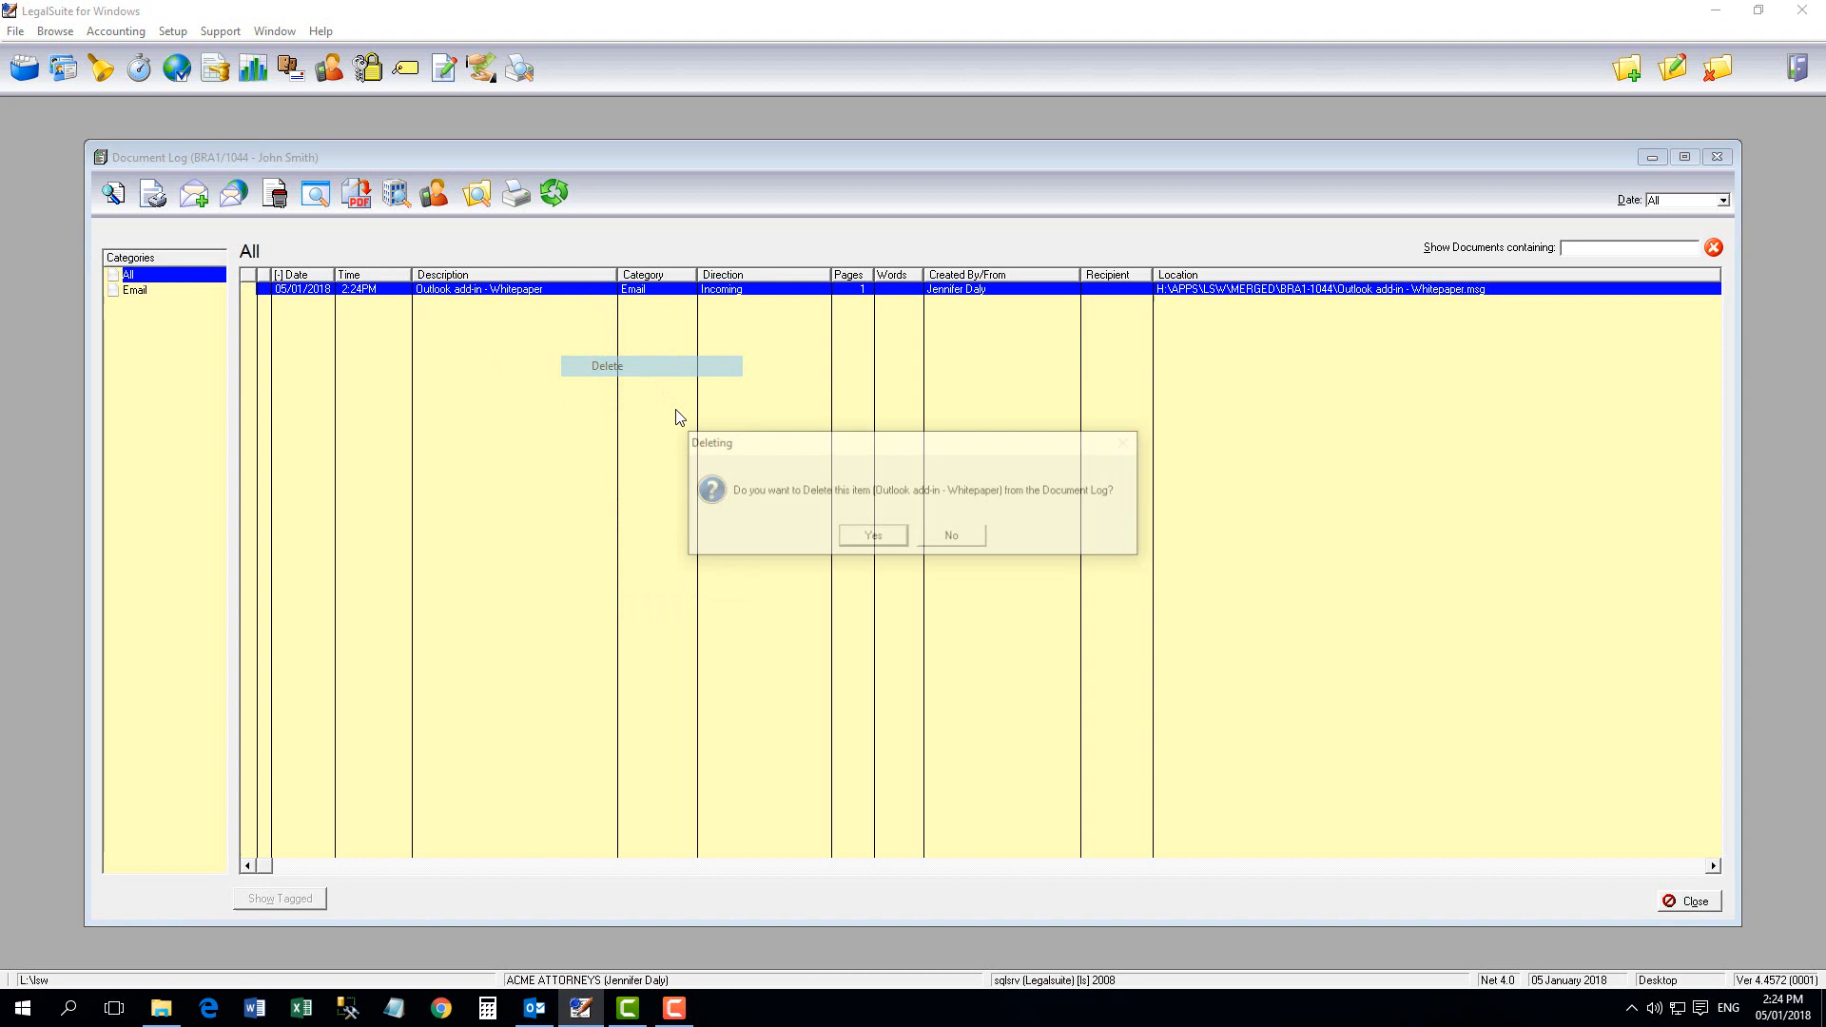
{"action": "left_click", "coordinate": [873, 537]}
{"action": "left_click", "coordinate": [883, 552]}
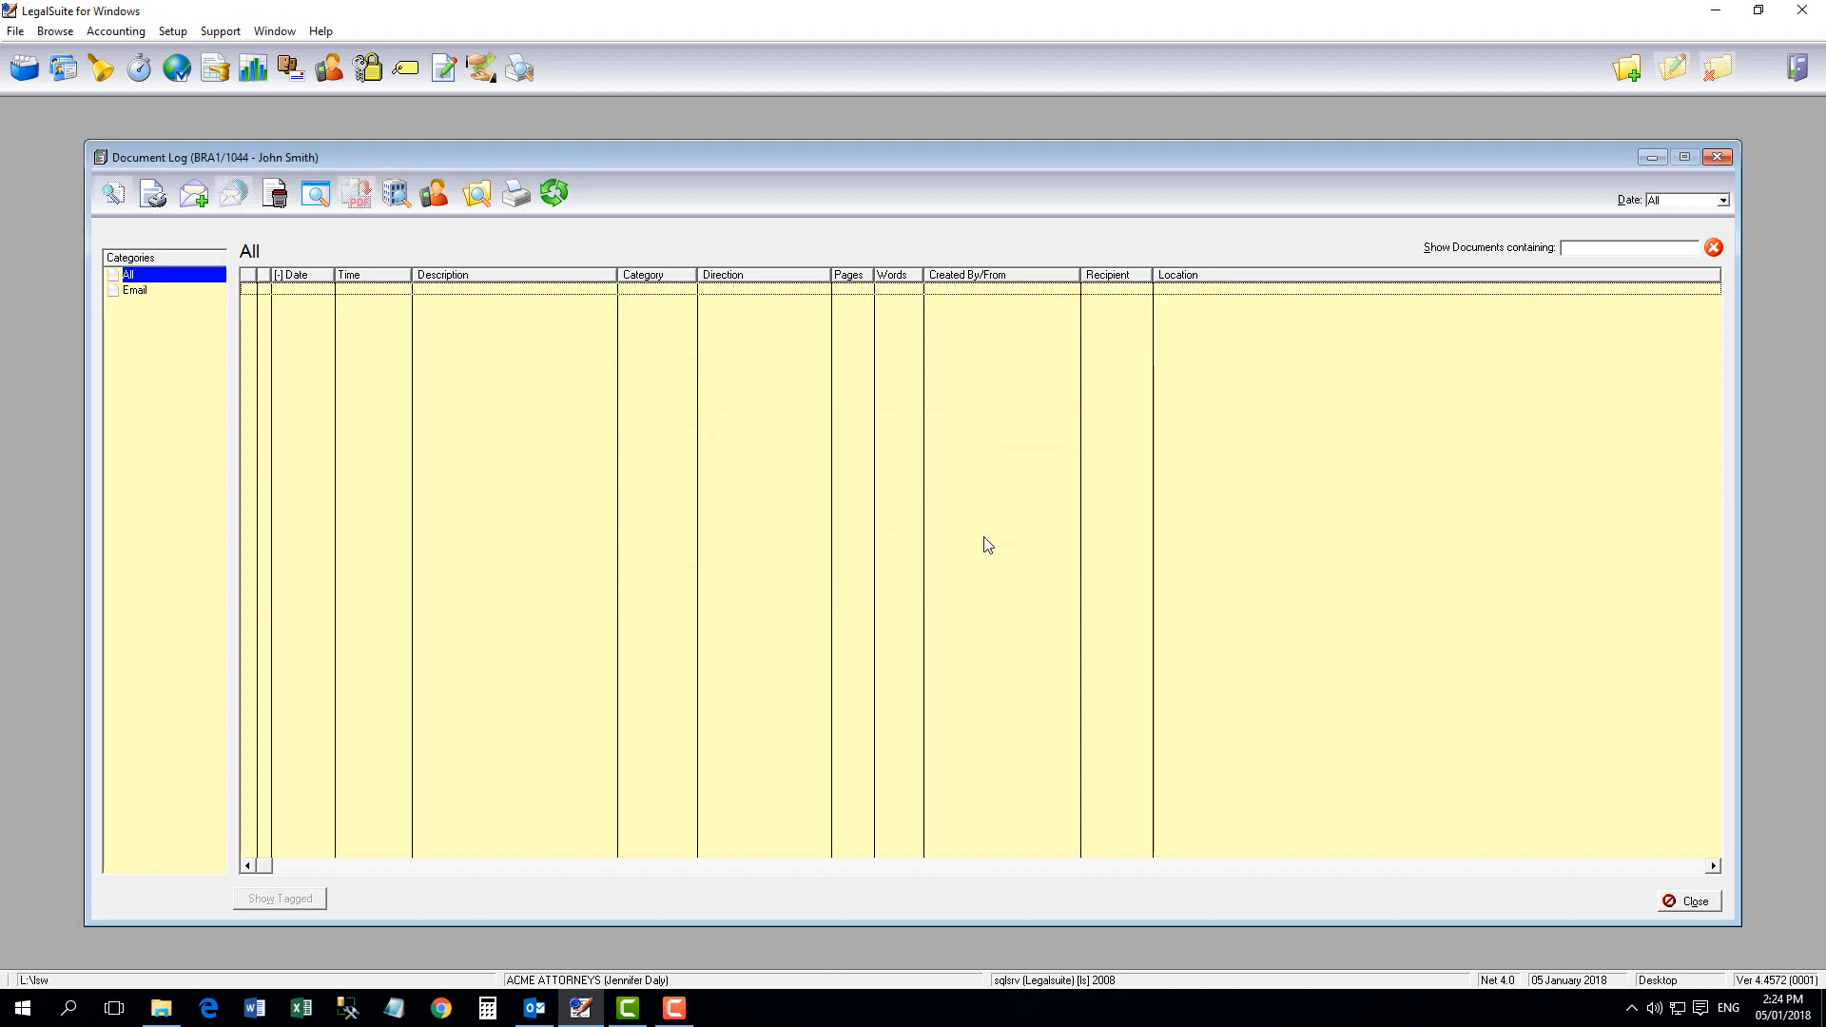
{"action": "left_click", "coordinate": [1685, 901]}
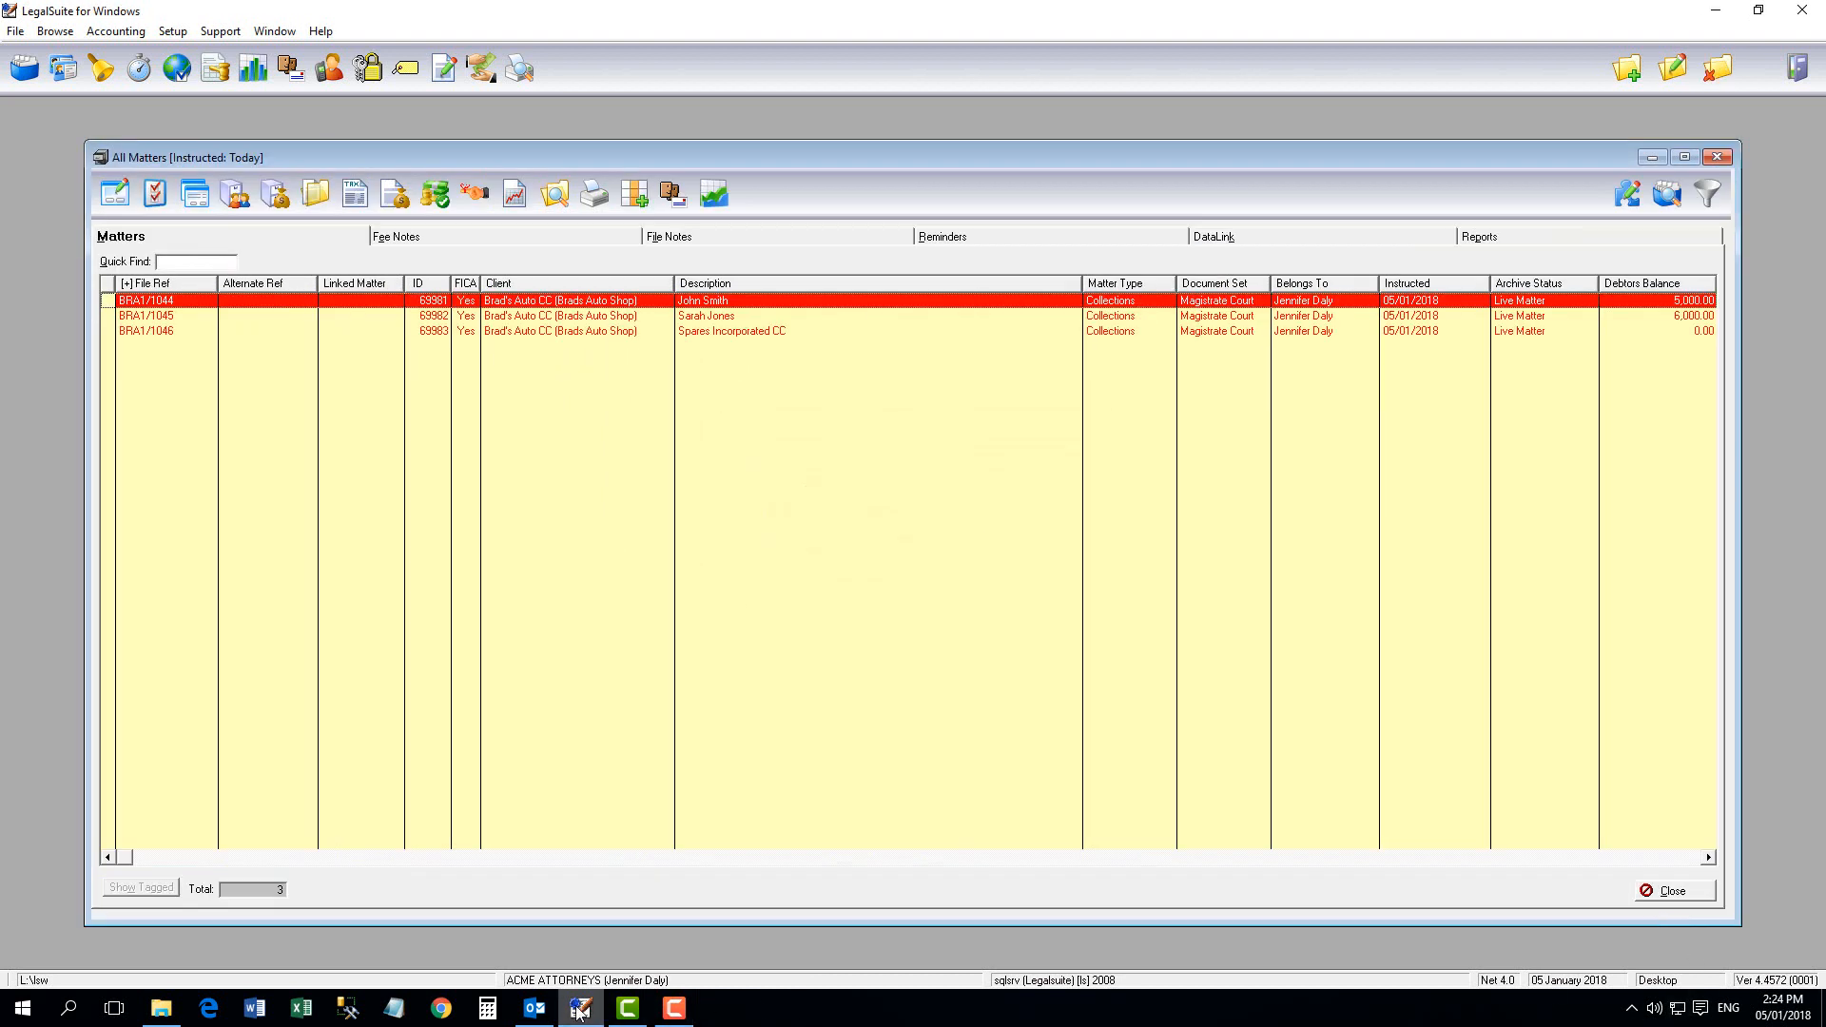
- Switch to Outlook and limit the LegalSuite add-in's matter list to Filtered matters
{"action": "left_click", "coordinate": [535, 1008]}
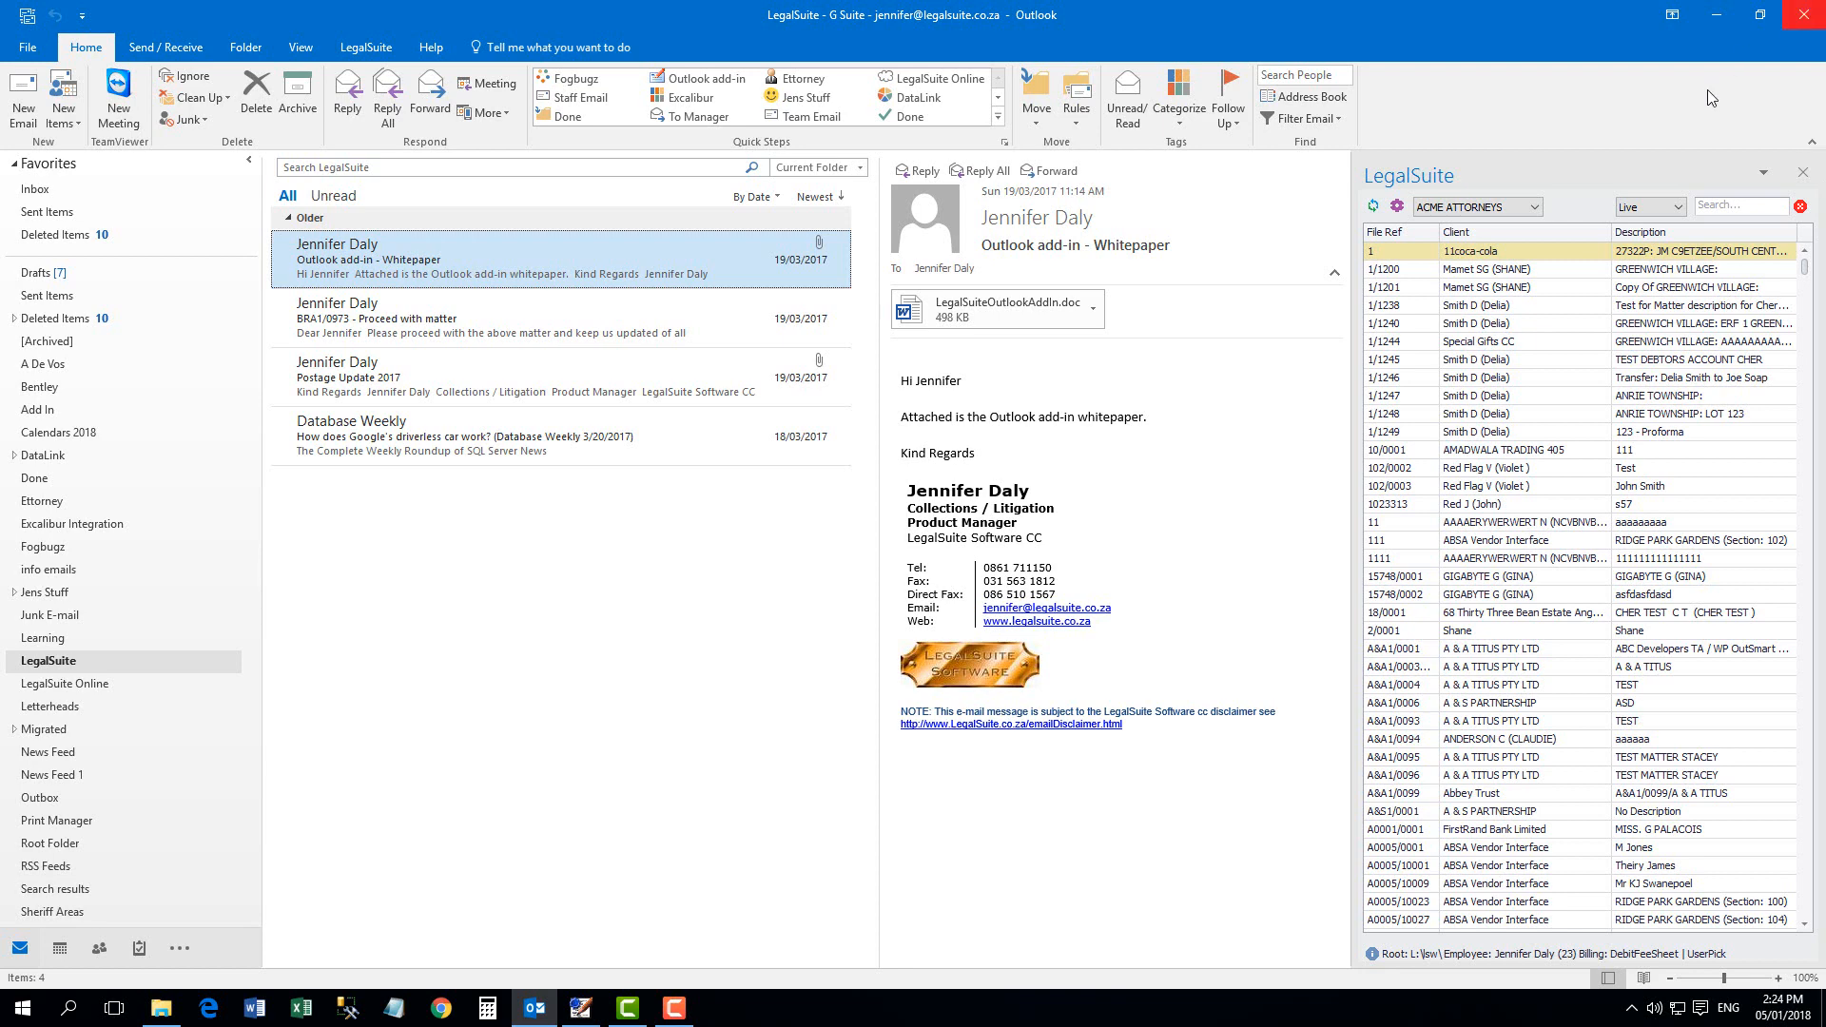
{"action": "left_click", "coordinate": [1678, 209]}
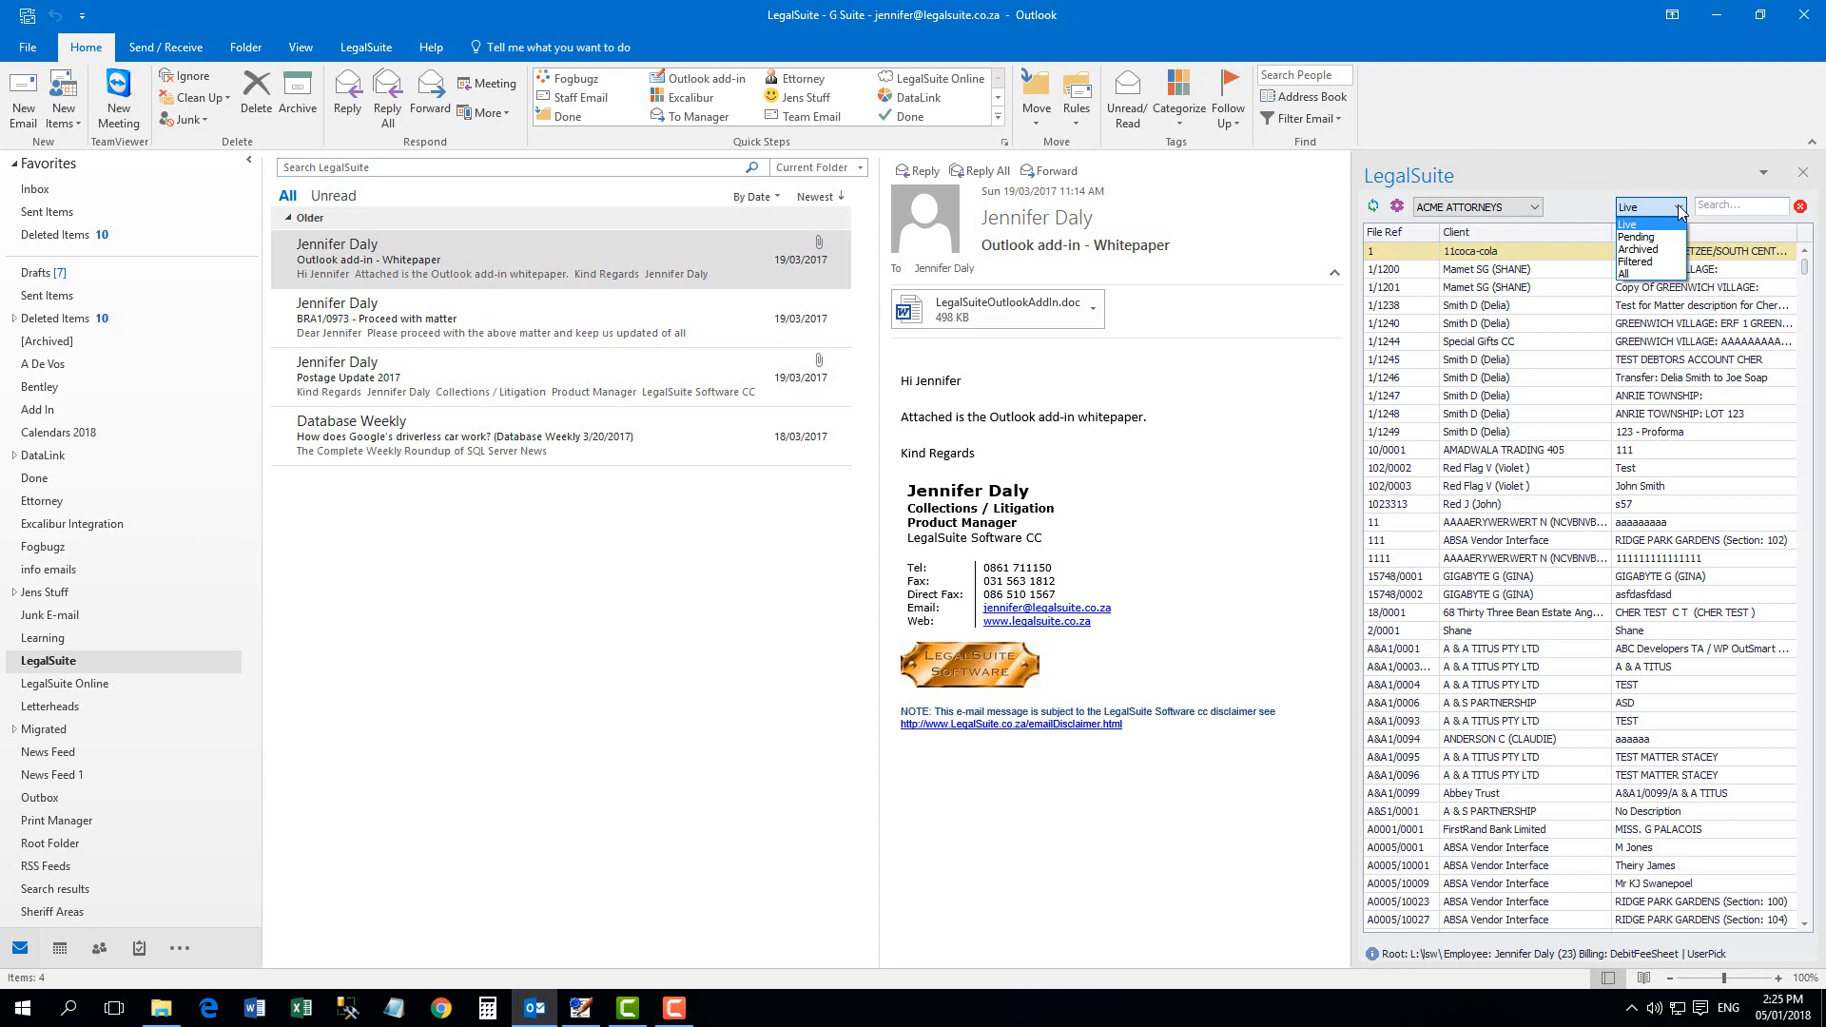
{"action": "left_click", "coordinate": [1662, 262]}
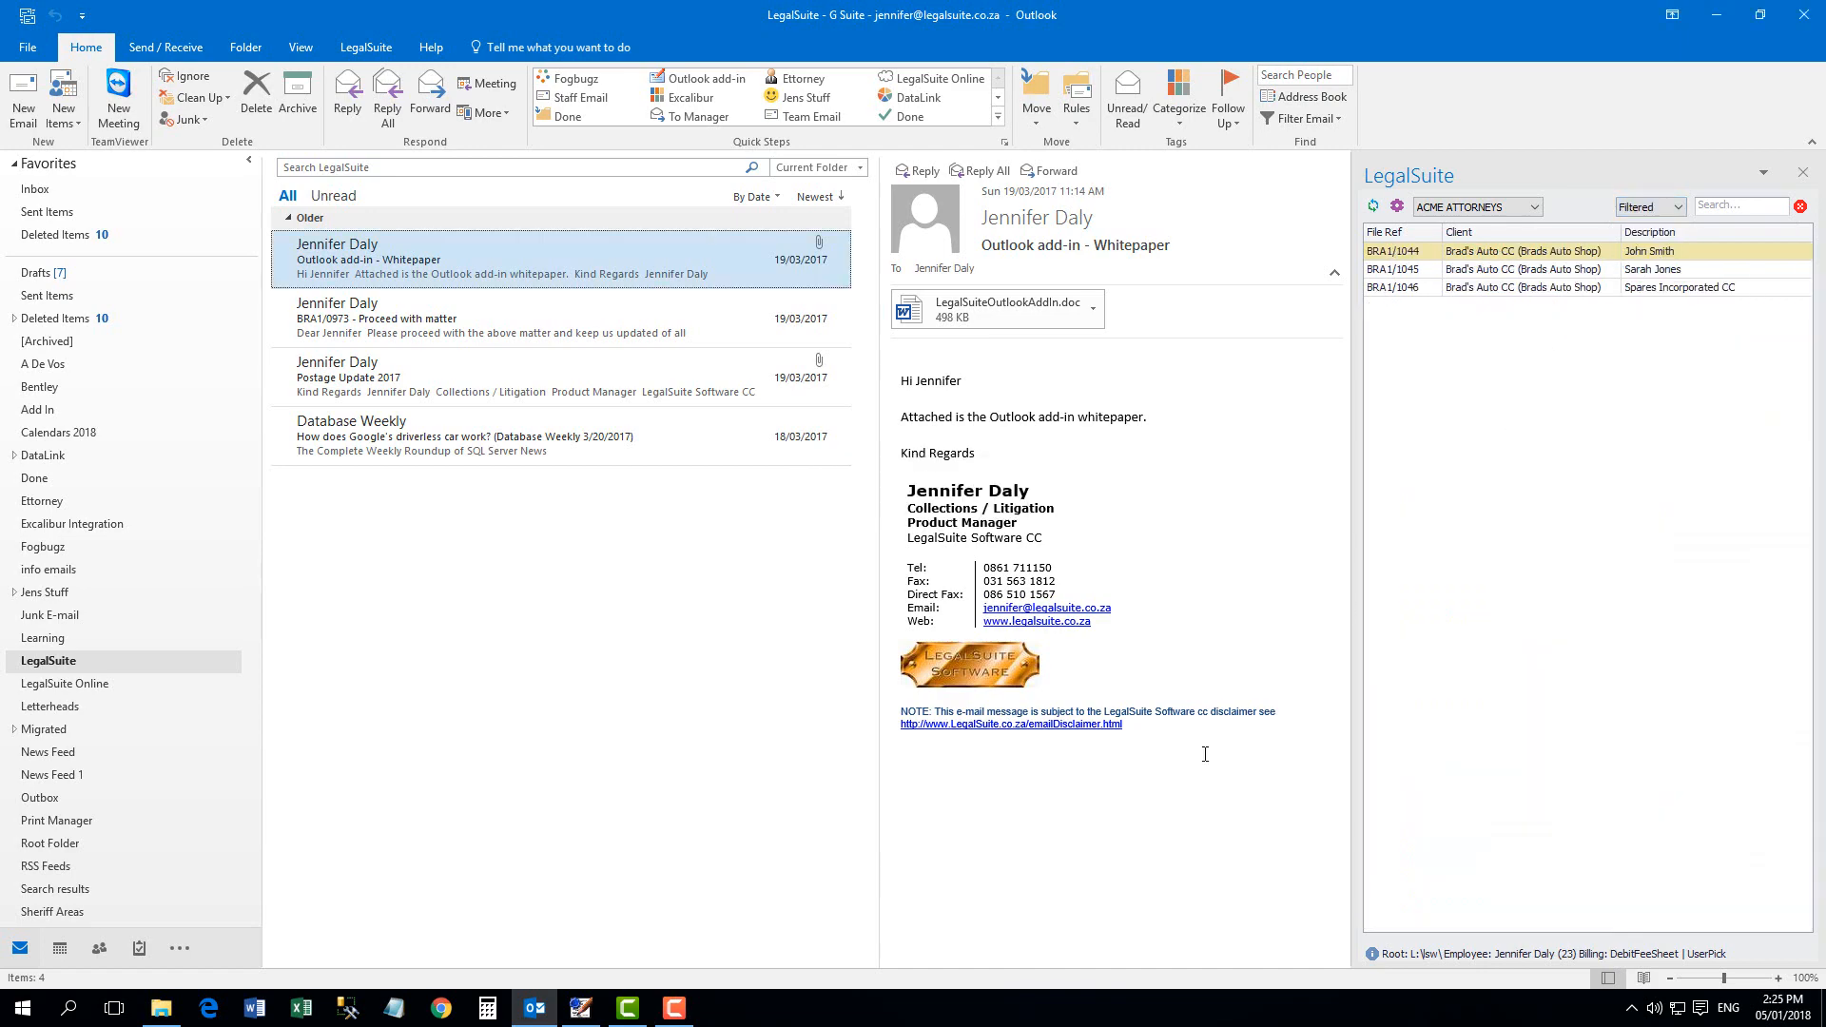
- Compare the add-in's matters with the matter list in LegalSuite, and review the Outlook add-in's settings
{"action": "left_click", "coordinate": [577, 1009]}
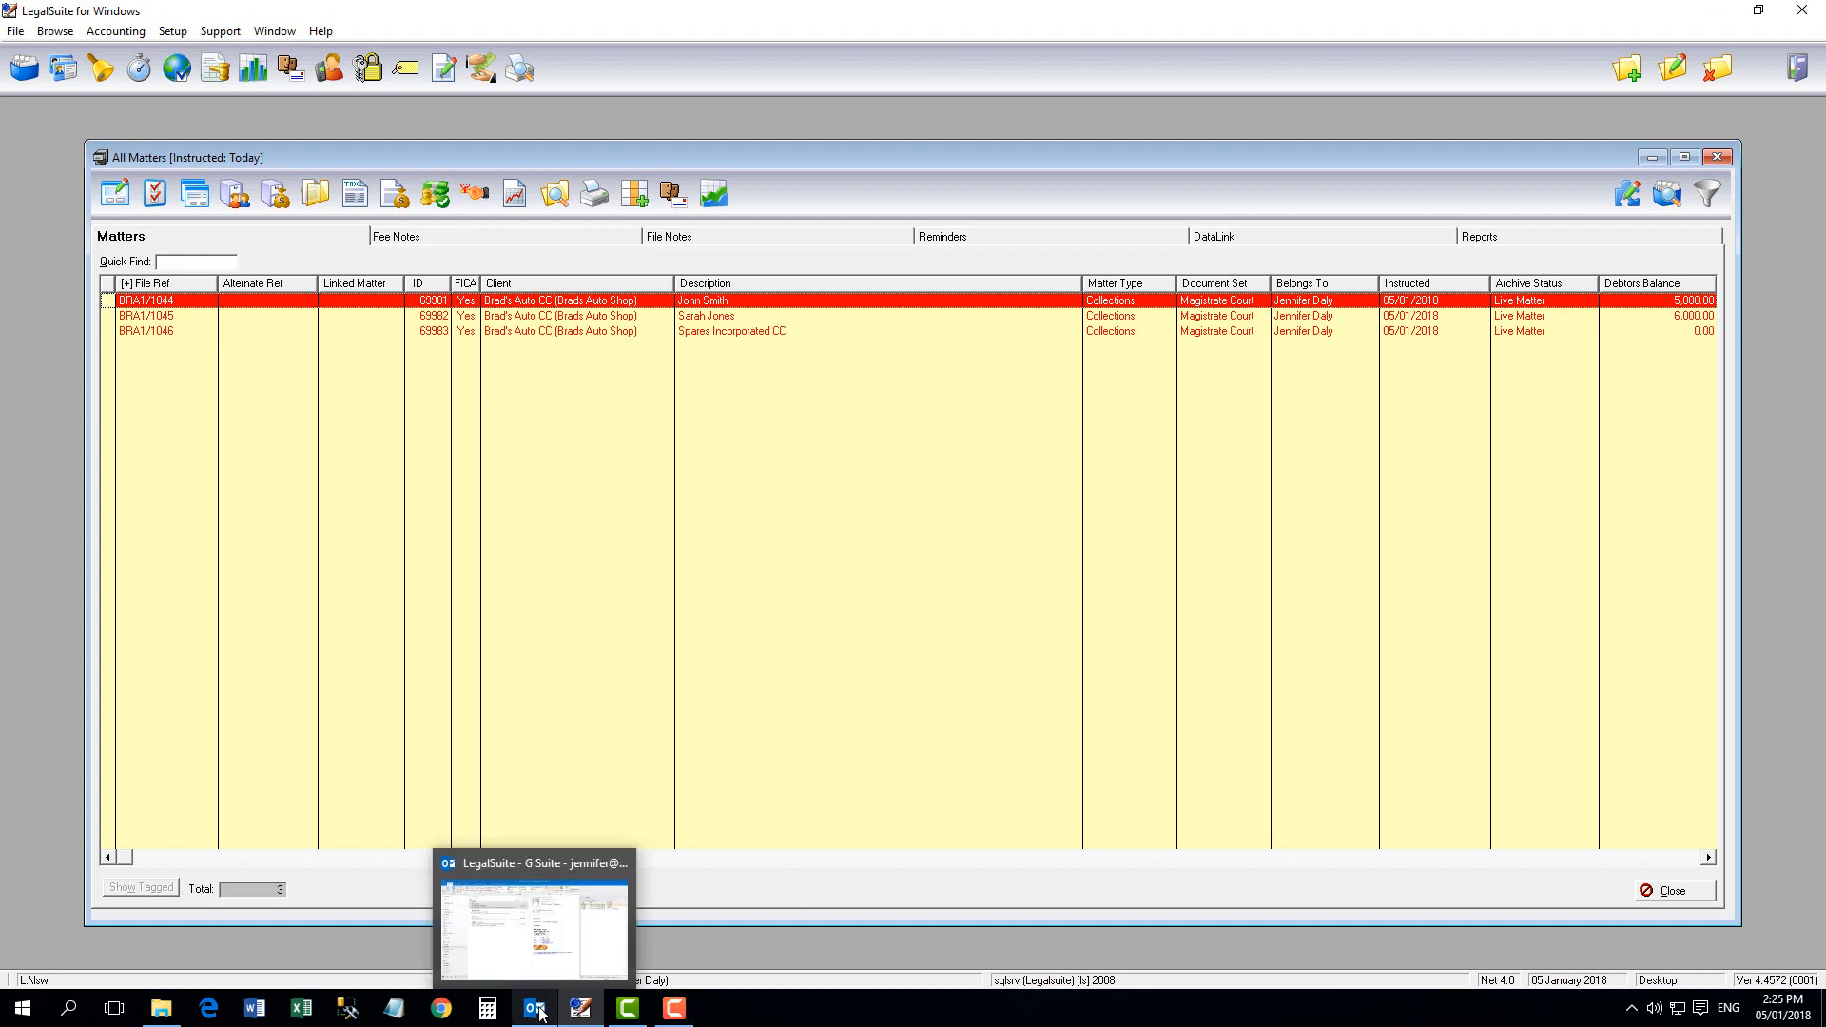
{"action": "left_click", "coordinate": [548, 962]}
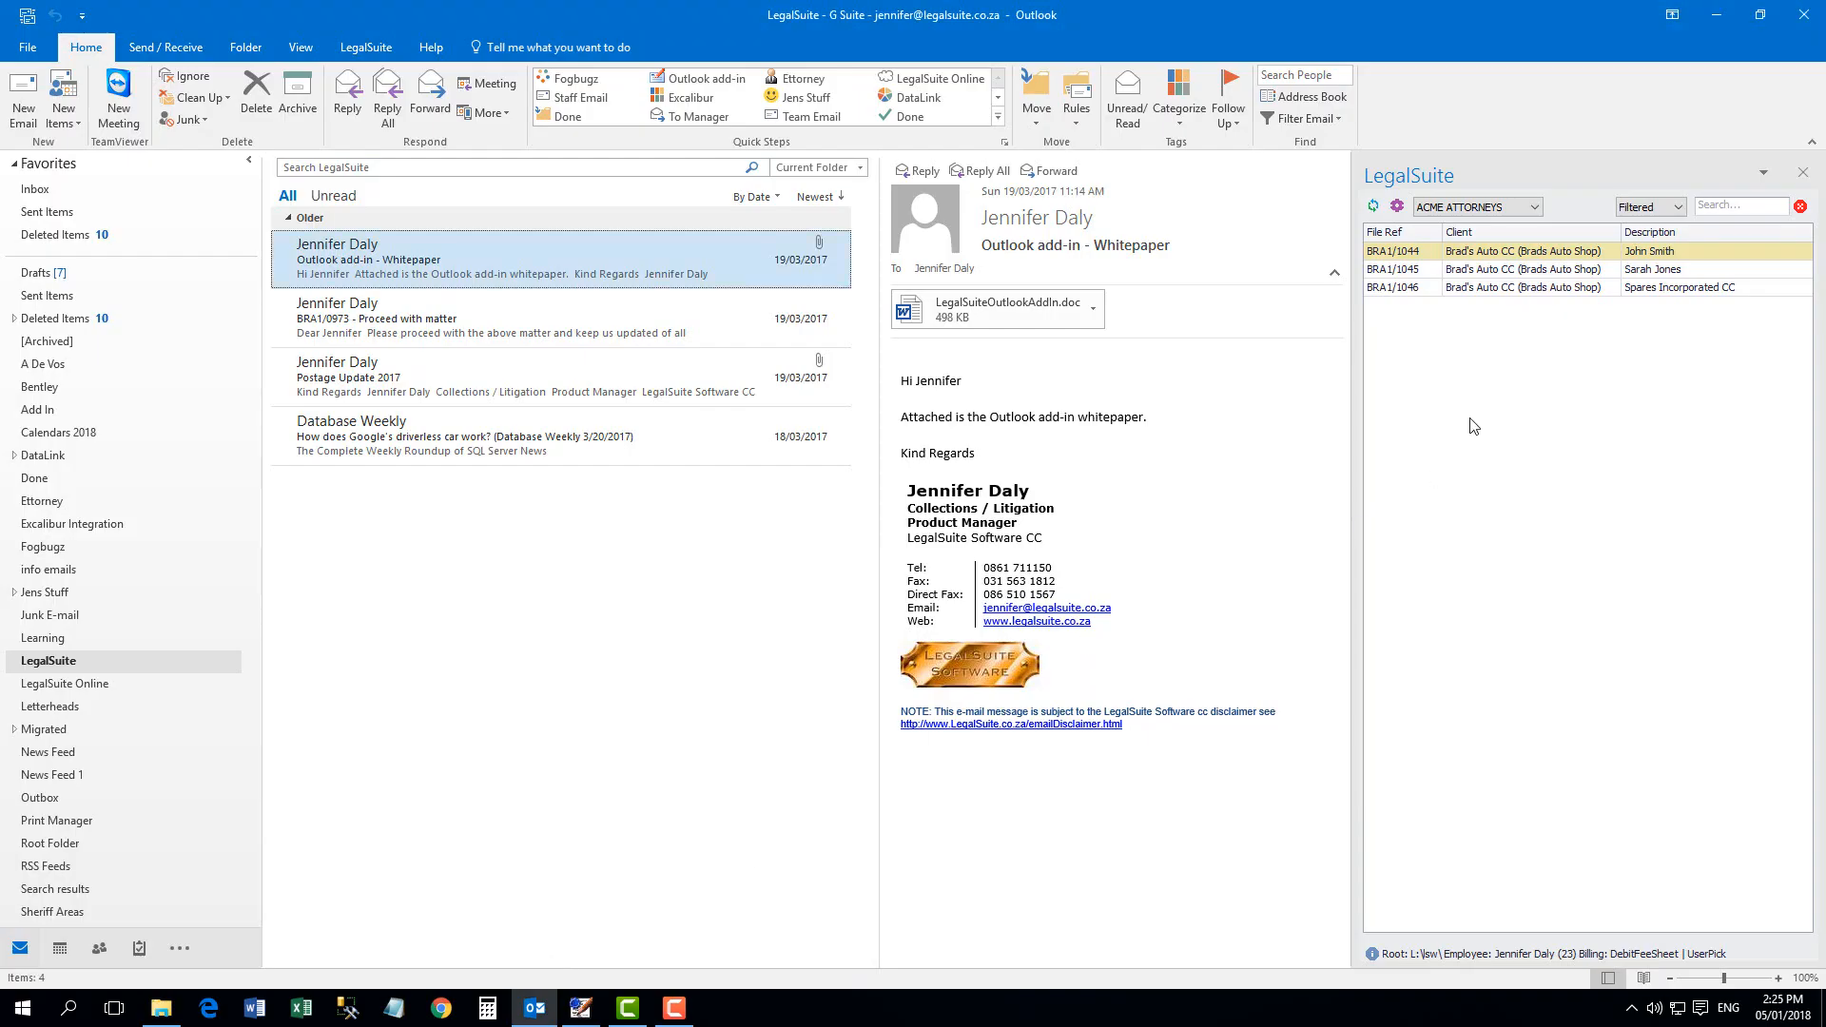
{"action": "left_click", "coordinate": [1398, 209]}
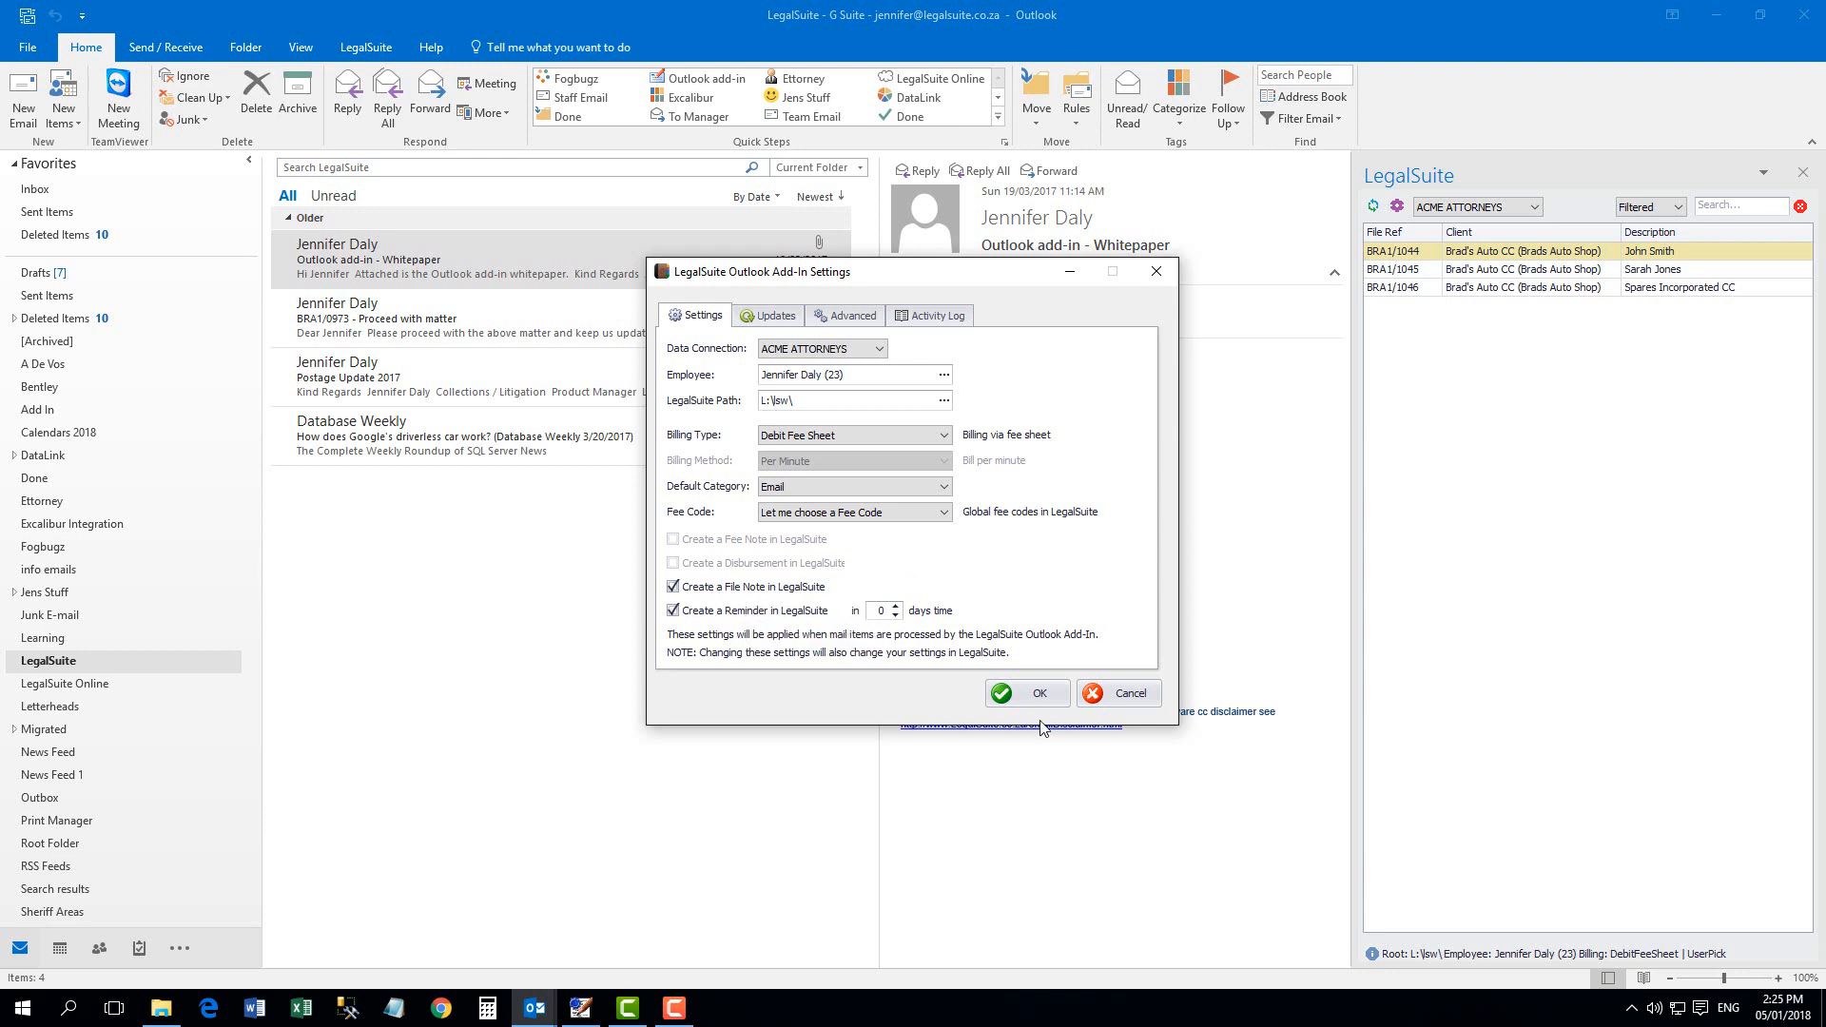
{"action": "left_click", "coordinate": [1039, 695]}
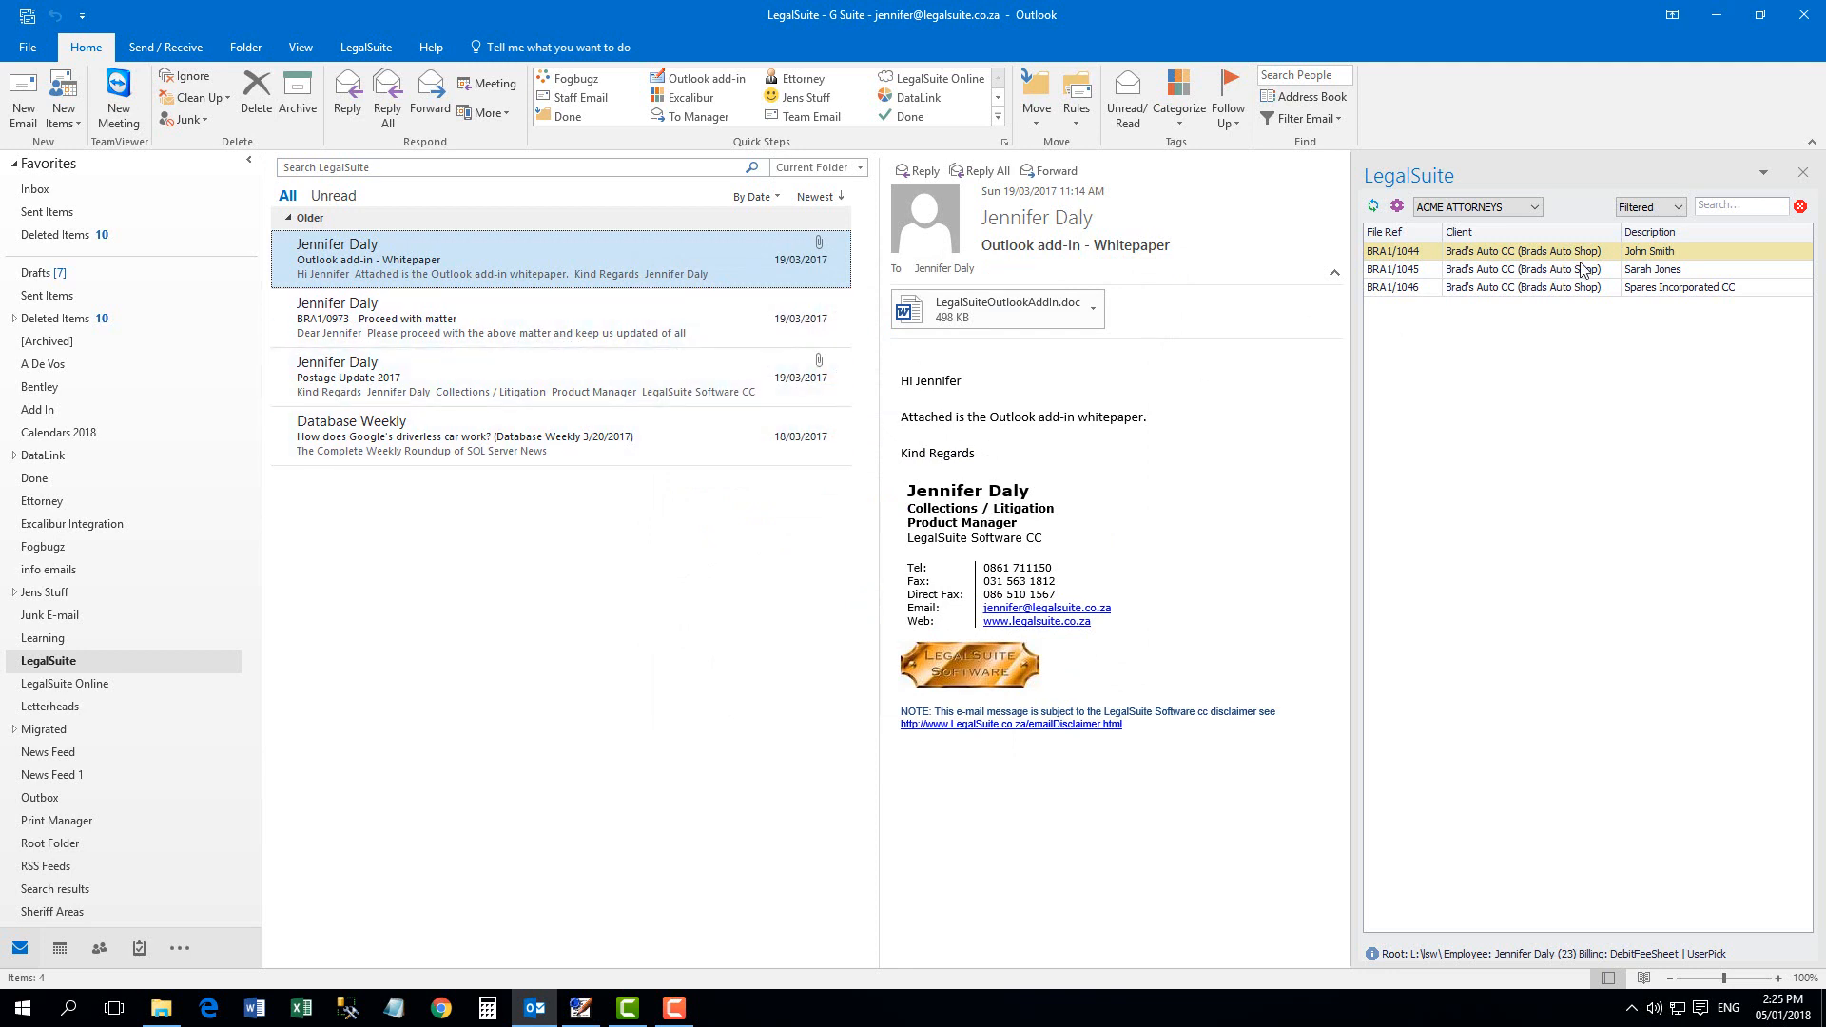
- Save the whitepaper email to matter BRA1/1044 through the add-in, with the description "Outlook add-in - Whitepaper document"
{"action": "left_click_drag", "start_coordinate": [436, 259], "coordinate": [1561, 257]}
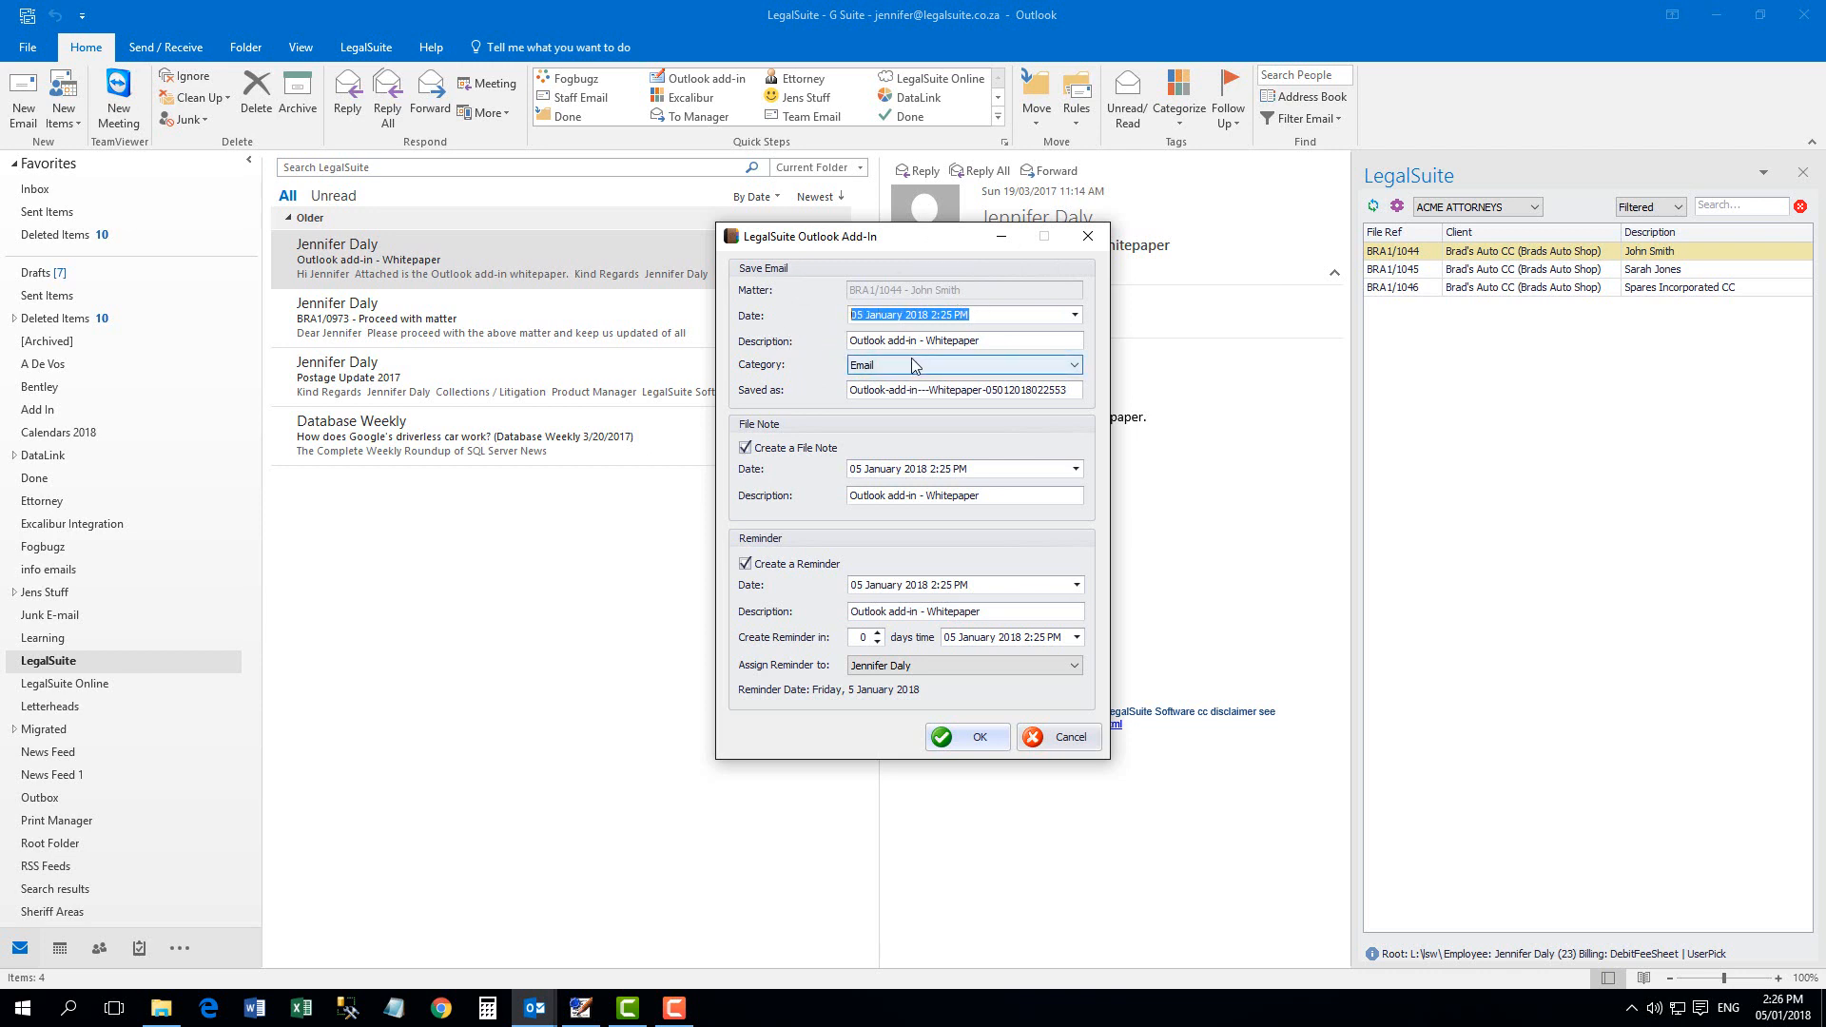
{"action": "key", "text": "Tab"}
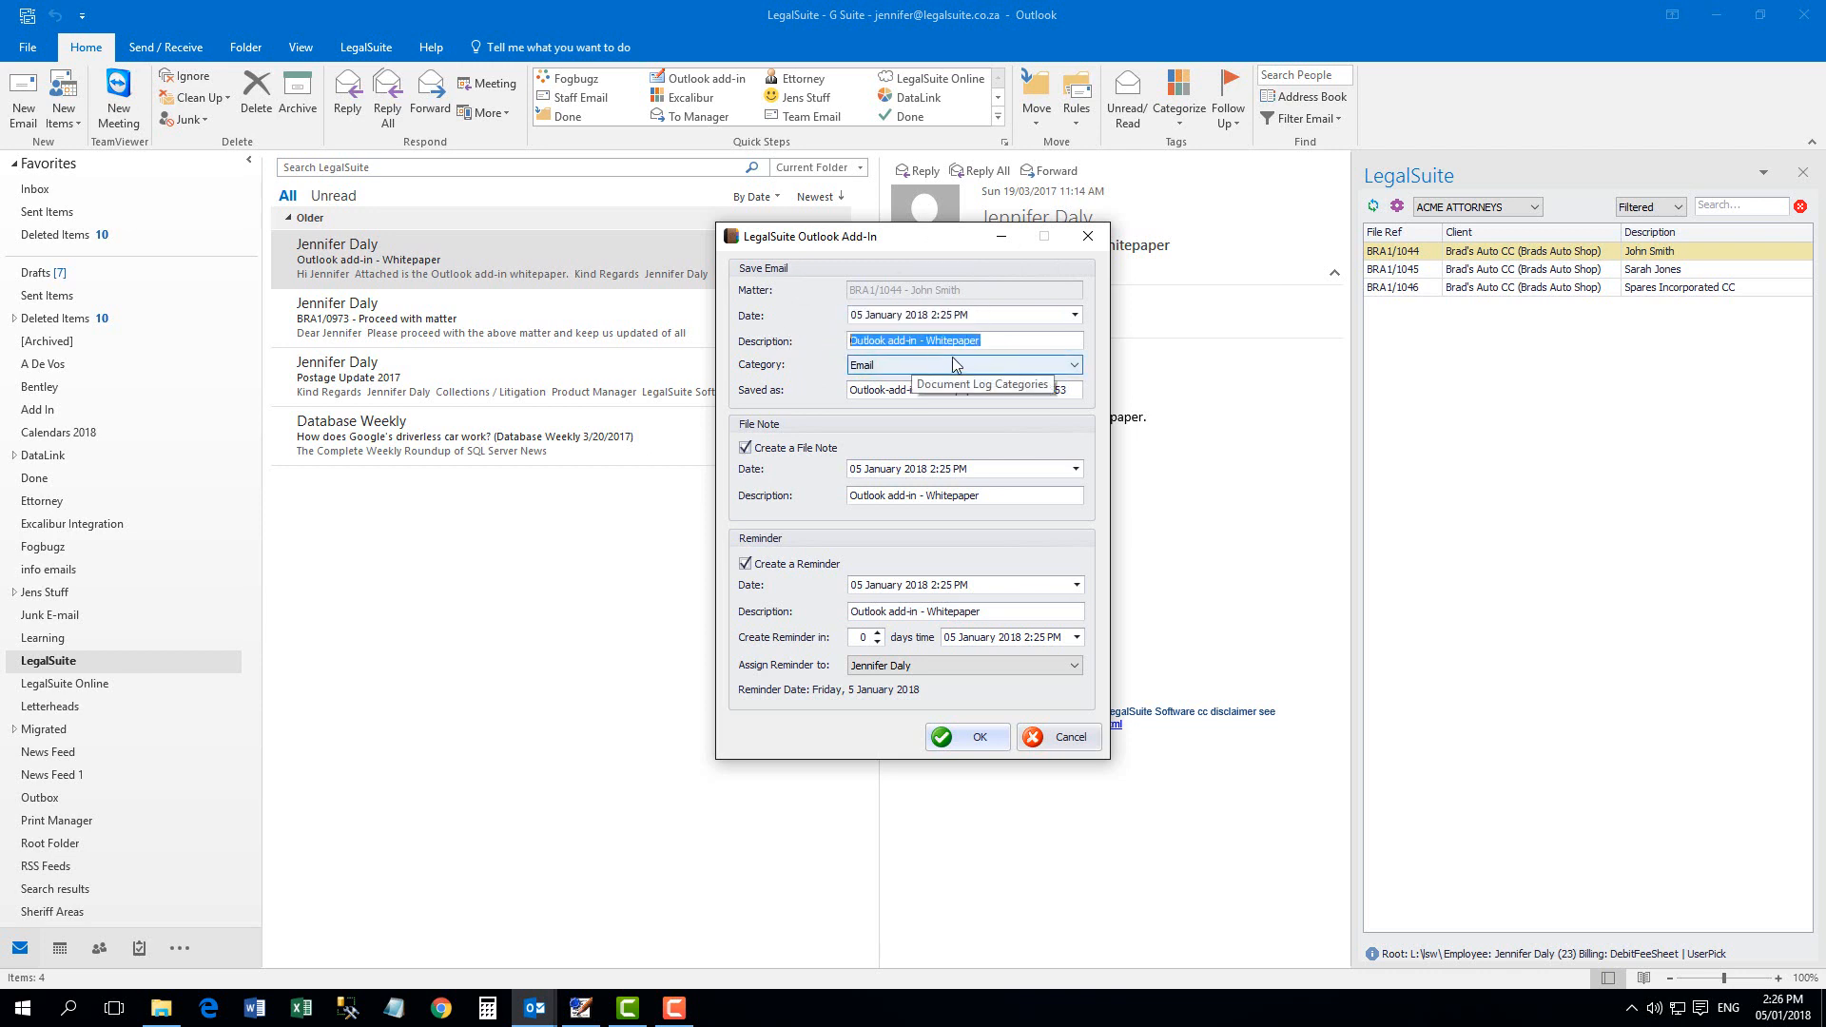
{"action": "left_click", "coordinate": [1008, 347]}
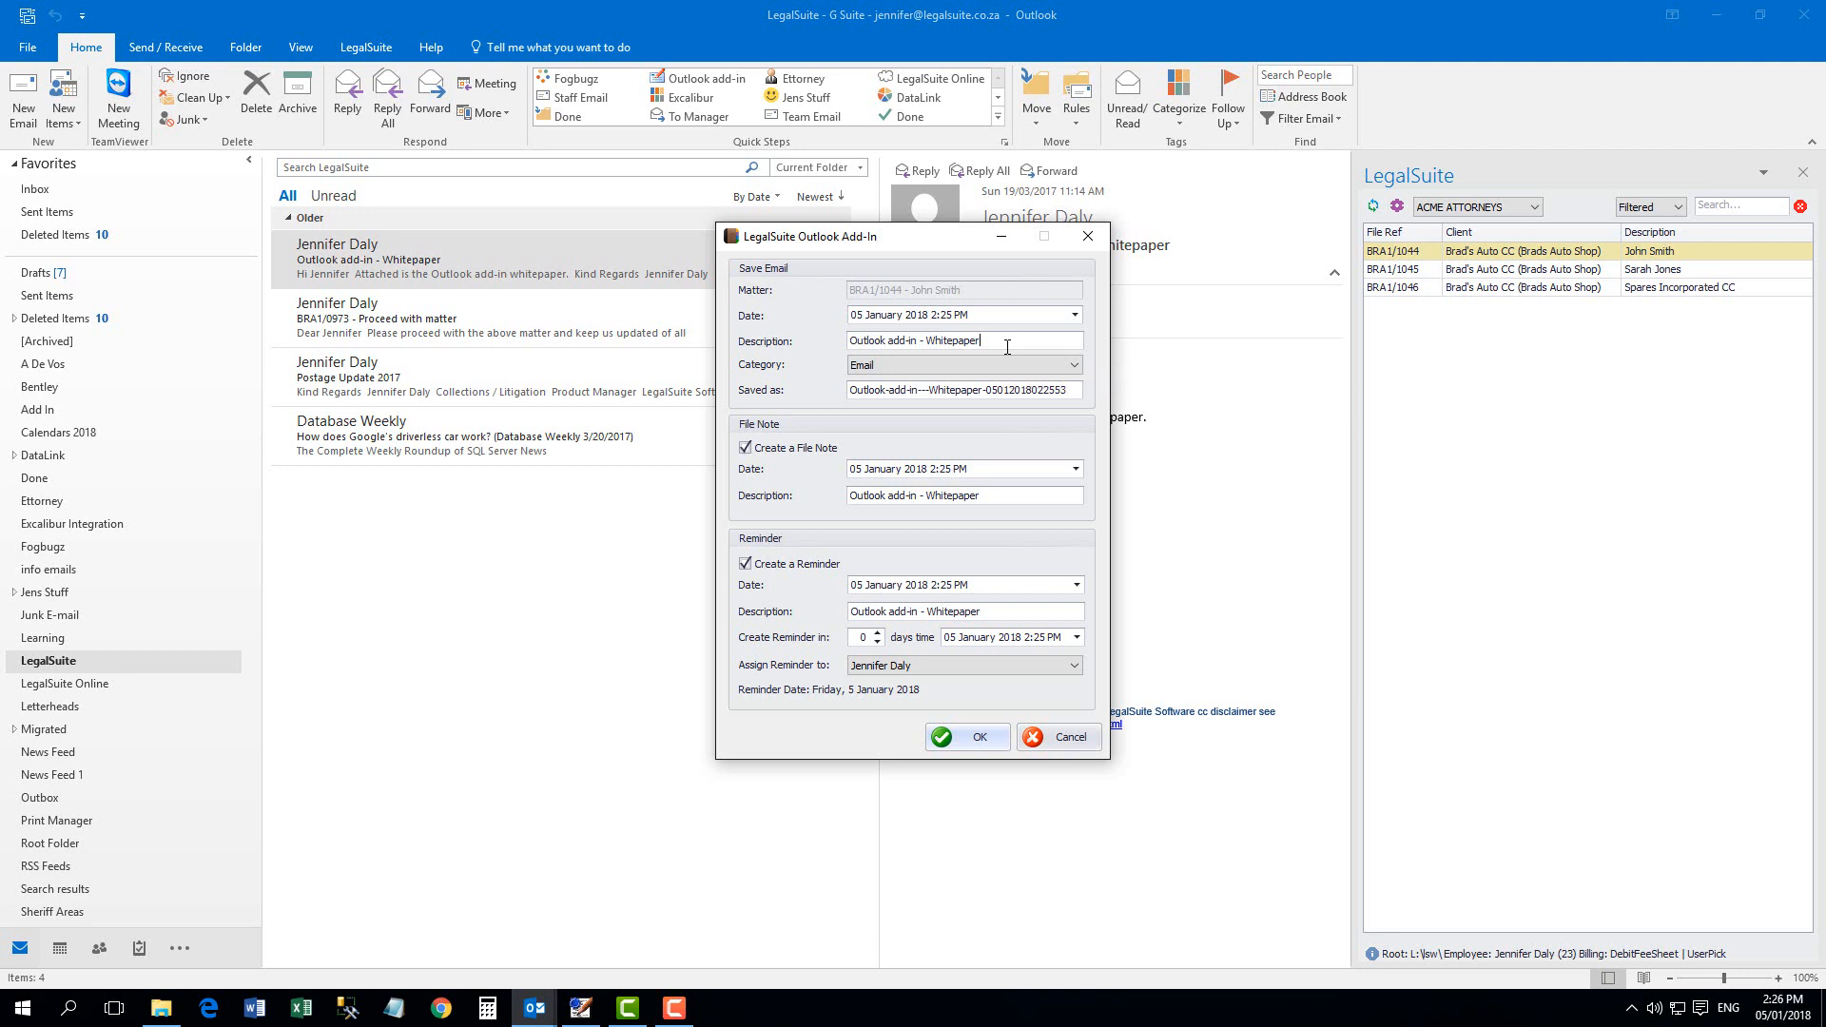
{"action": "type", "text": "document"}
{"action": "key", "text": "Tab"}
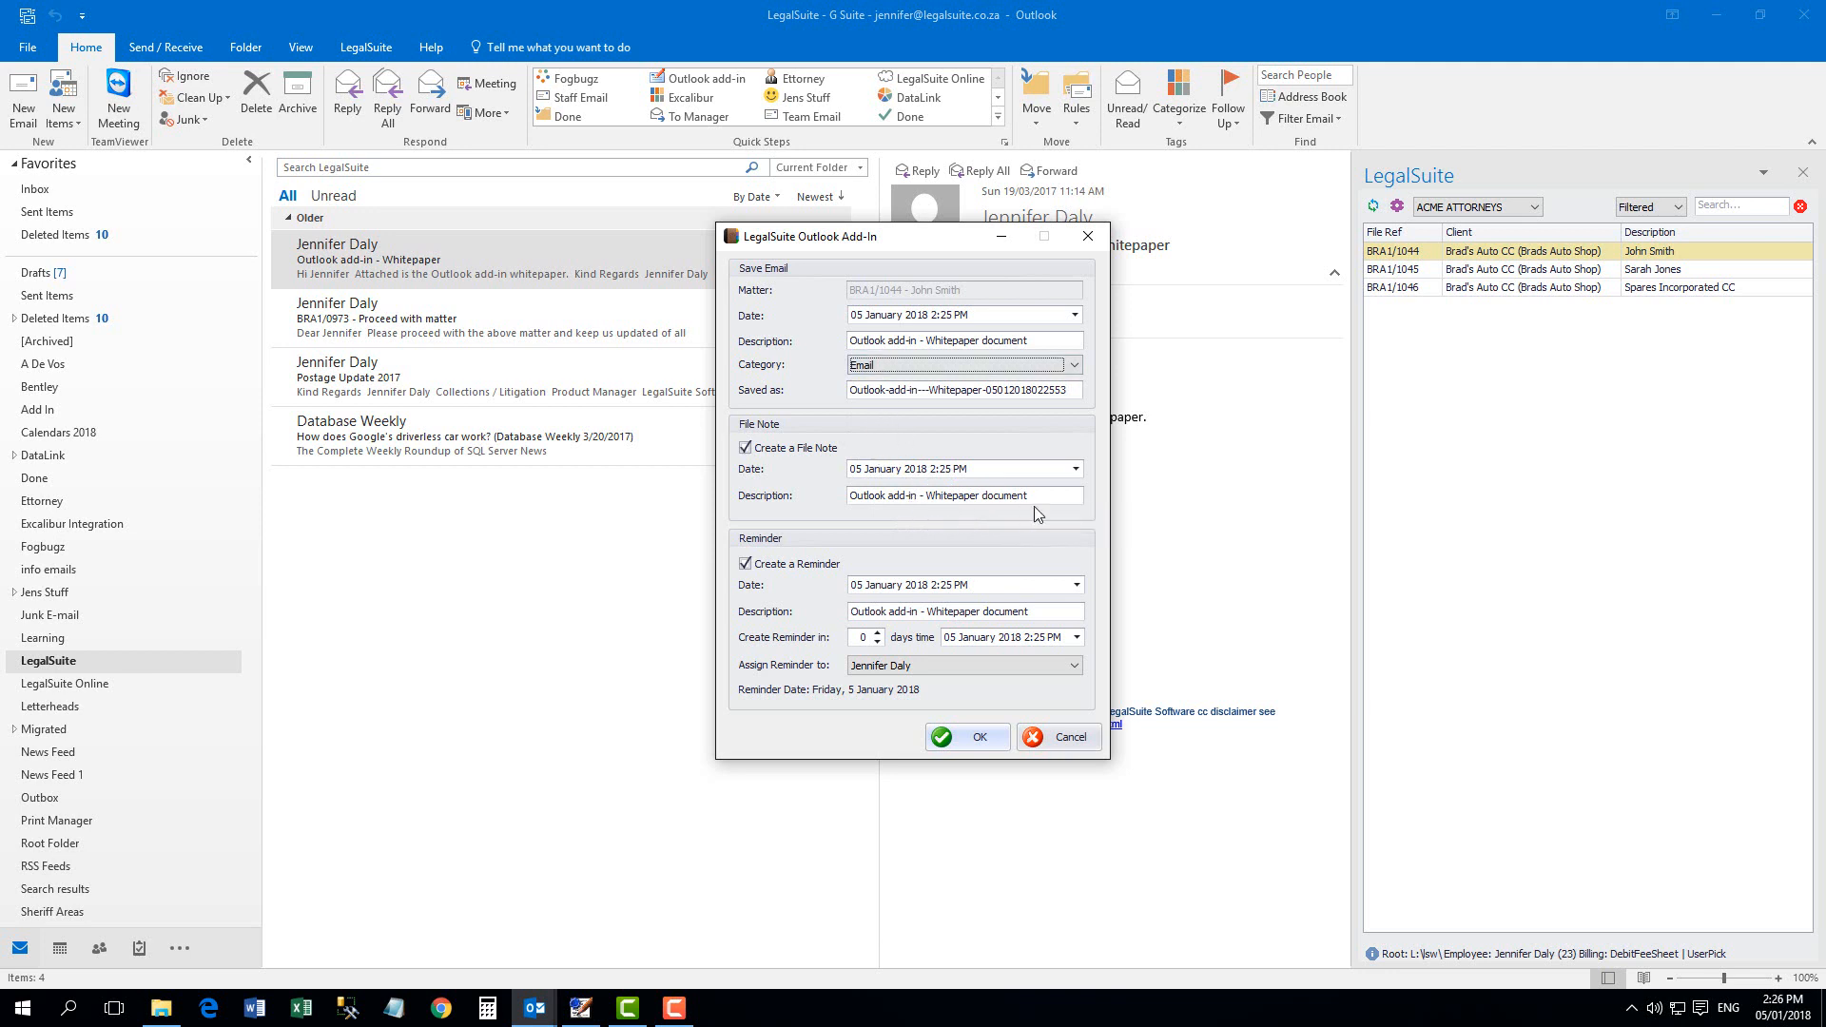
- Set the file note's description to "Received documentation from Client - see document log"
{"action": "left_click", "coordinate": [740, 491]}
{"action": "type", "text": "Re"}
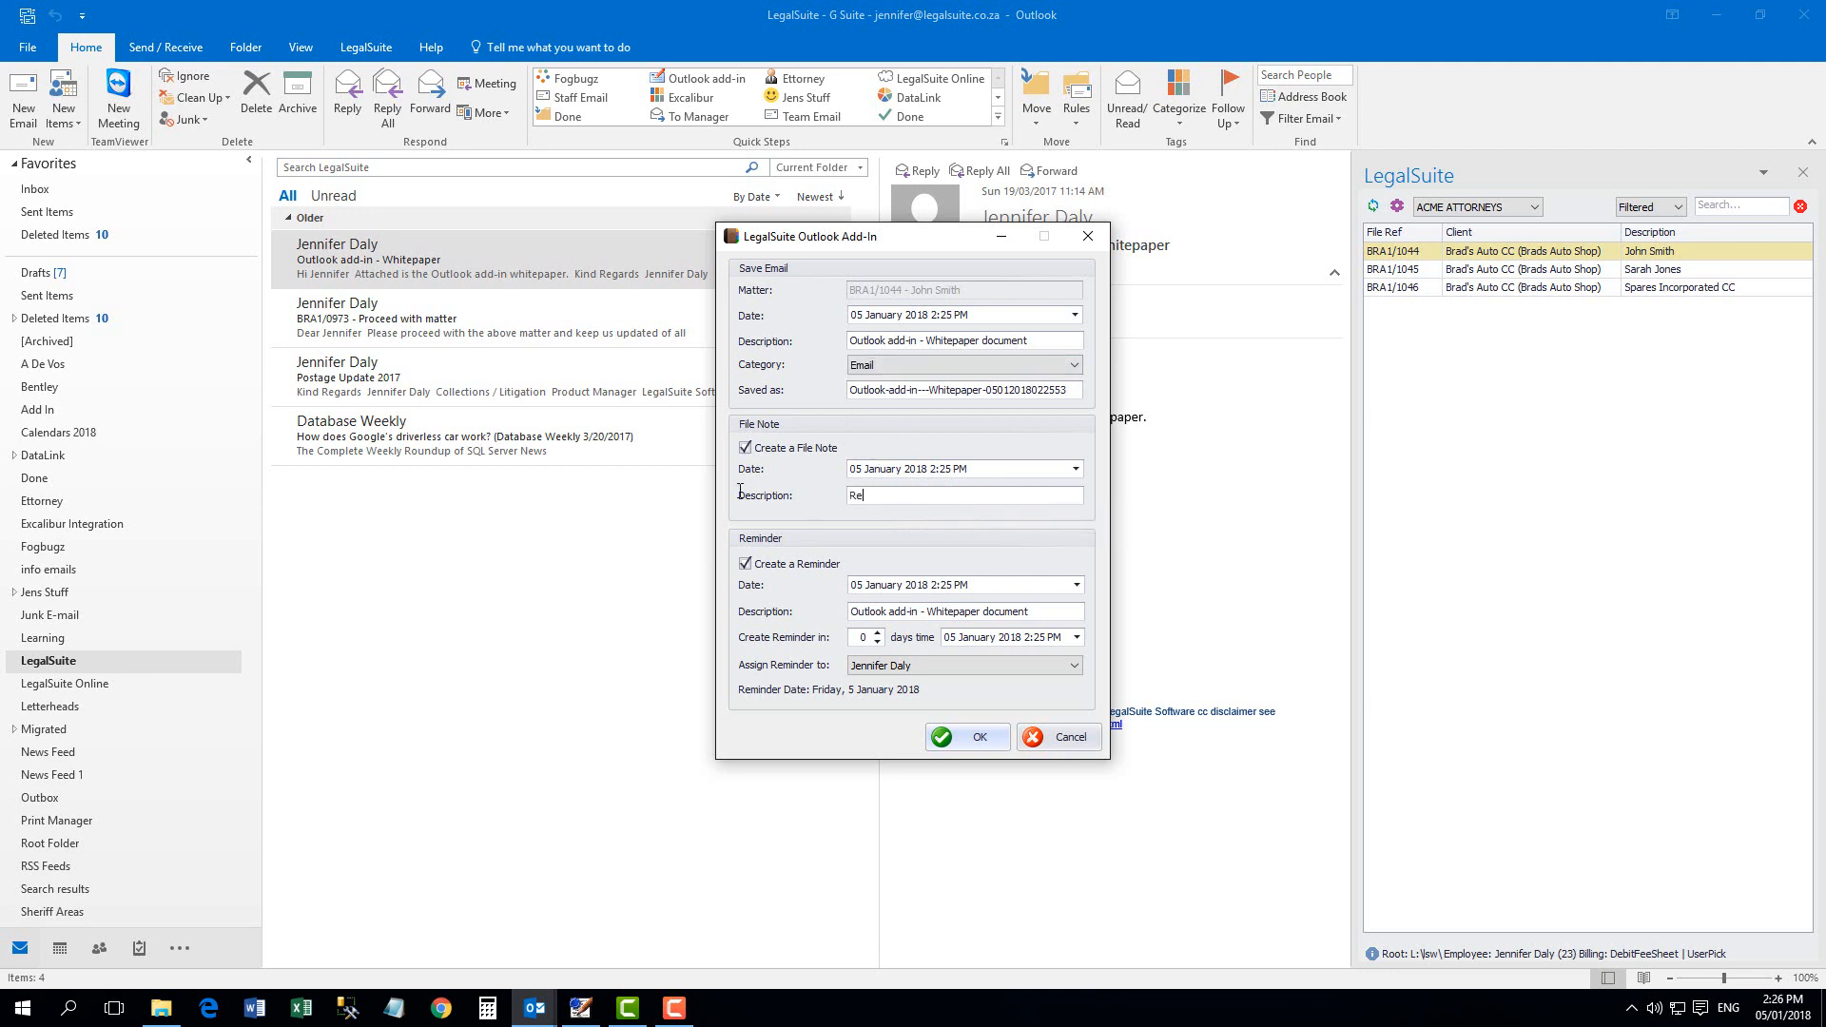
{"action": "type", "text": "ceived document"}
{"action": "type", "text": "ation from "}
{"action": "type", "text": "Client - see document log"}
{"action": "key", "text": "Tab"}
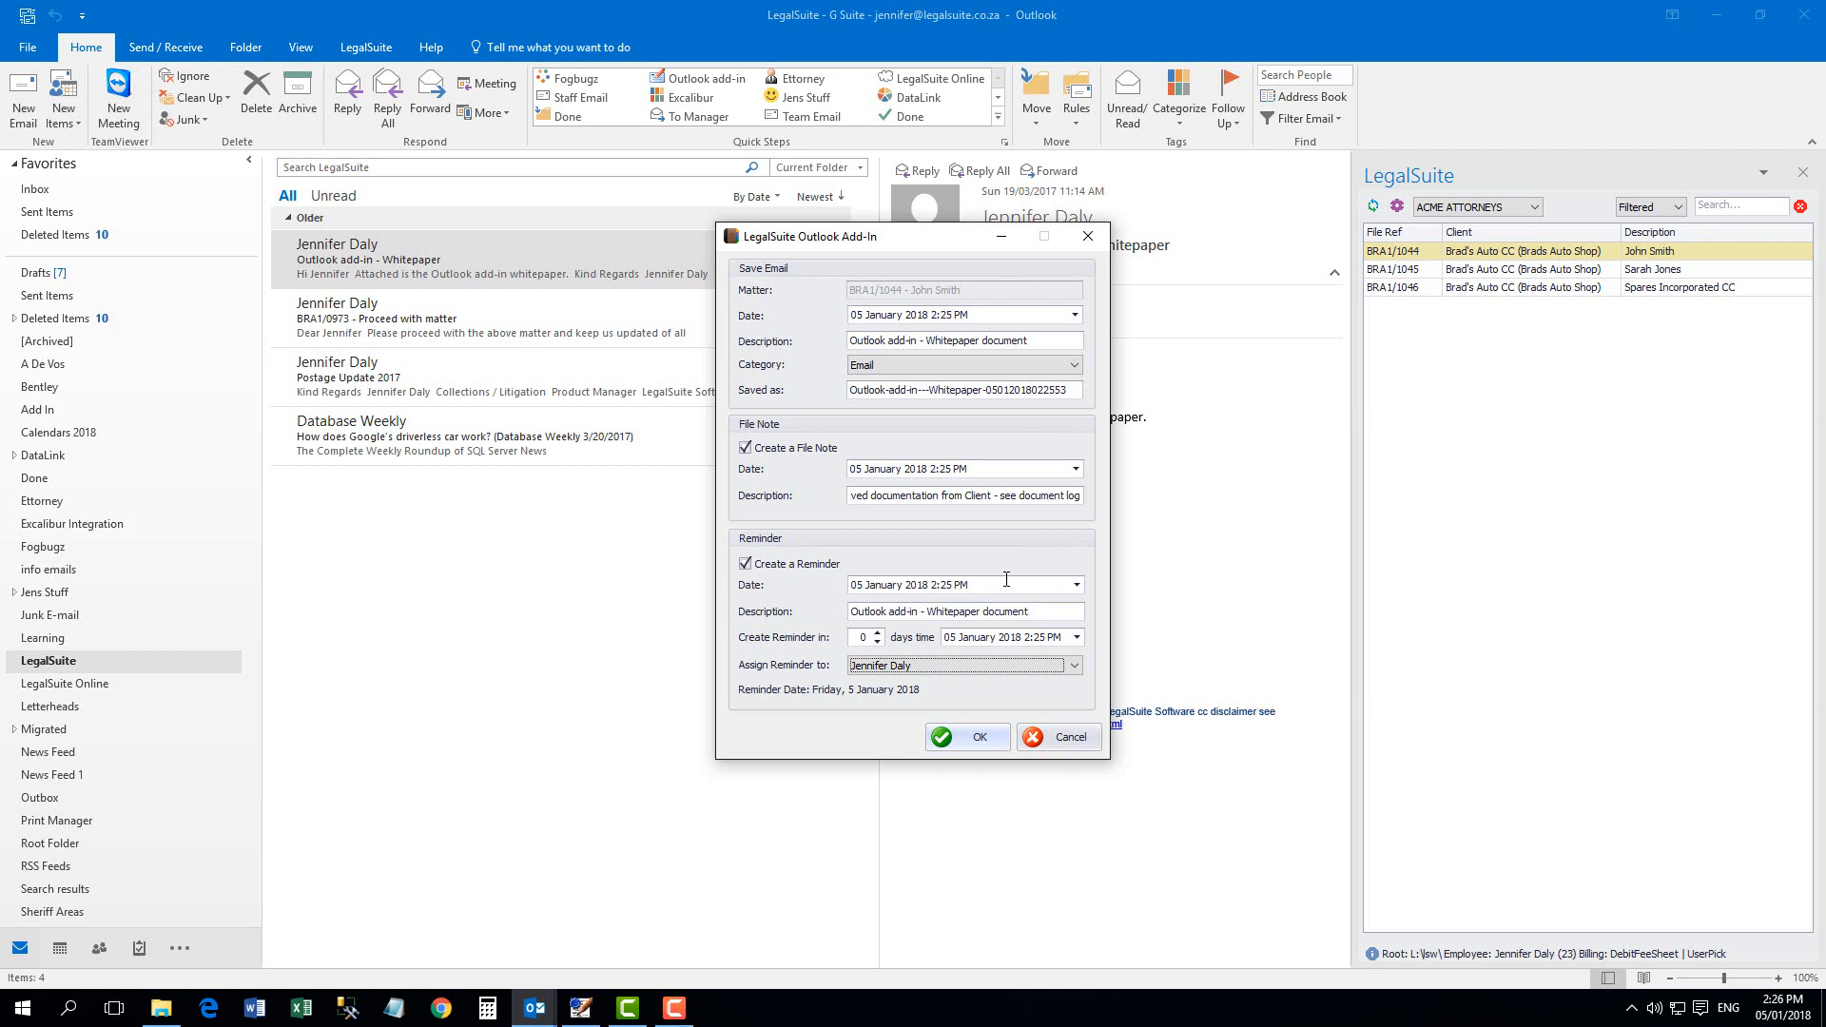
- Set the date in the reminder section to 07 January 2018
{"action": "left_click", "coordinate": [1076, 585]}
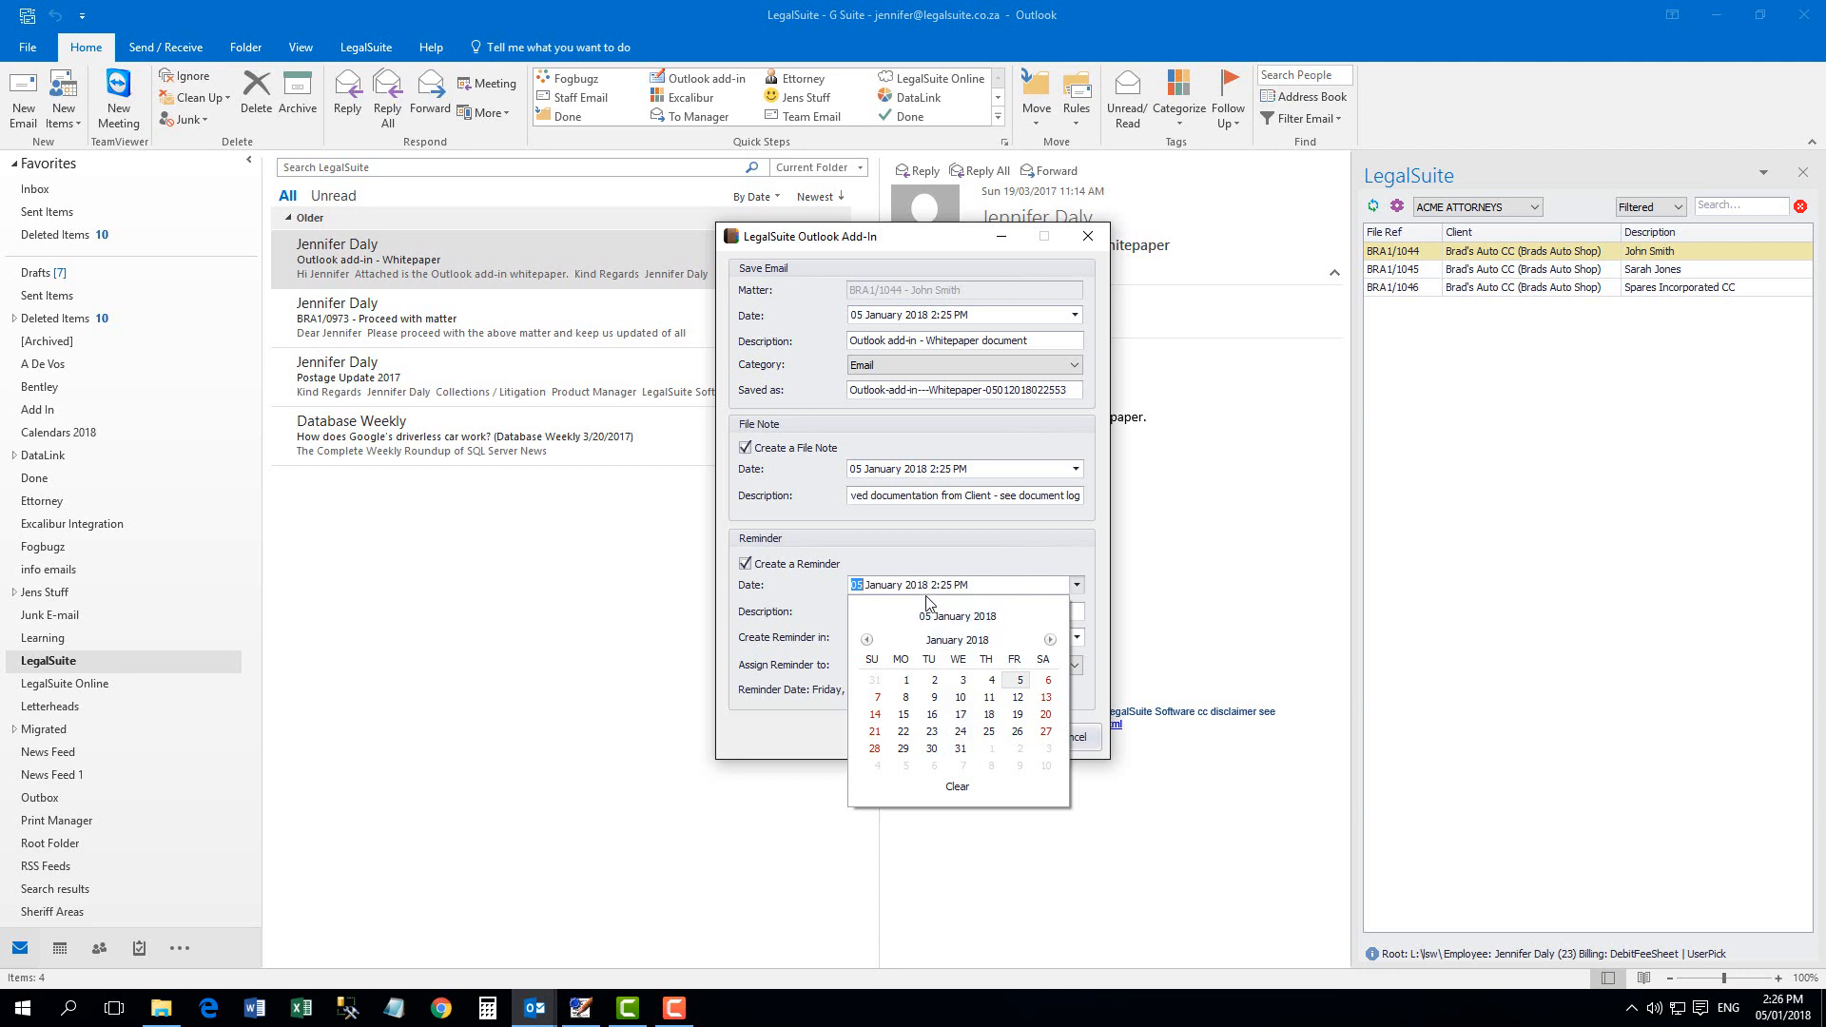
{"action": "left_click", "coordinate": [1005, 584]}
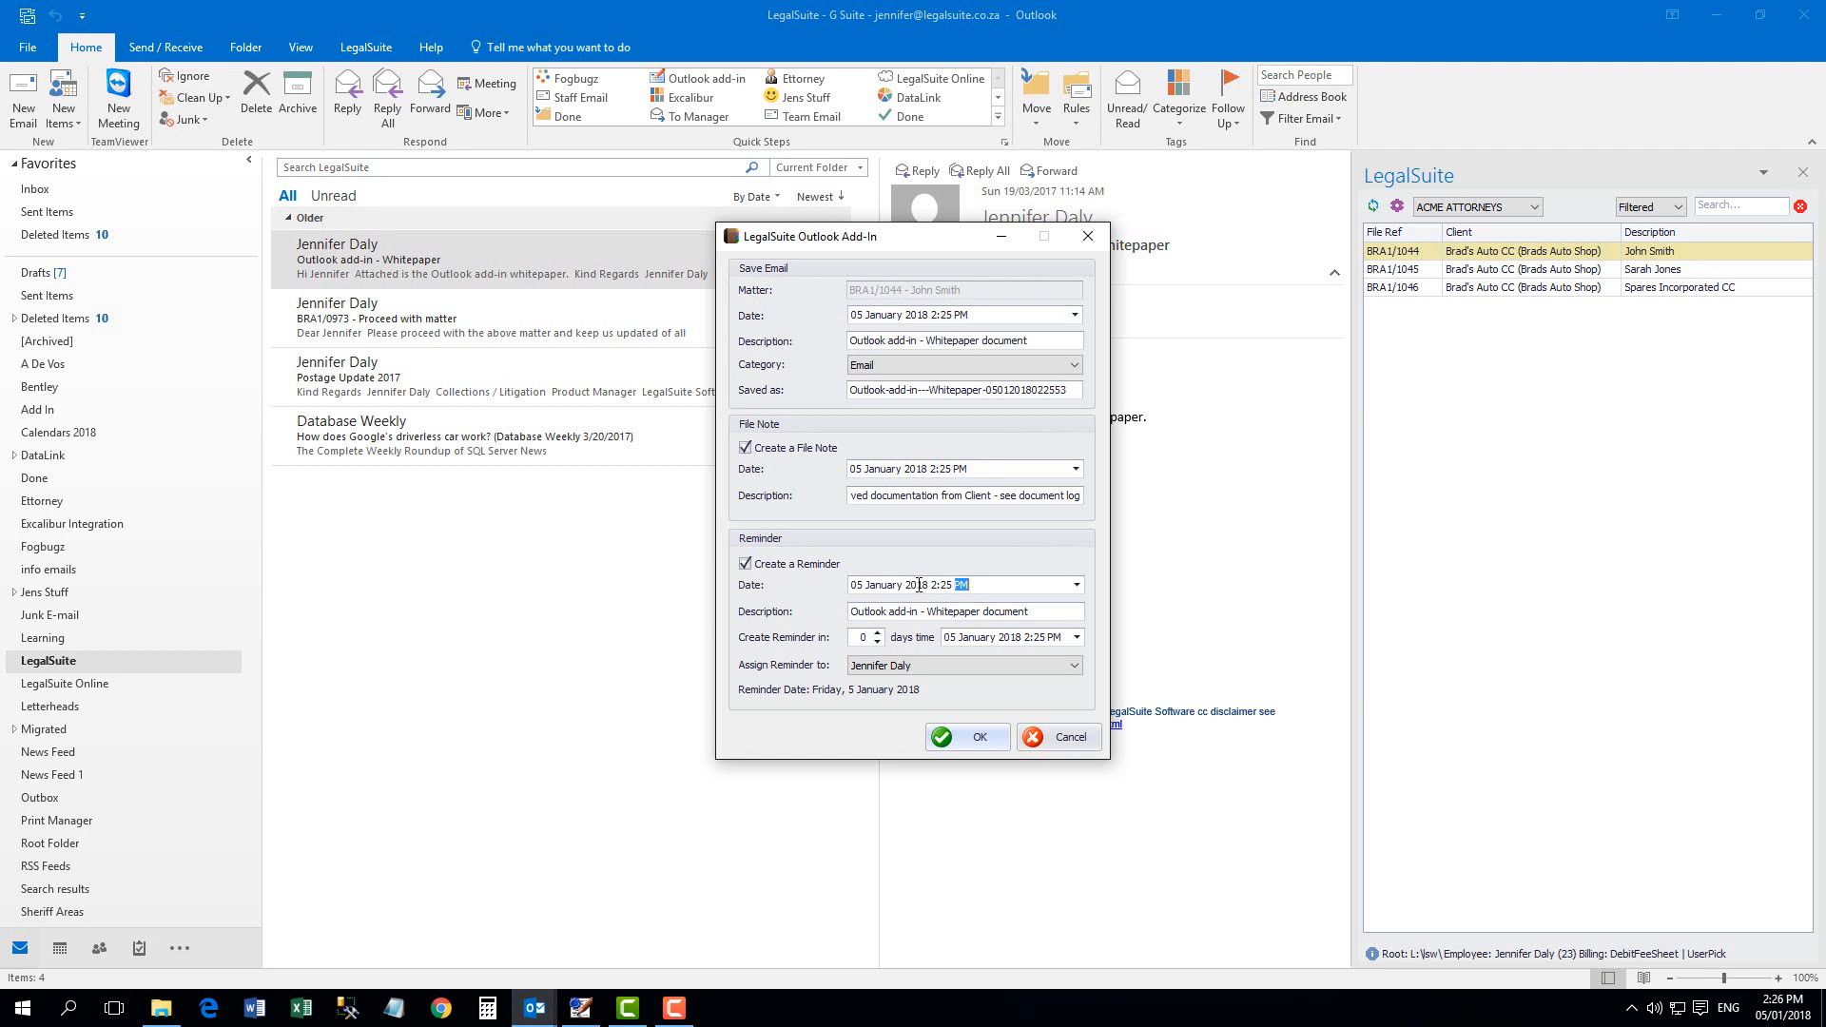
{"action": "left_click_drag", "start_coordinate": [988, 582], "coordinate": [803, 582]}
{"action": "type", "text": "7"}
{"action": "key", "text": "Tab"}
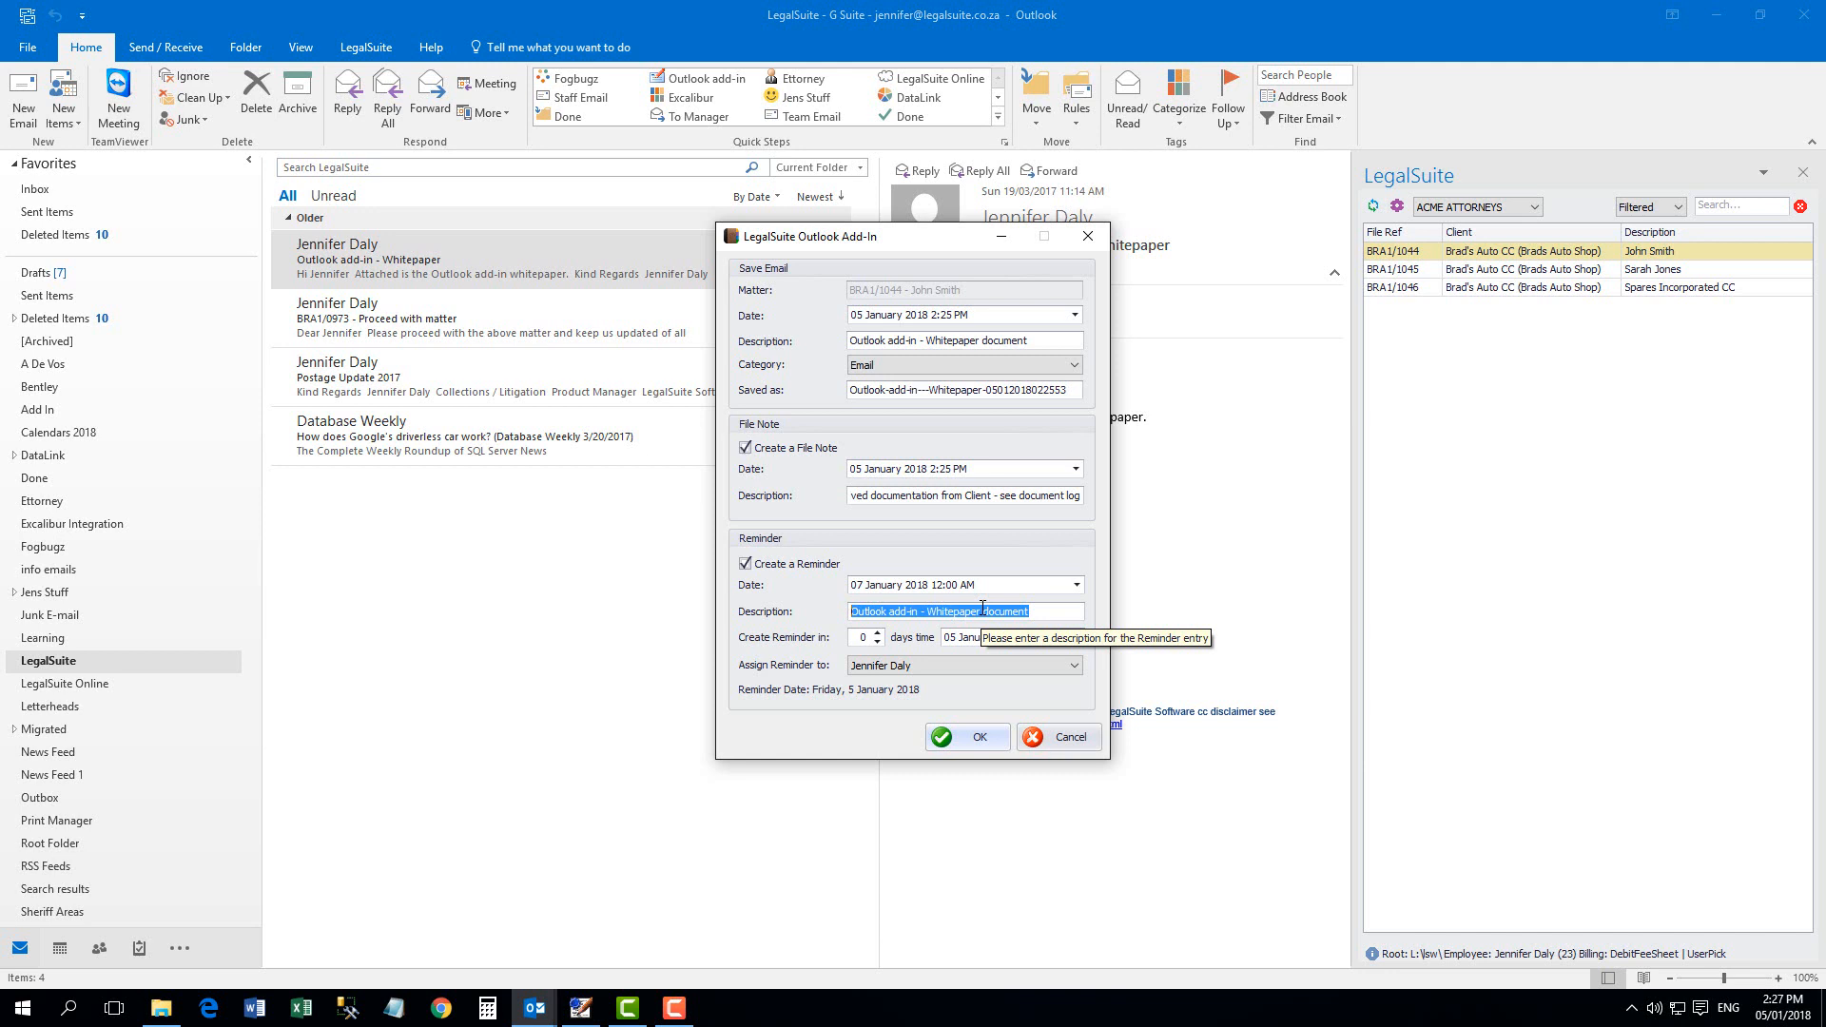
- Set the reminder's description to "Follow up on instructions received client"
{"action": "type", "text": "Follow up on inst"}
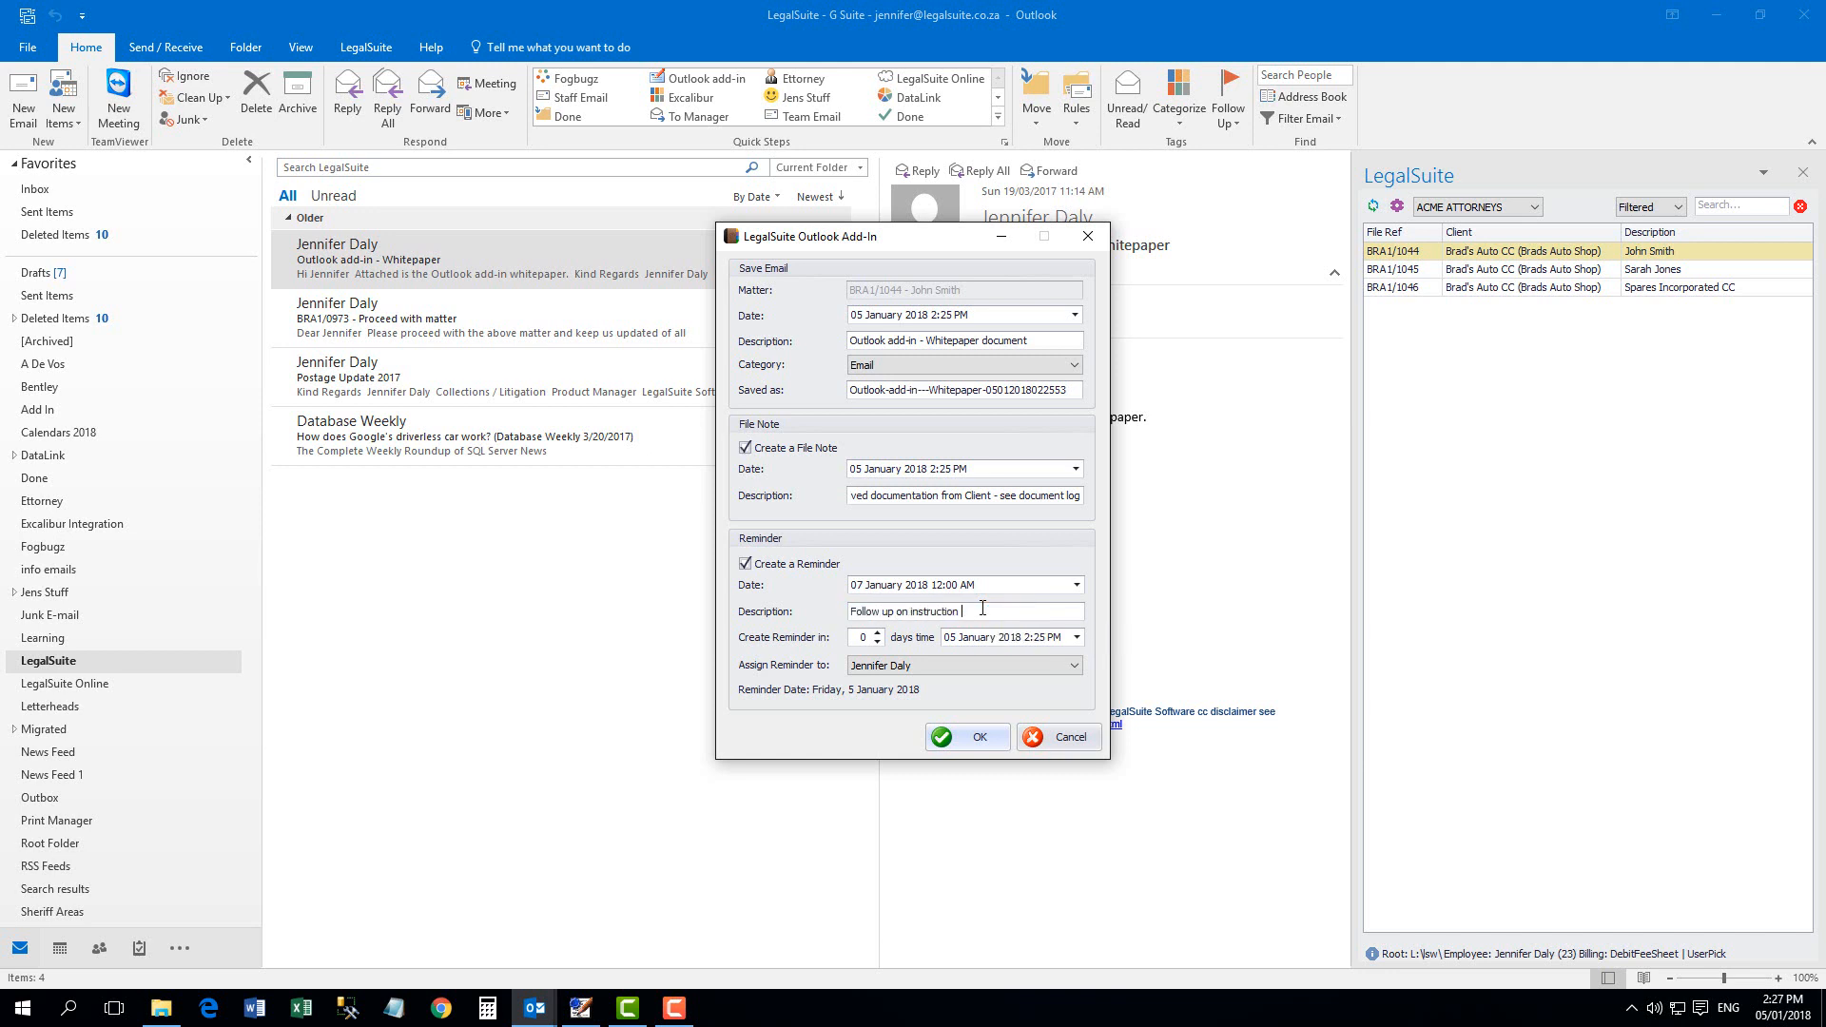
{"action": "type", "text": "ructions receive dfrom"}
{"action": "key", "text": "BackSpace"}
{"action": "key", "text": "BackSpace"}
{"action": "key", "text": "BackSpace"}
{"action": "key", "text": "BackSpace"}
{"action": "key", "text": "BackSpace"}
{"action": "type", "text": "lient"}
- Schedule the reminder in 2 days' time and assign it to another employee
{"action": "type", "text": "2"}
{"action": "key", "text": "Tab"}
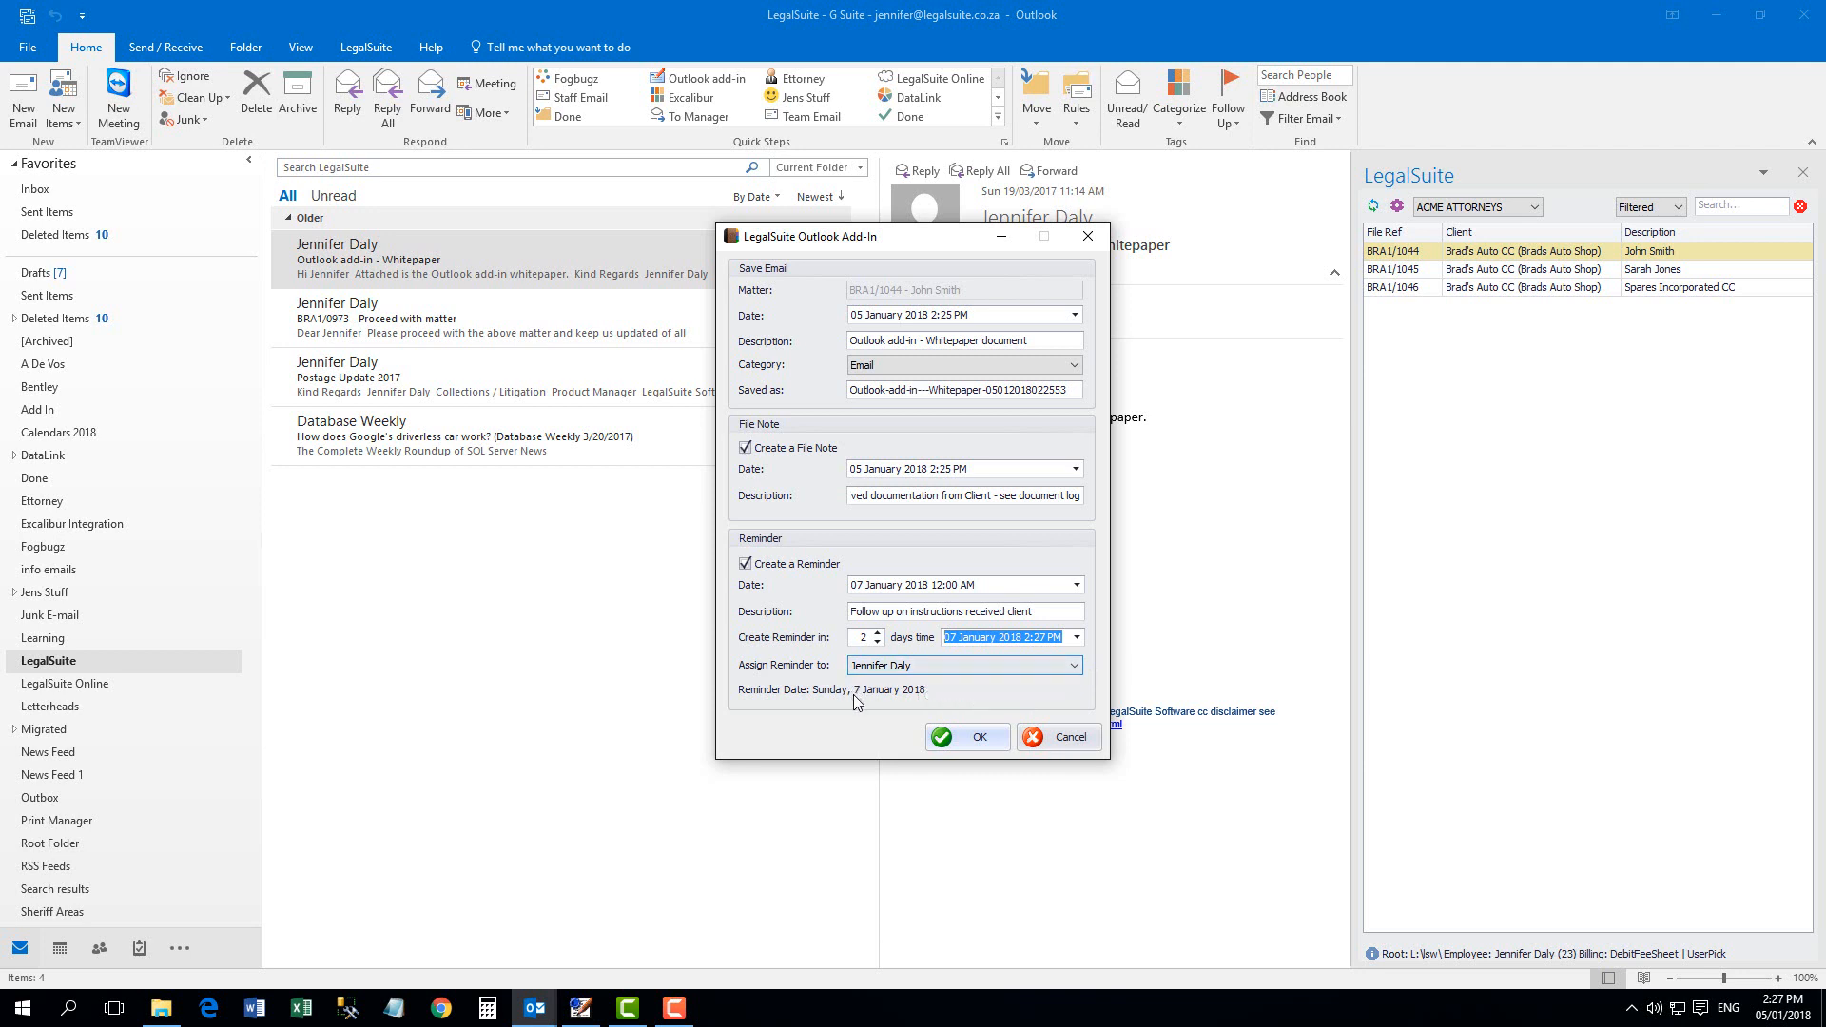
{"action": "mouse_move", "coordinate": [854, 701]}
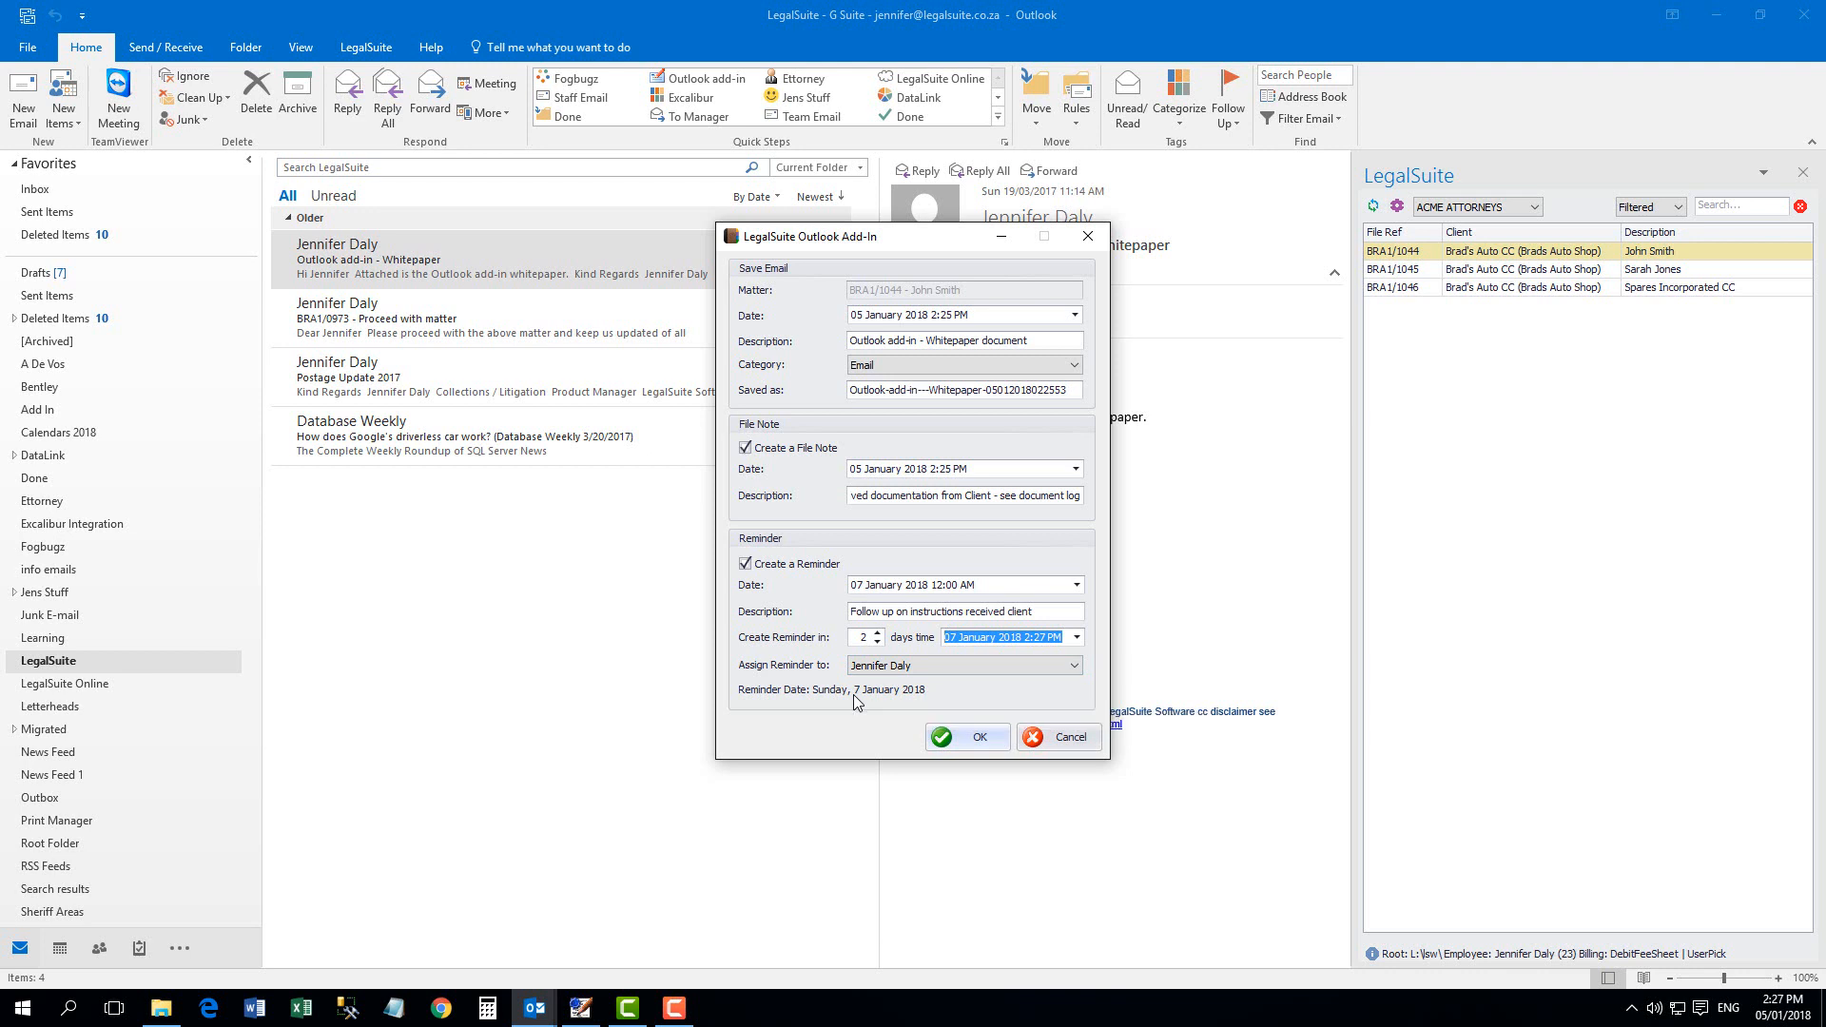
{"action": "left_click", "coordinate": [923, 669]}
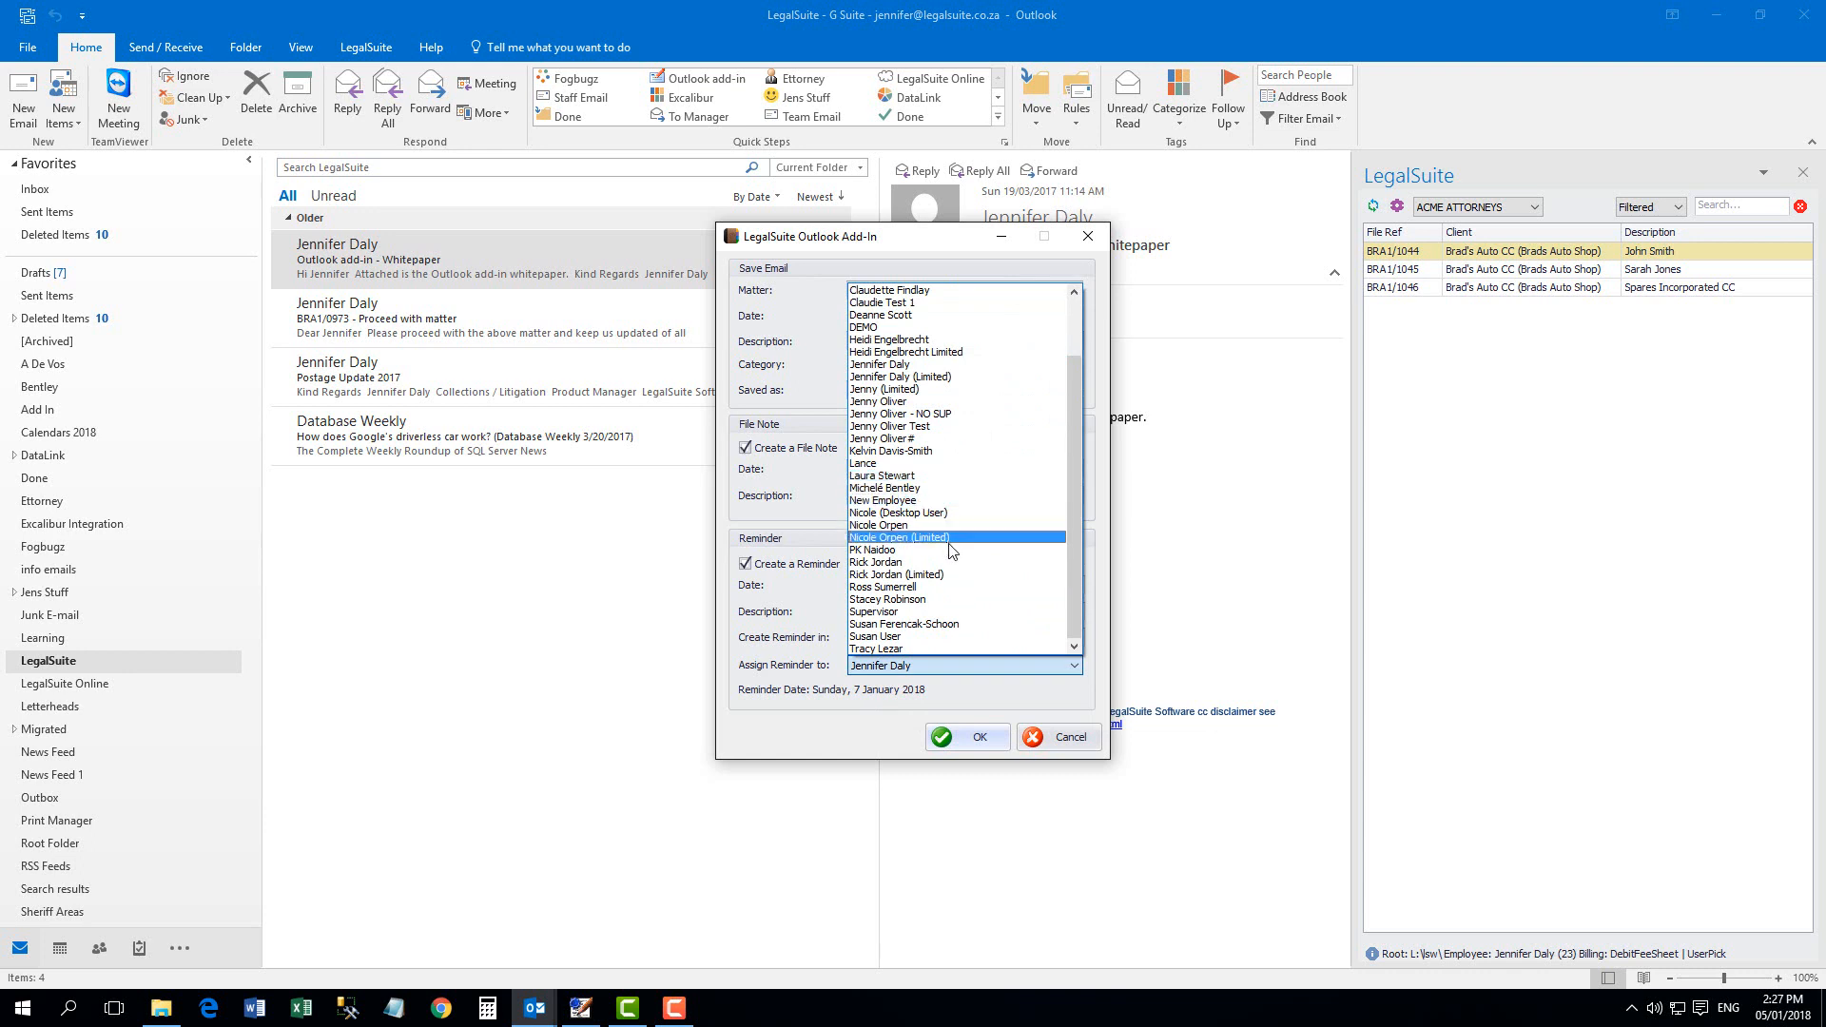
{"action": "left_click", "coordinate": [942, 478]}
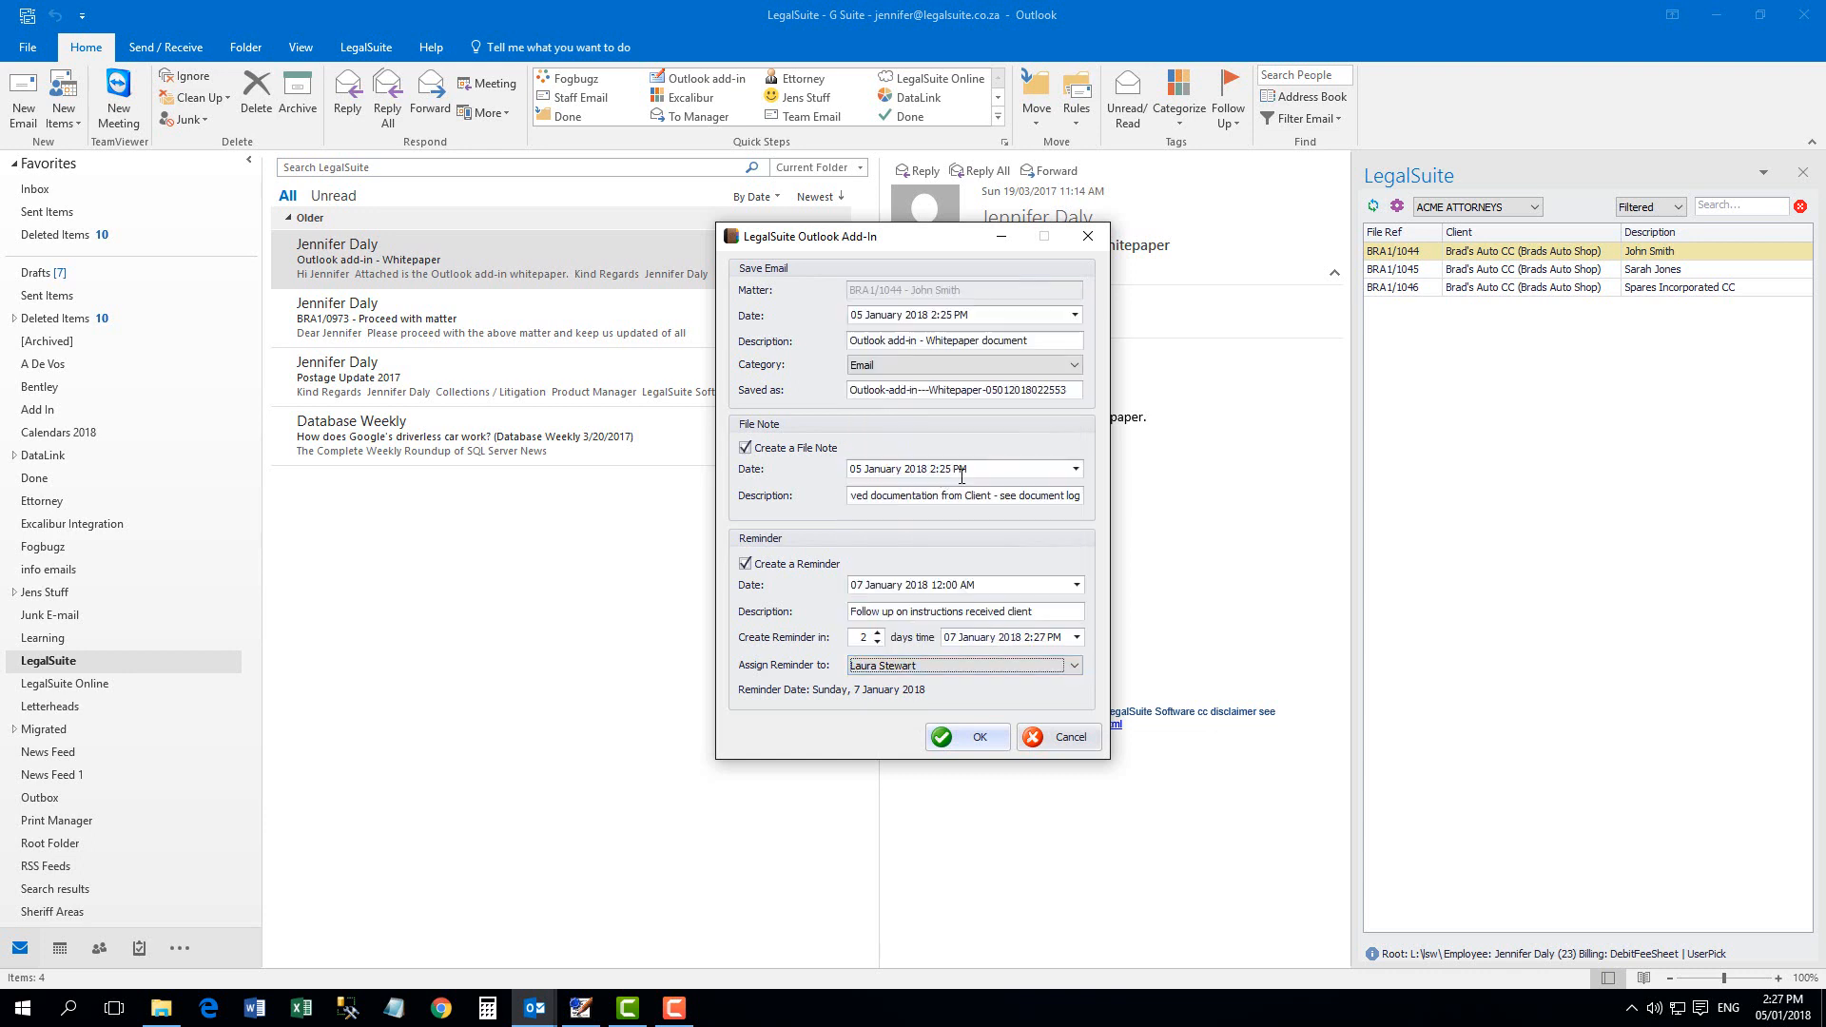
- Accept the email details with the reminder moved to the next working day, and bill them under fee code ATT4 "Attendances, Other"
{"action": "left_click", "coordinate": [962, 740]}
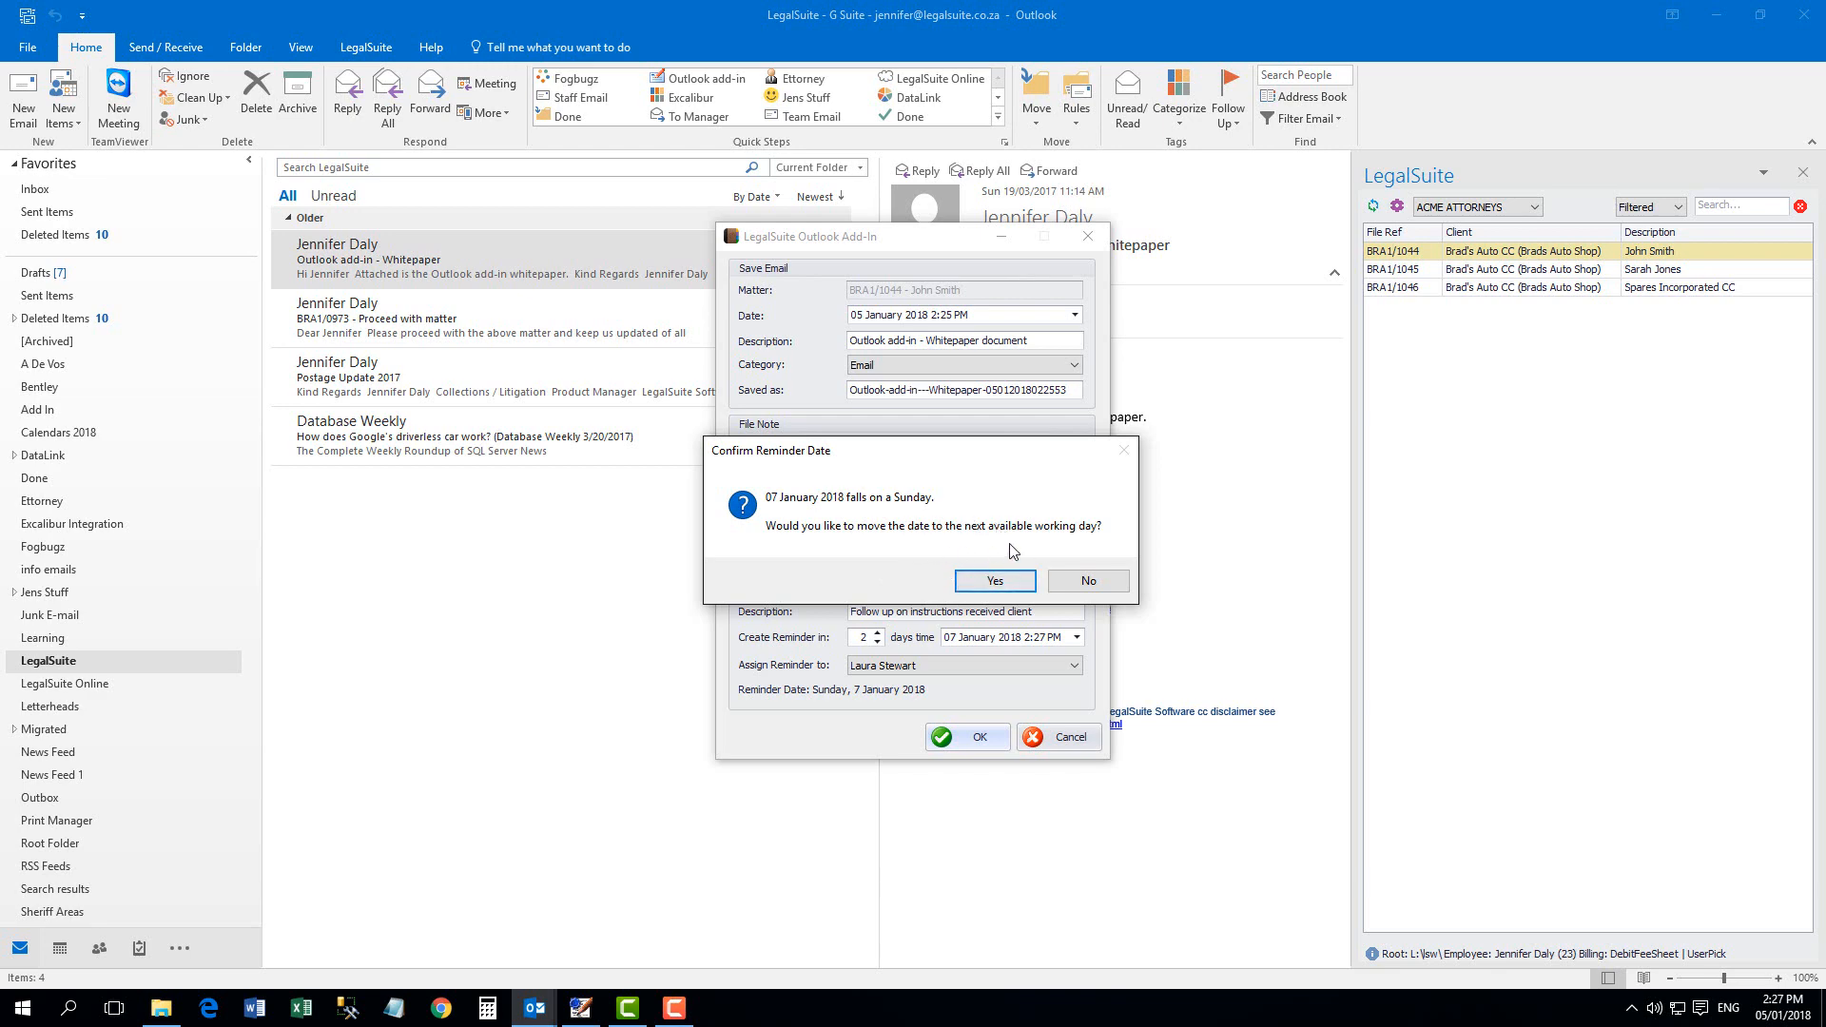
{"action": "left_click", "coordinate": [1008, 584]}
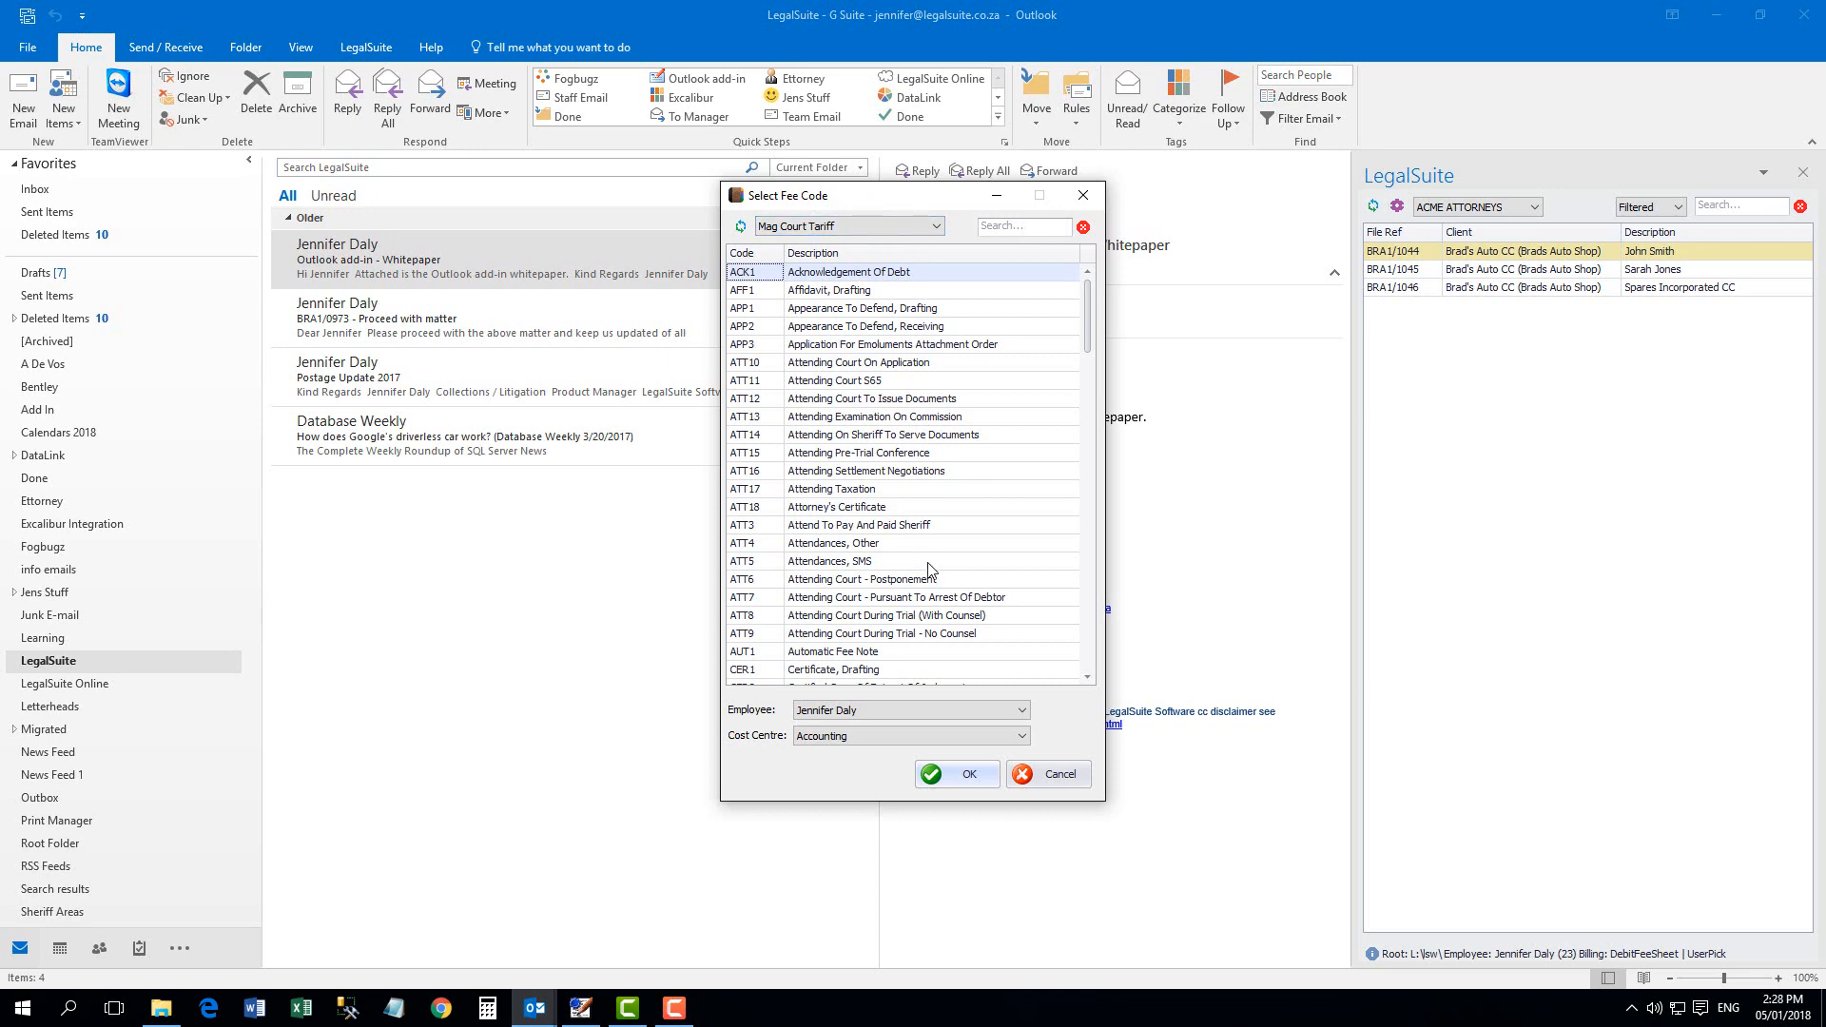
{"action": "left_click", "coordinate": [835, 547]}
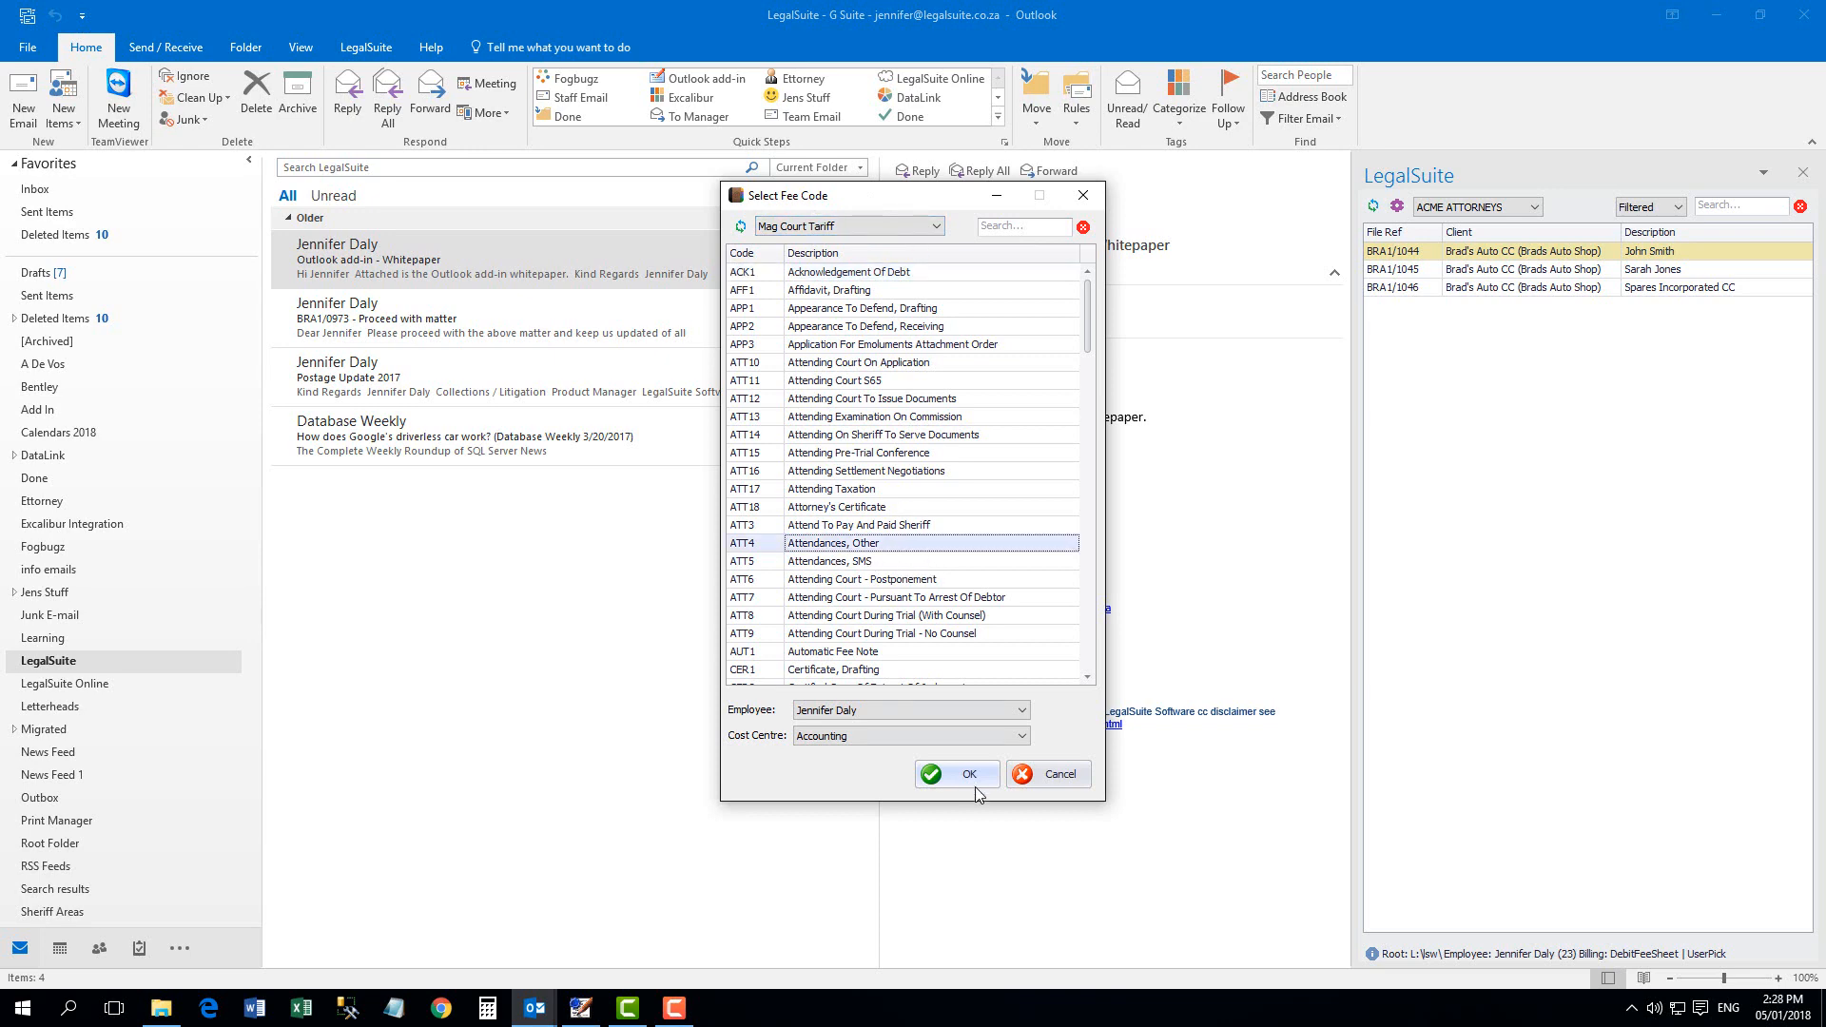
{"action": "left_click", "coordinate": [956, 775]}
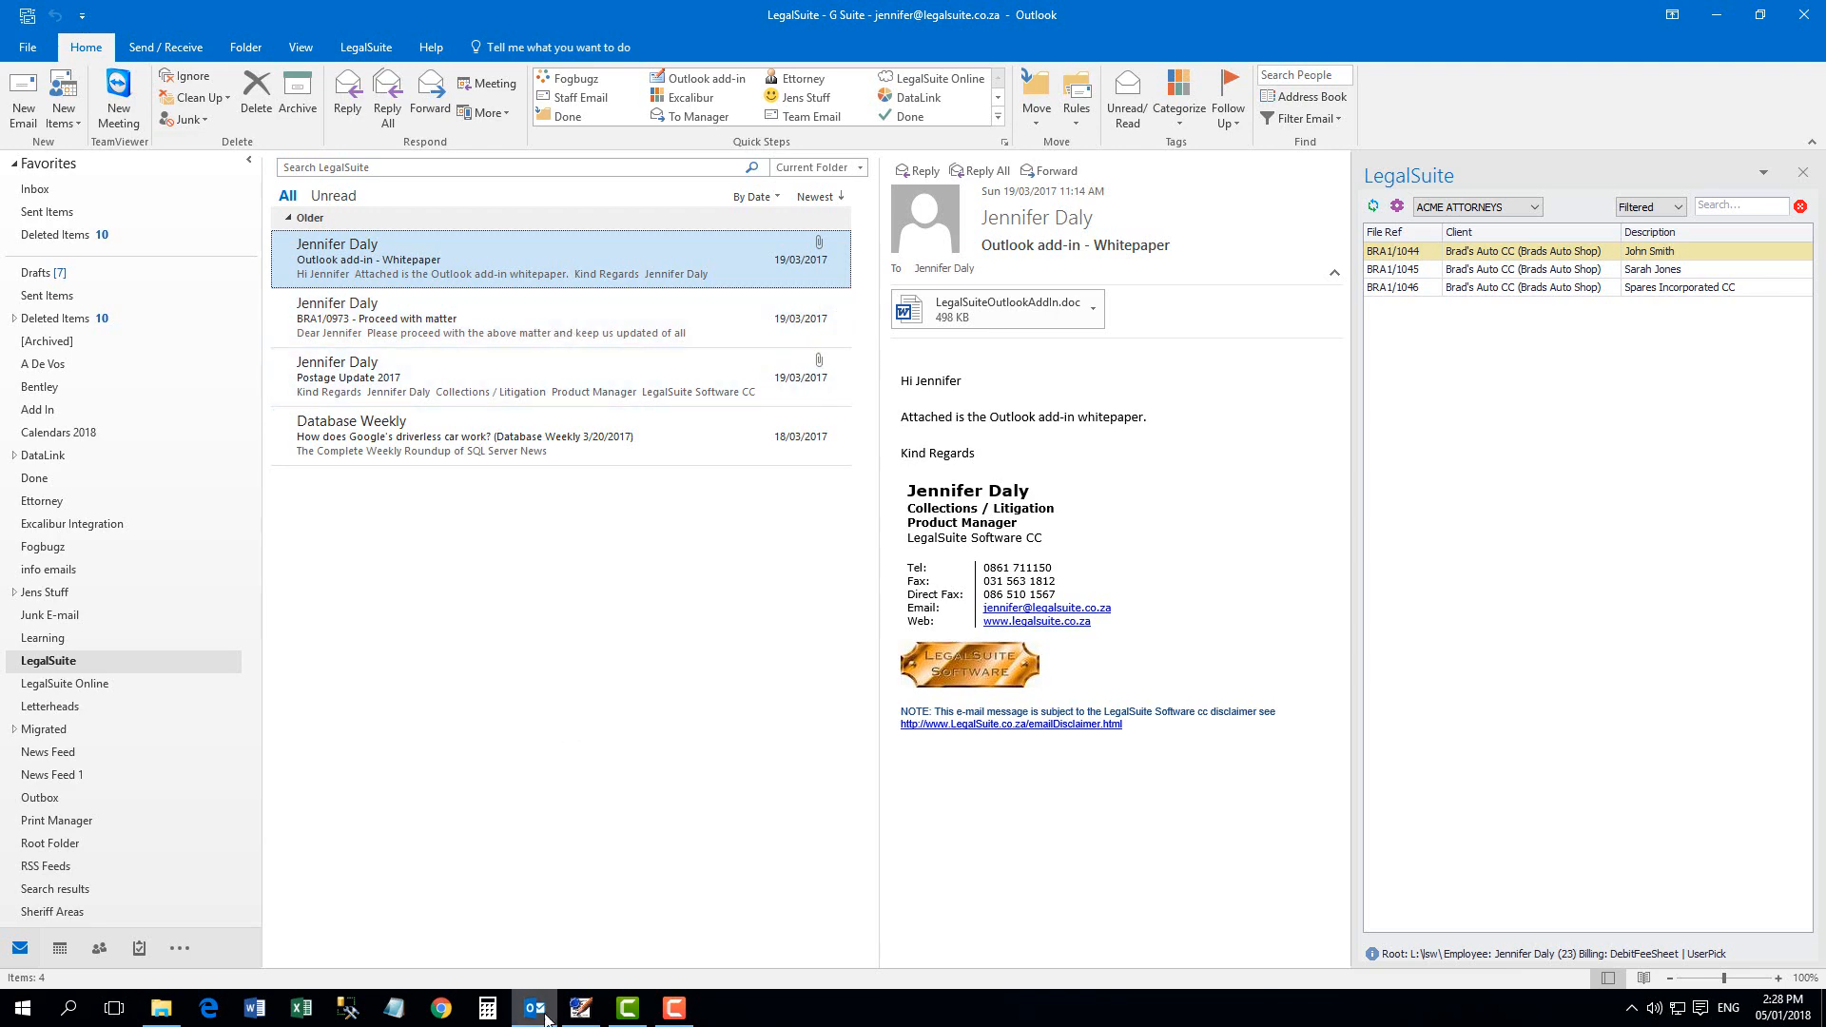
- Switch to LegalSuite and review the fee notes, file notes and reminders of matter BRA1/1044
{"action": "left_click", "coordinate": [581, 1008]}
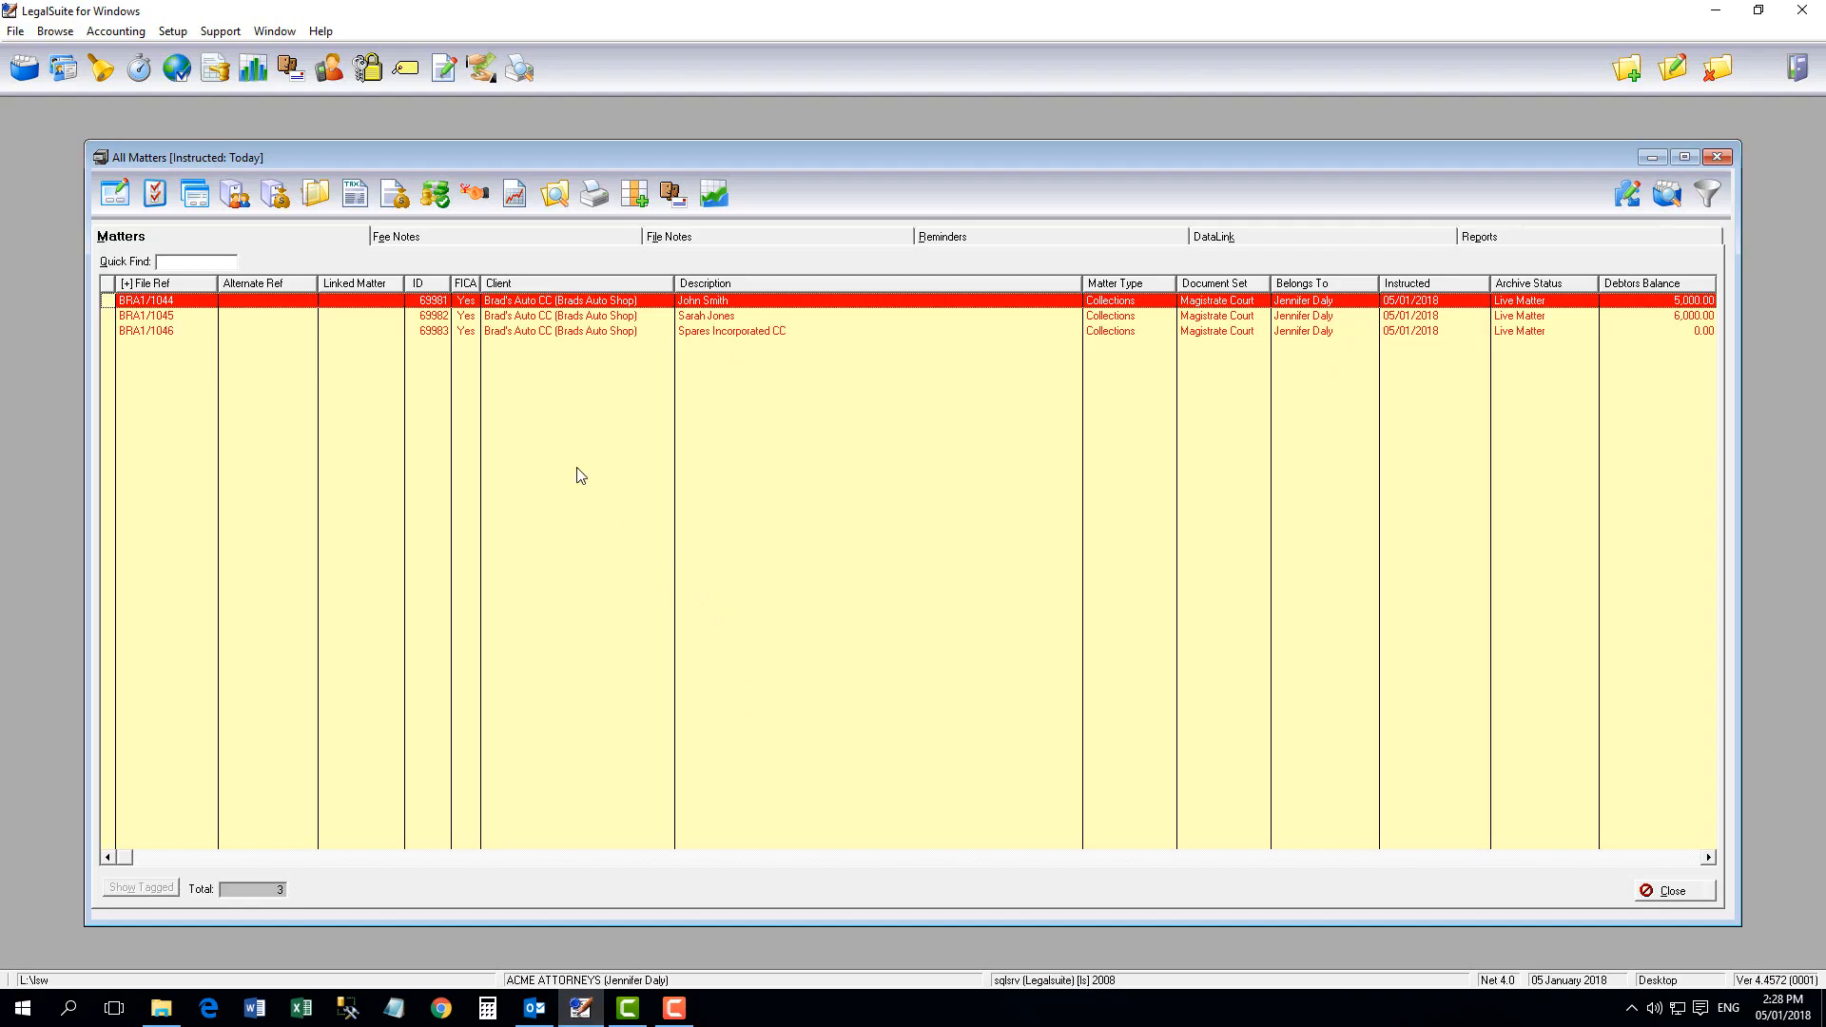
{"action": "left_click", "coordinate": [400, 240]}
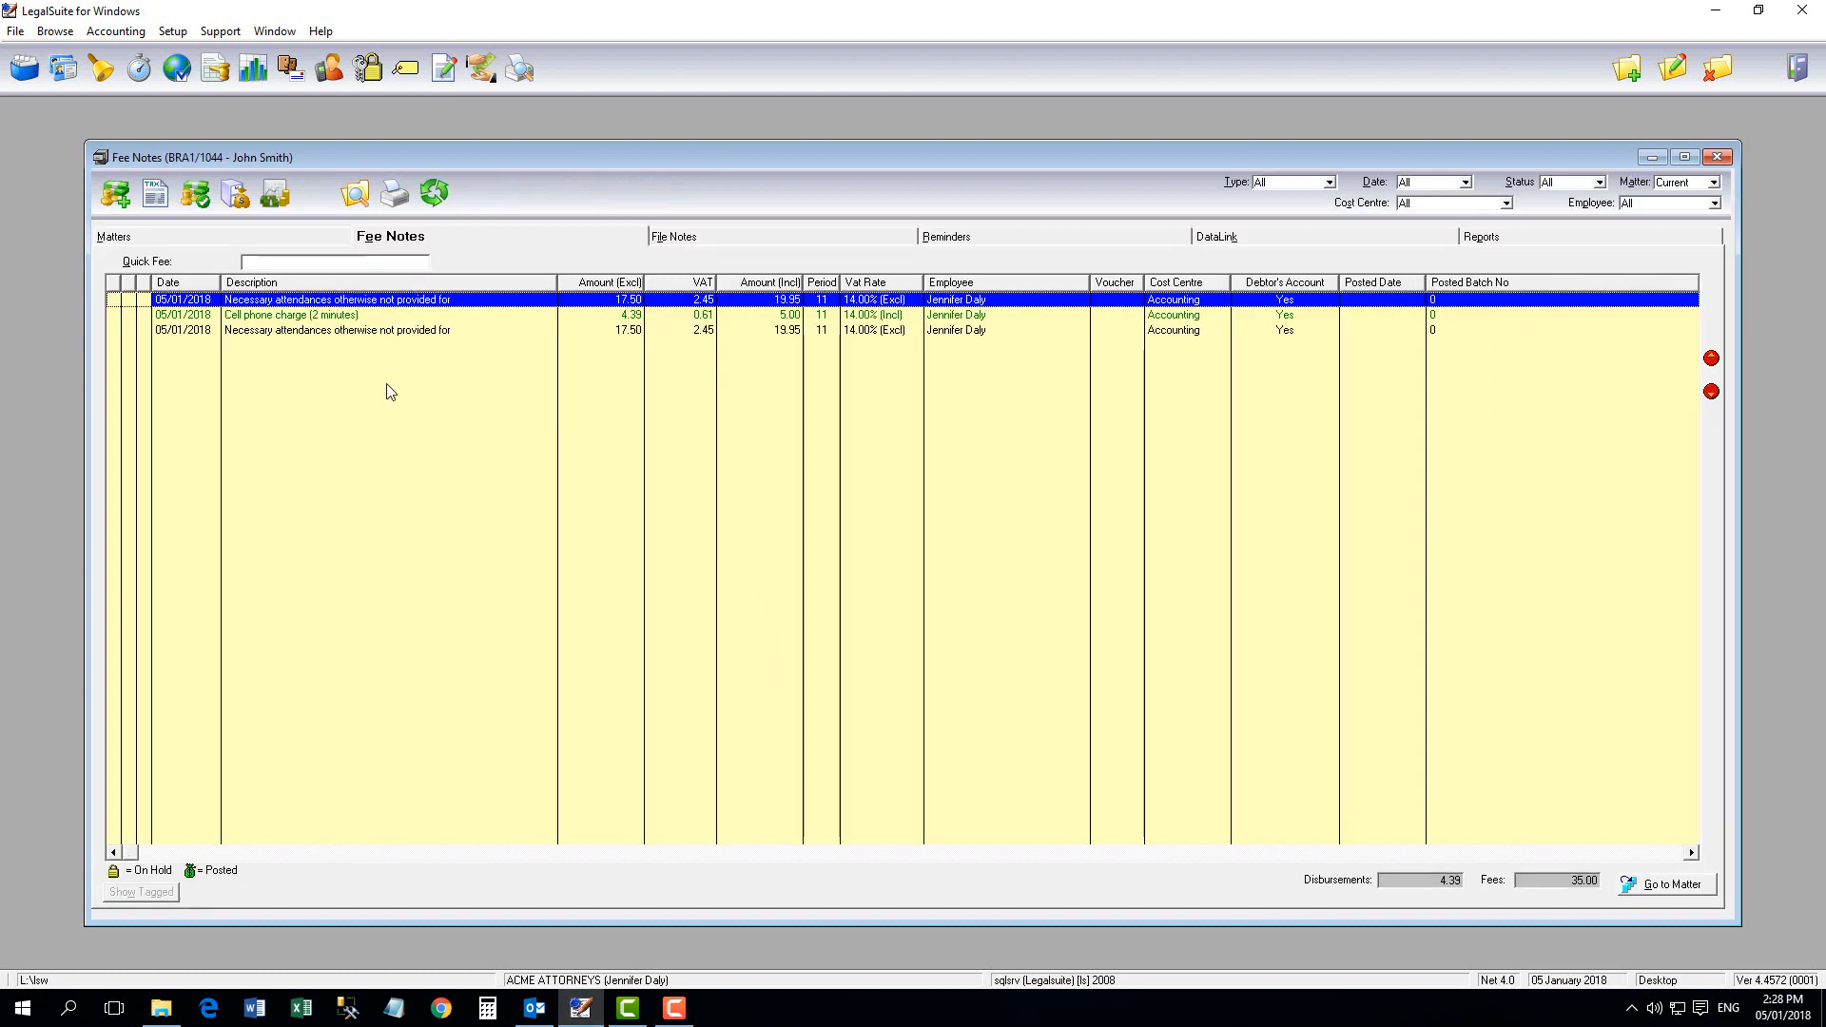
{"action": "left_click", "coordinate": [704, 244]}
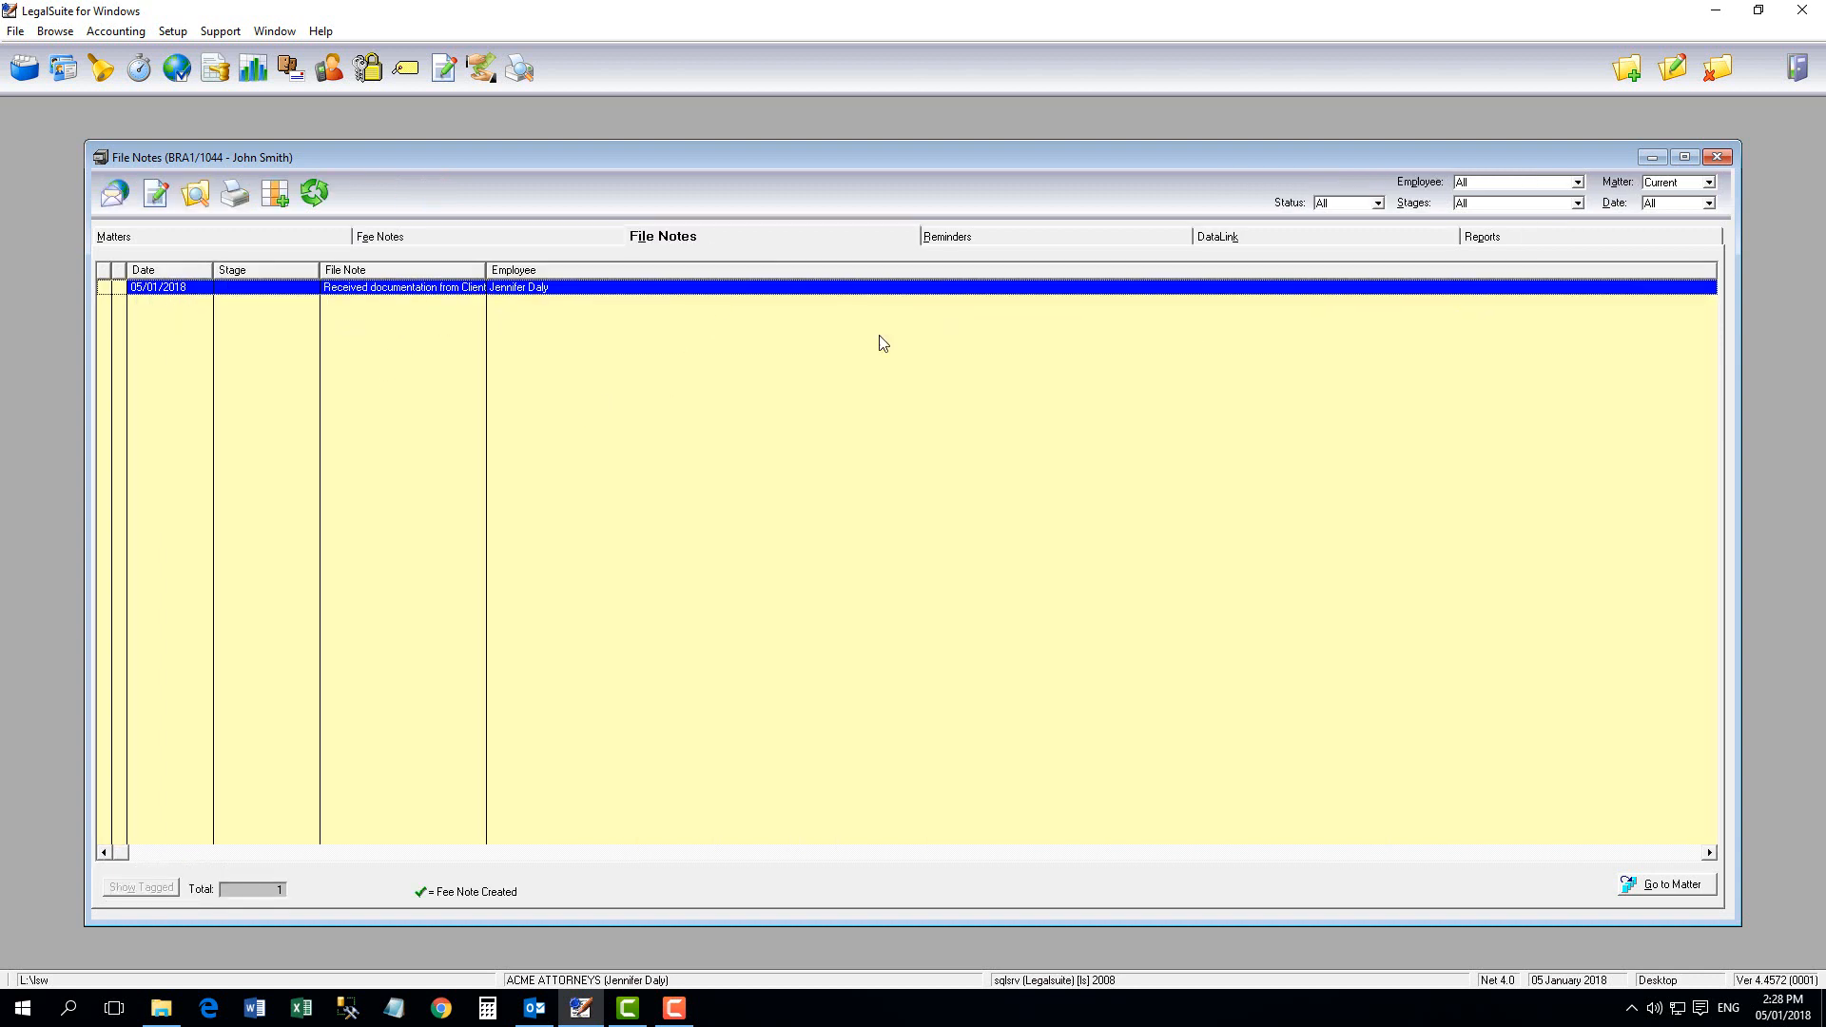
{"action": "left_click", "coordinate": [1010, 238]}
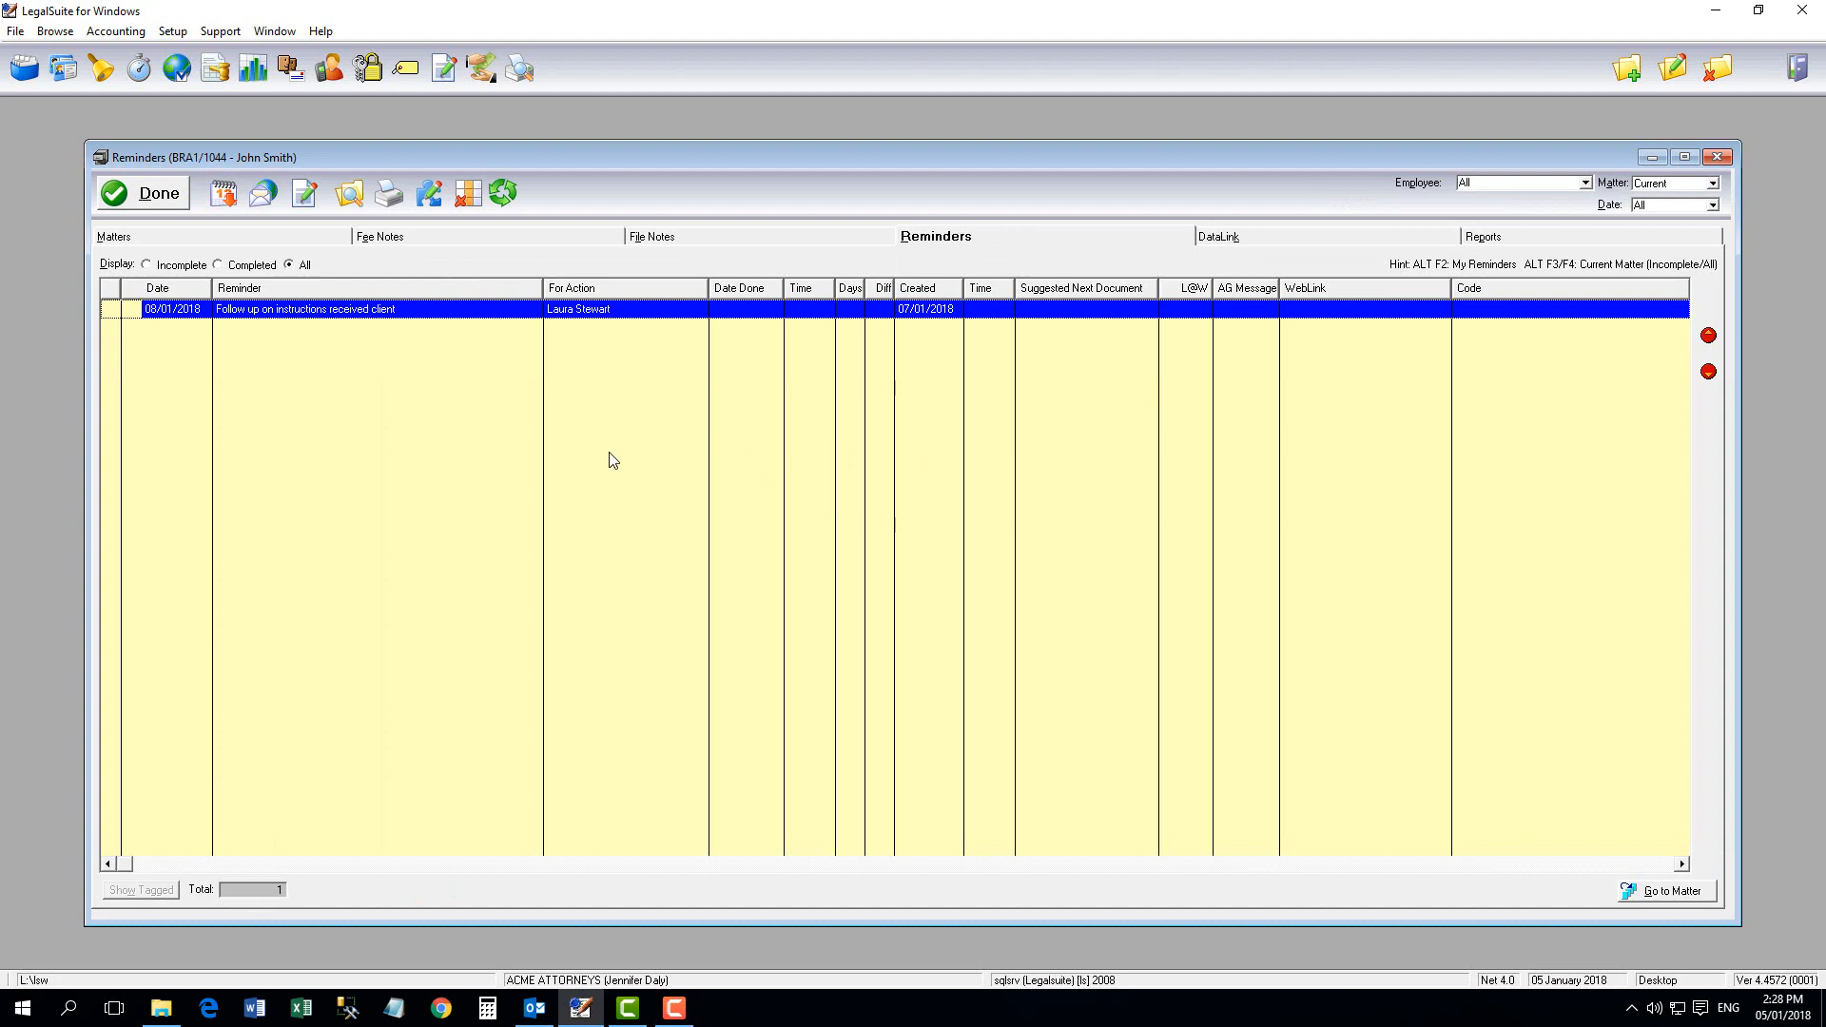
- View the saved email from the document log of matter BRA1/1044, then close the email and the log
{"action": "left_click", "coordinate": [311, 235]}
{"action": "left_click", "coordinate": [317, 193]}
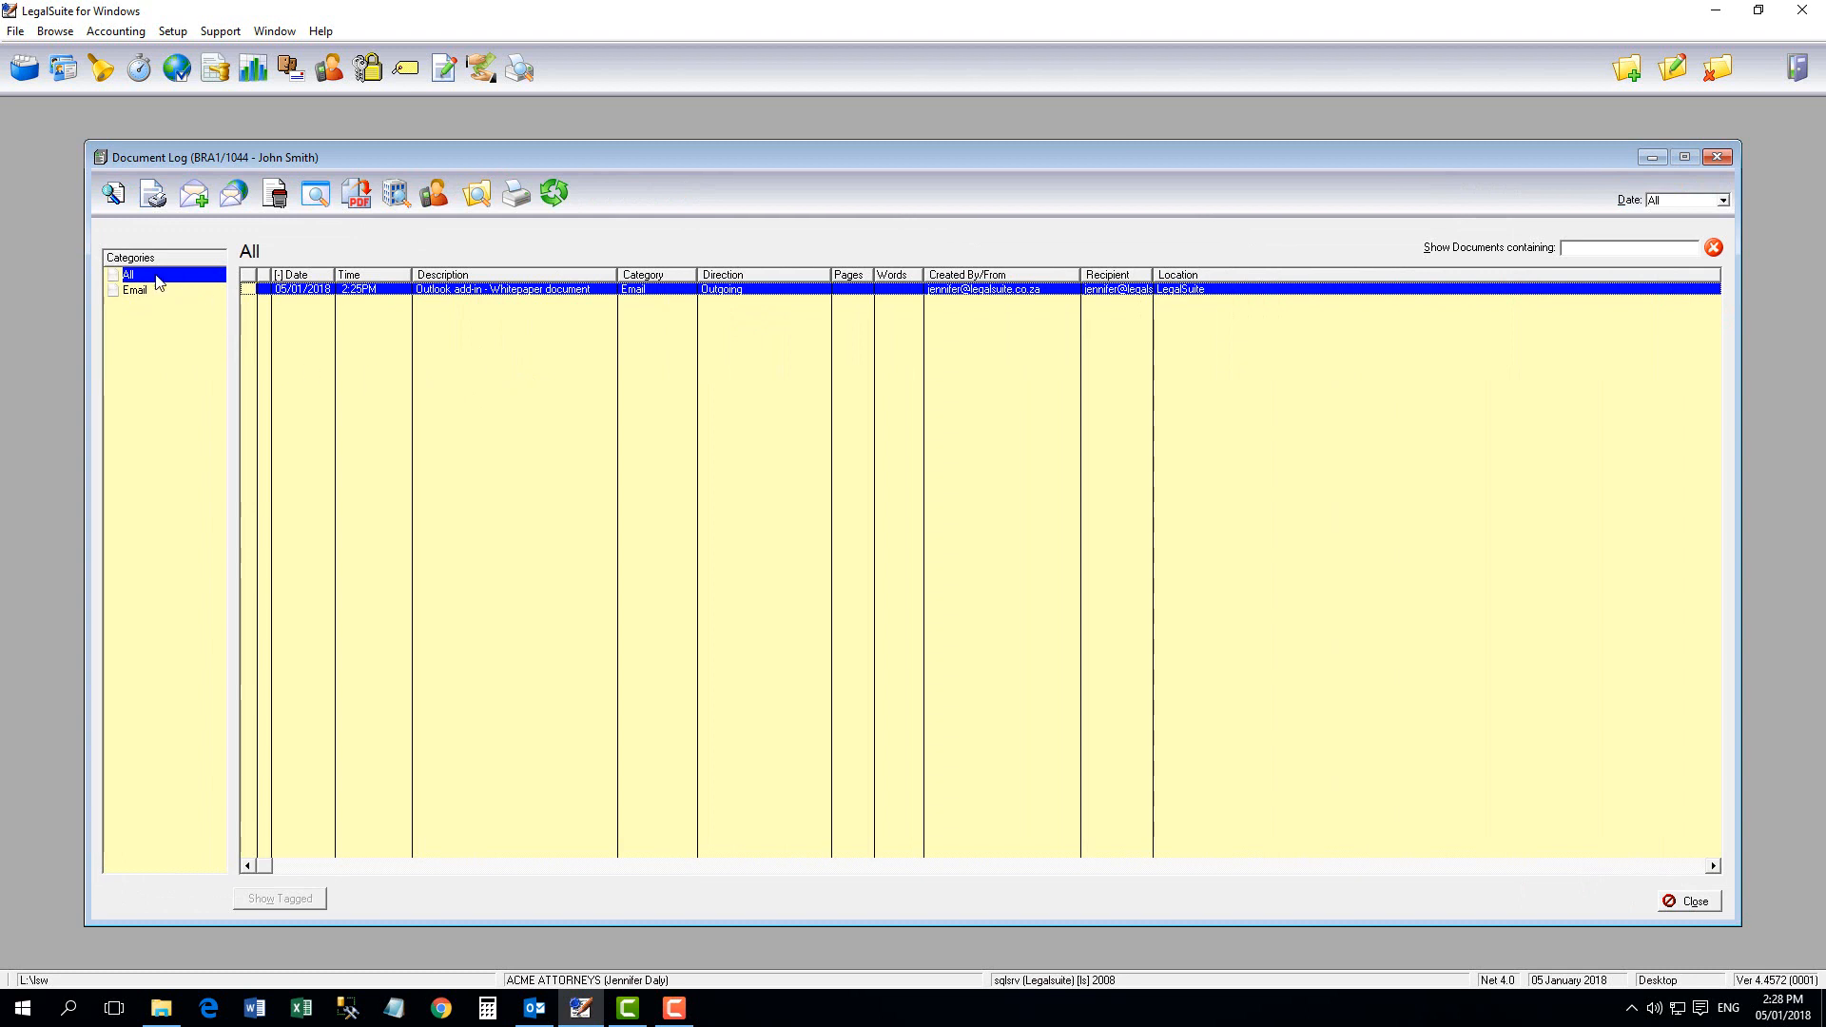
{"action": "left_click", "coordinate": [114, 200]}
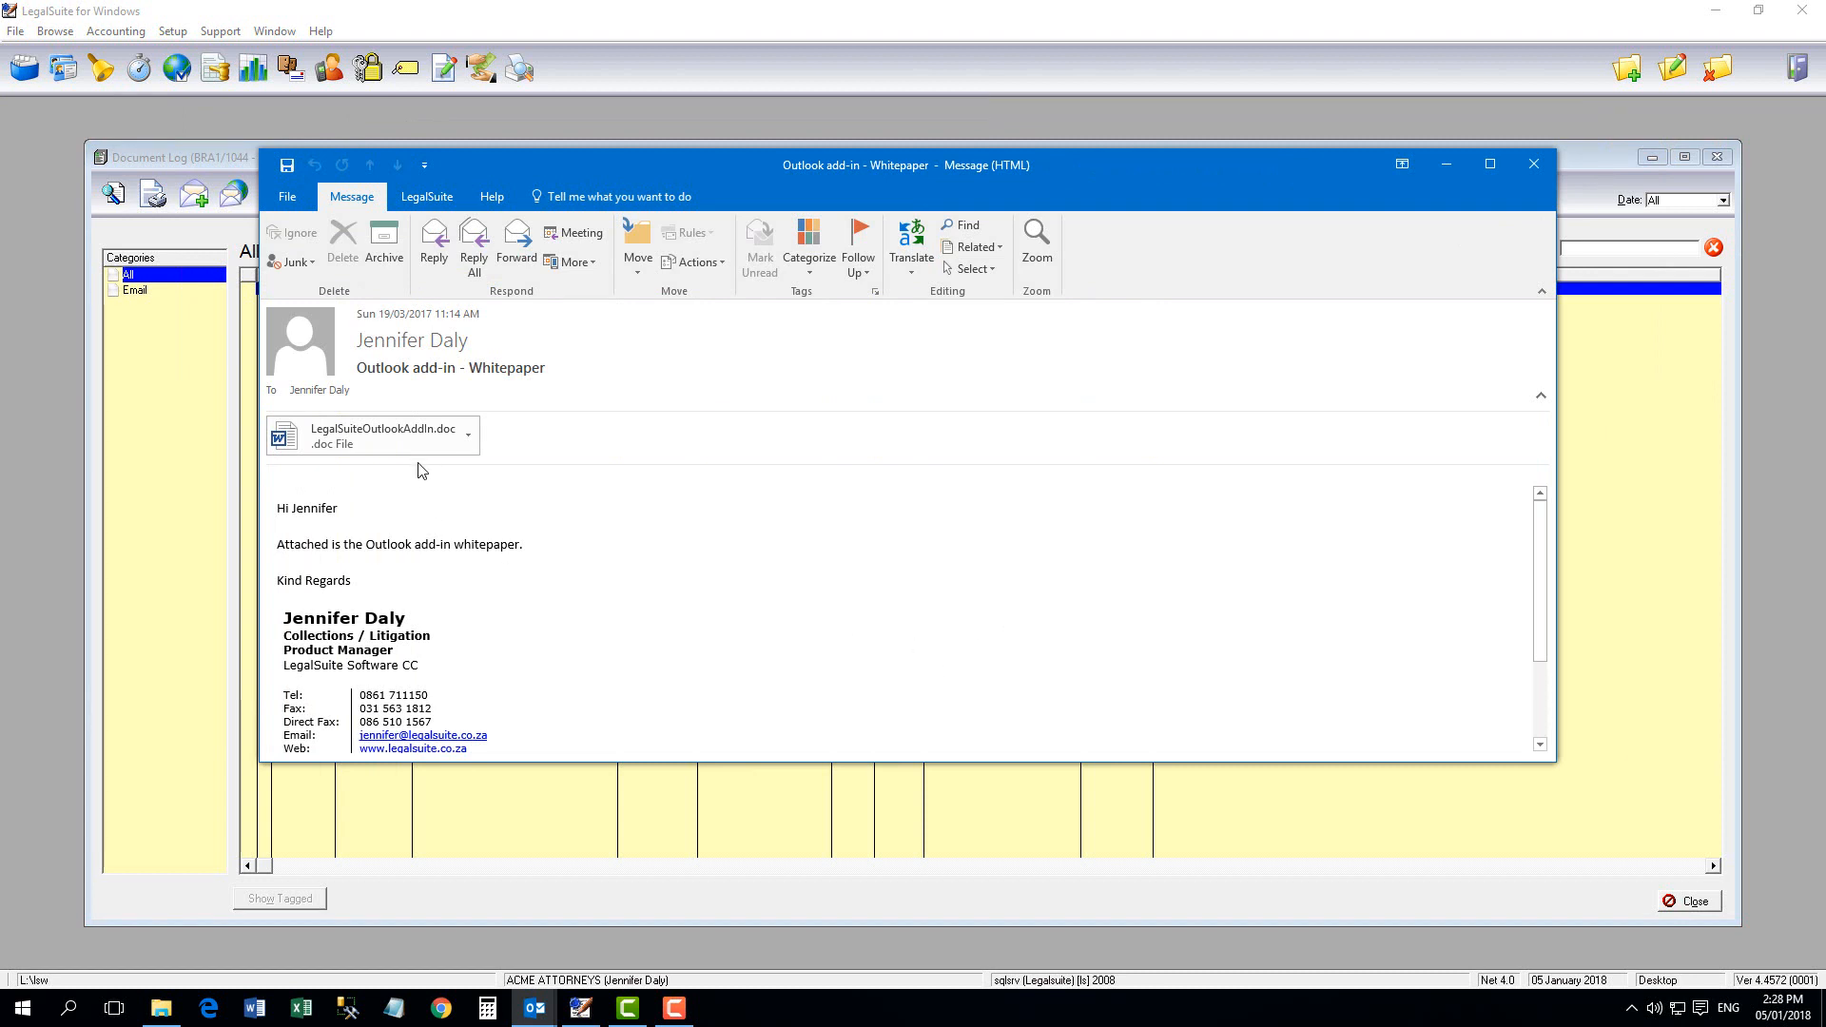
{"action": "left_click", "coordinate": [1541, 166]}
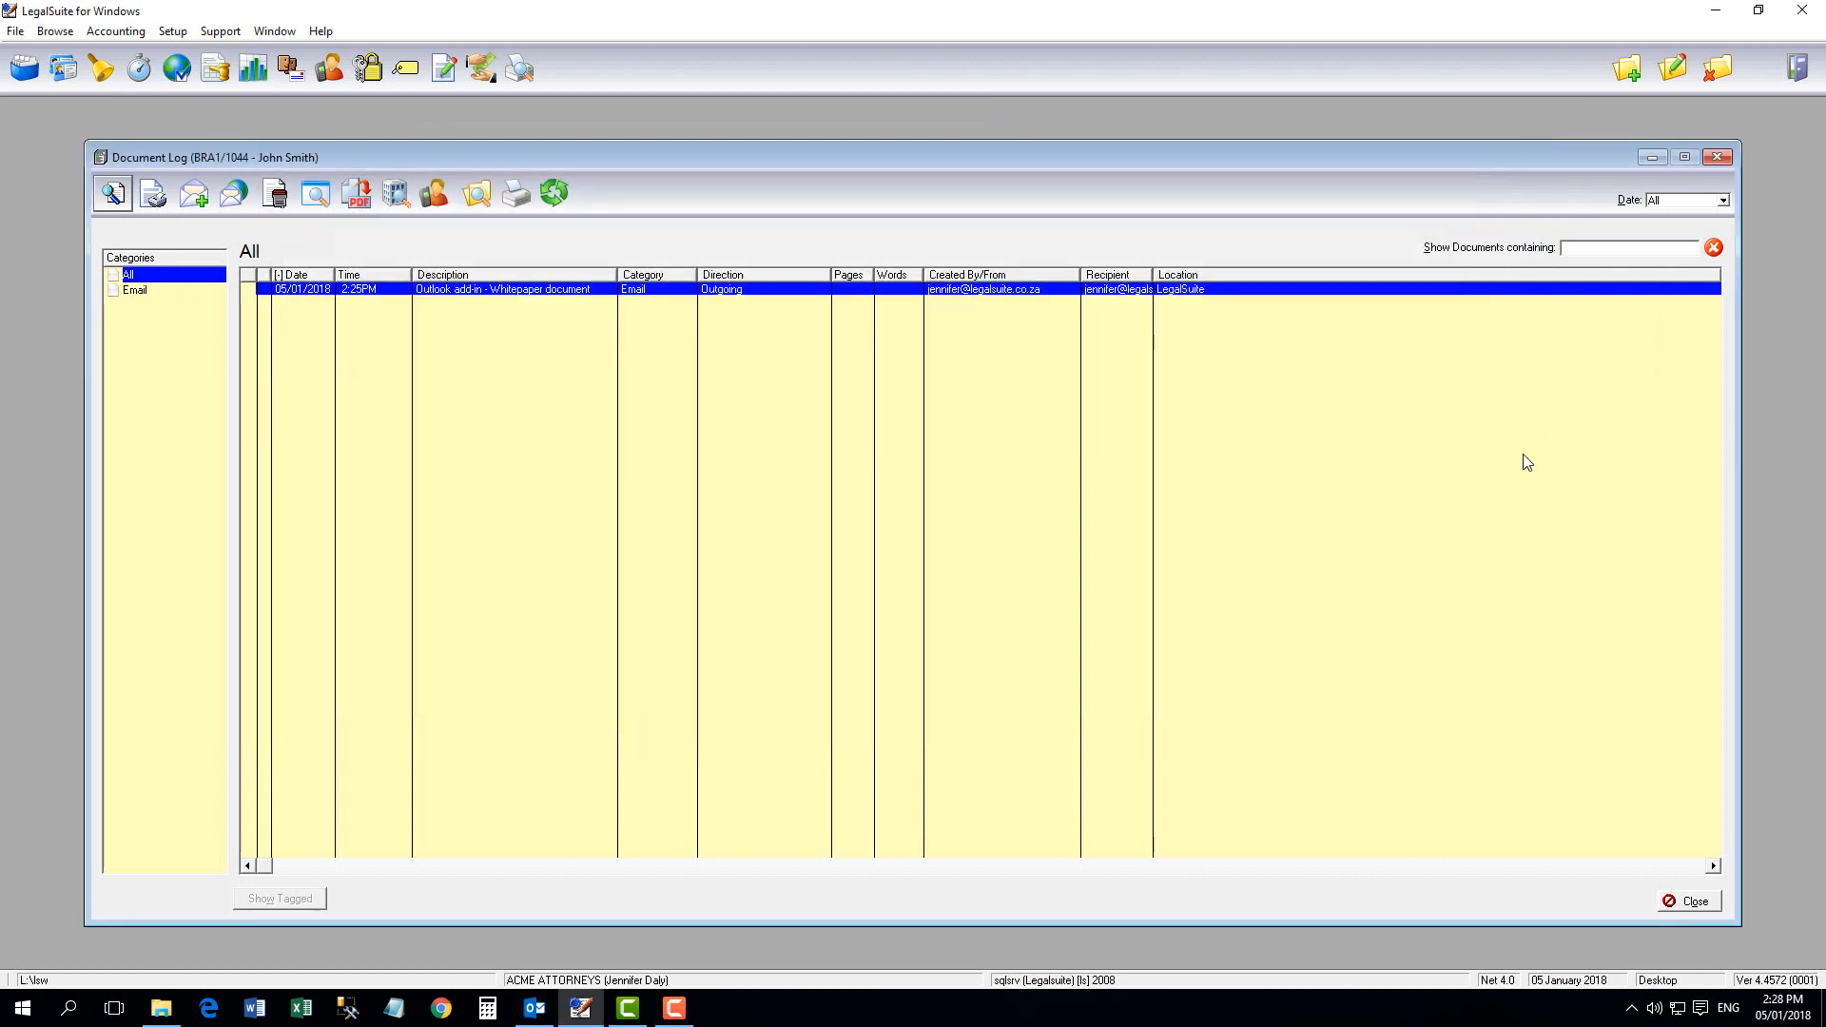
{"action": "left_click", "coordinate": [1681, 910]}
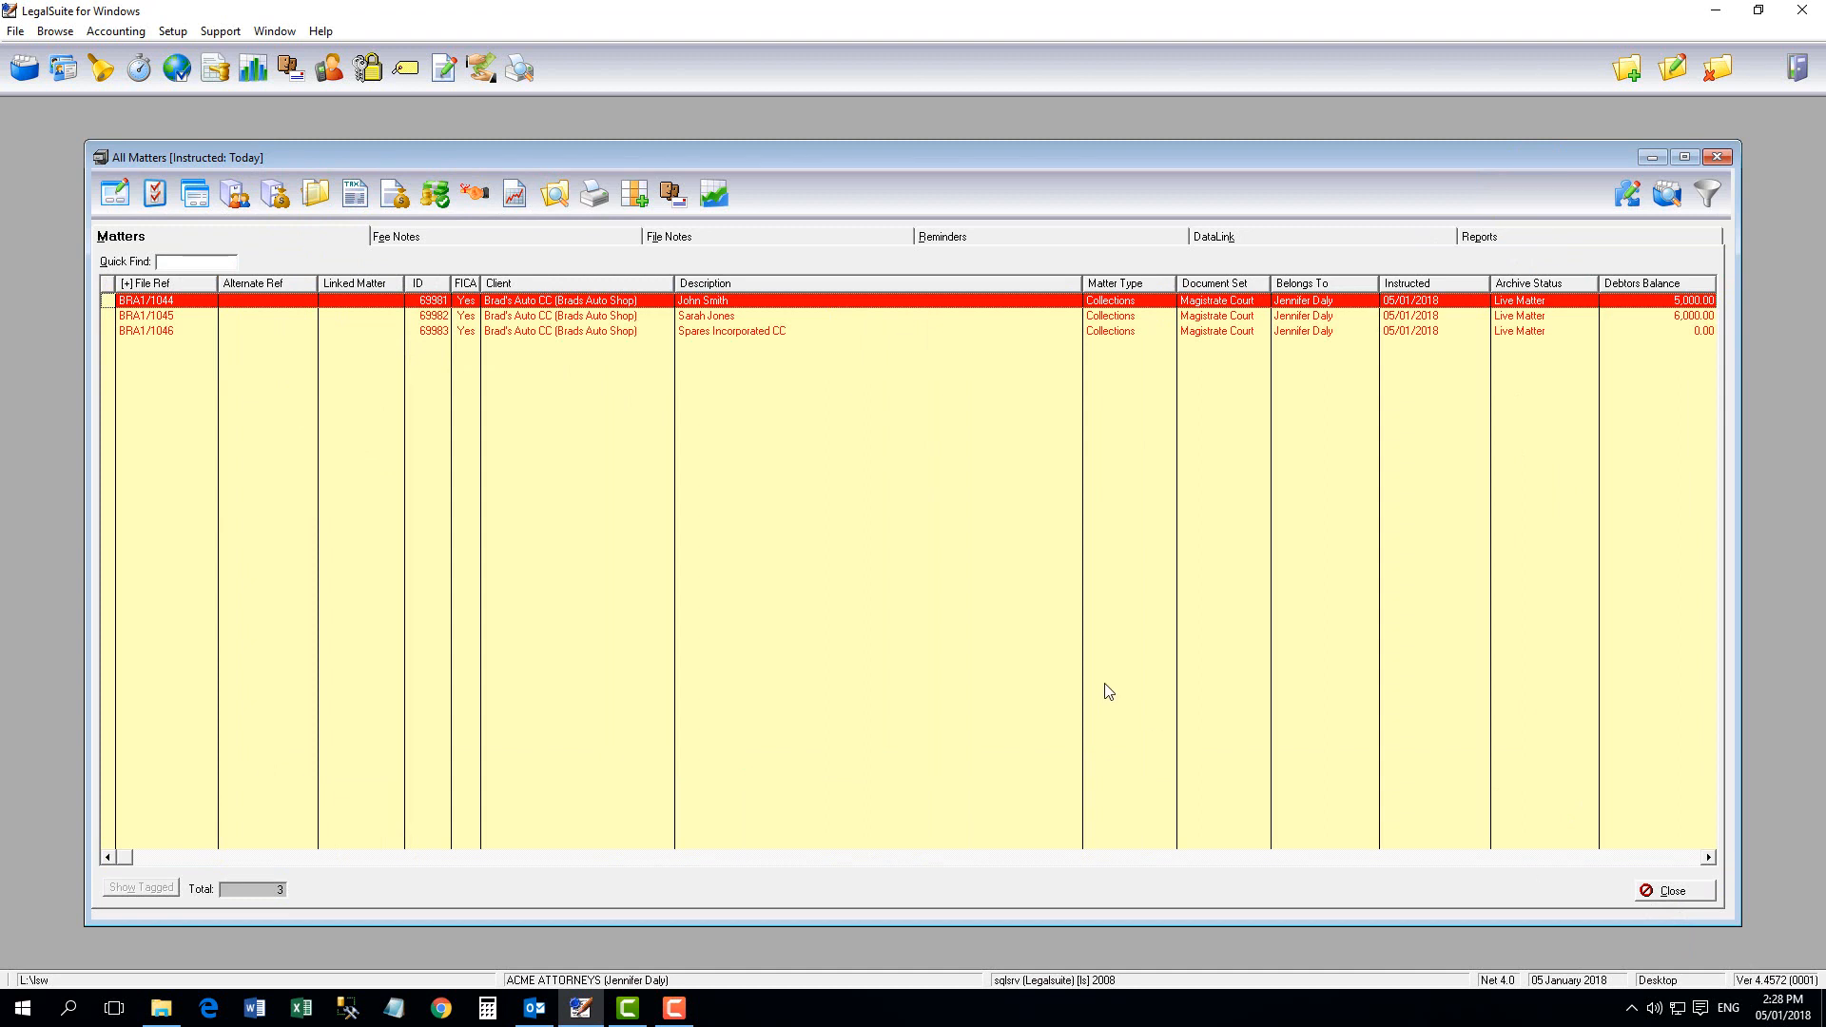
- Switch to Outlook and save the whitepaper email's attachment LegalSuiteOutlookAddIn.doc to matter BRA1/1045 without a file note or reminder
{"action": "left_click", "coordinate": [546, 1001]}
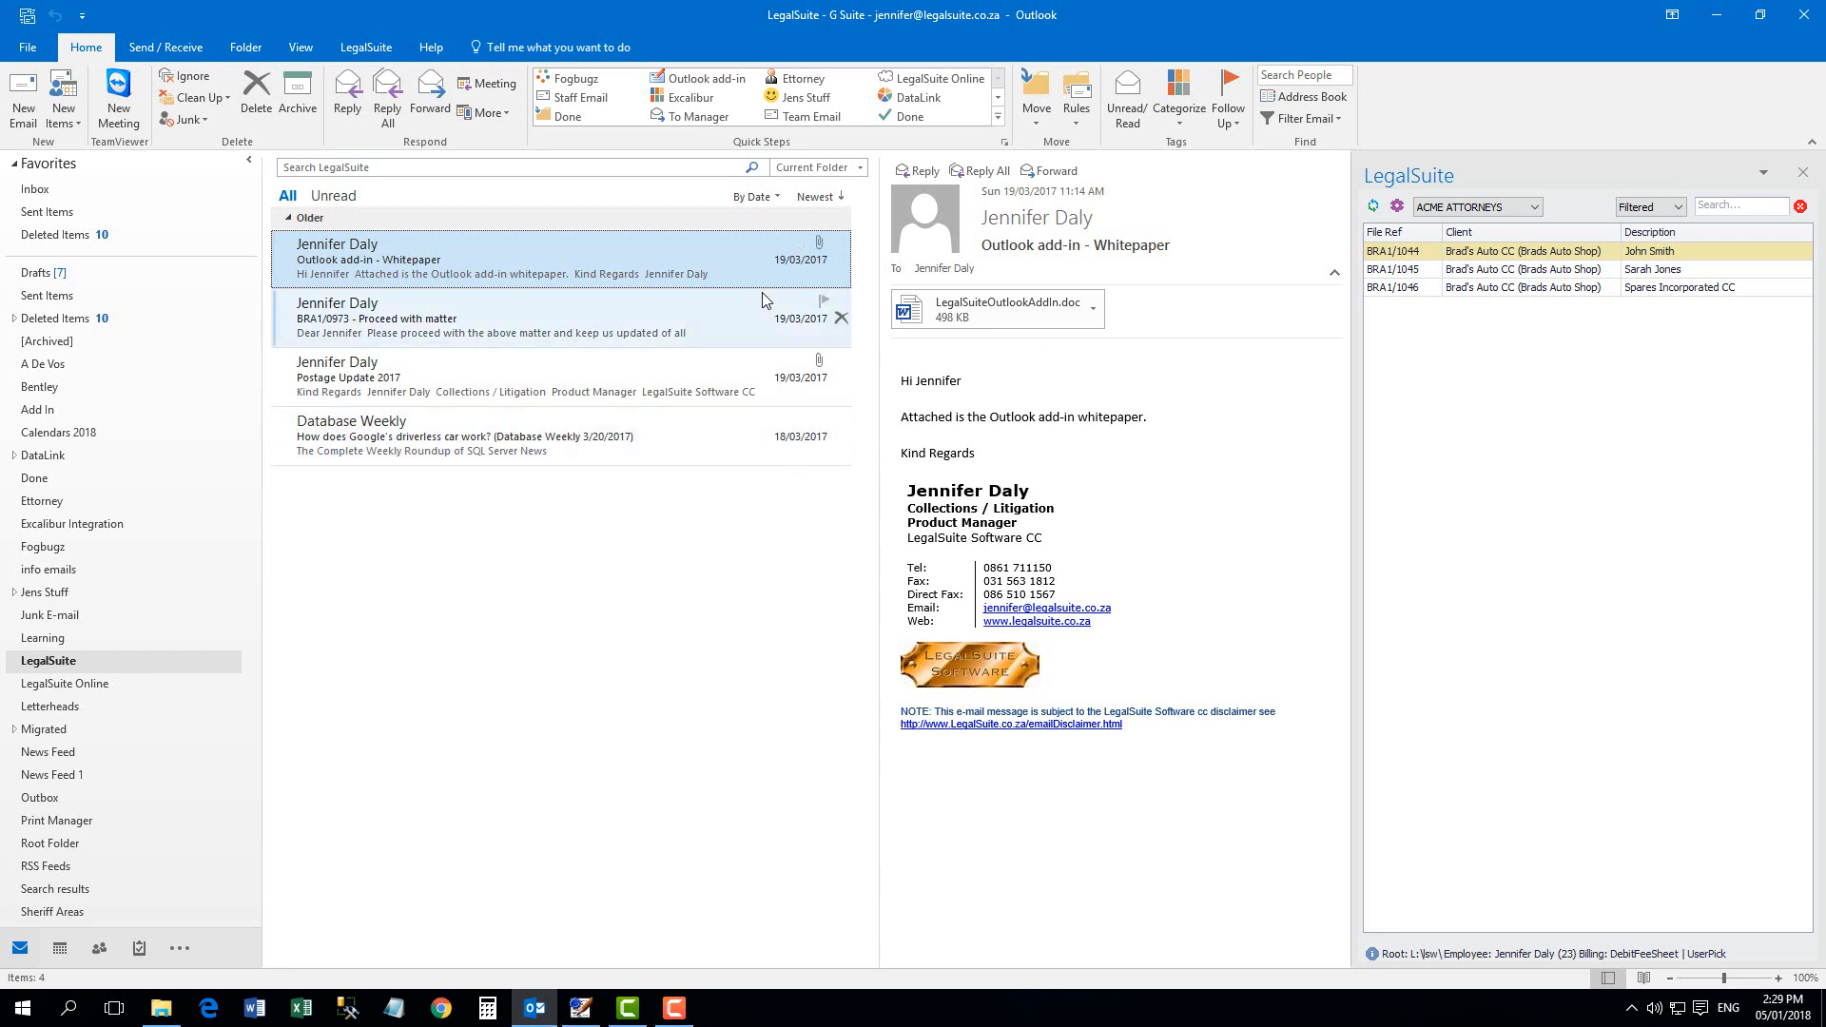
{"action": "left_click", "coordinate": [1030, 322]}
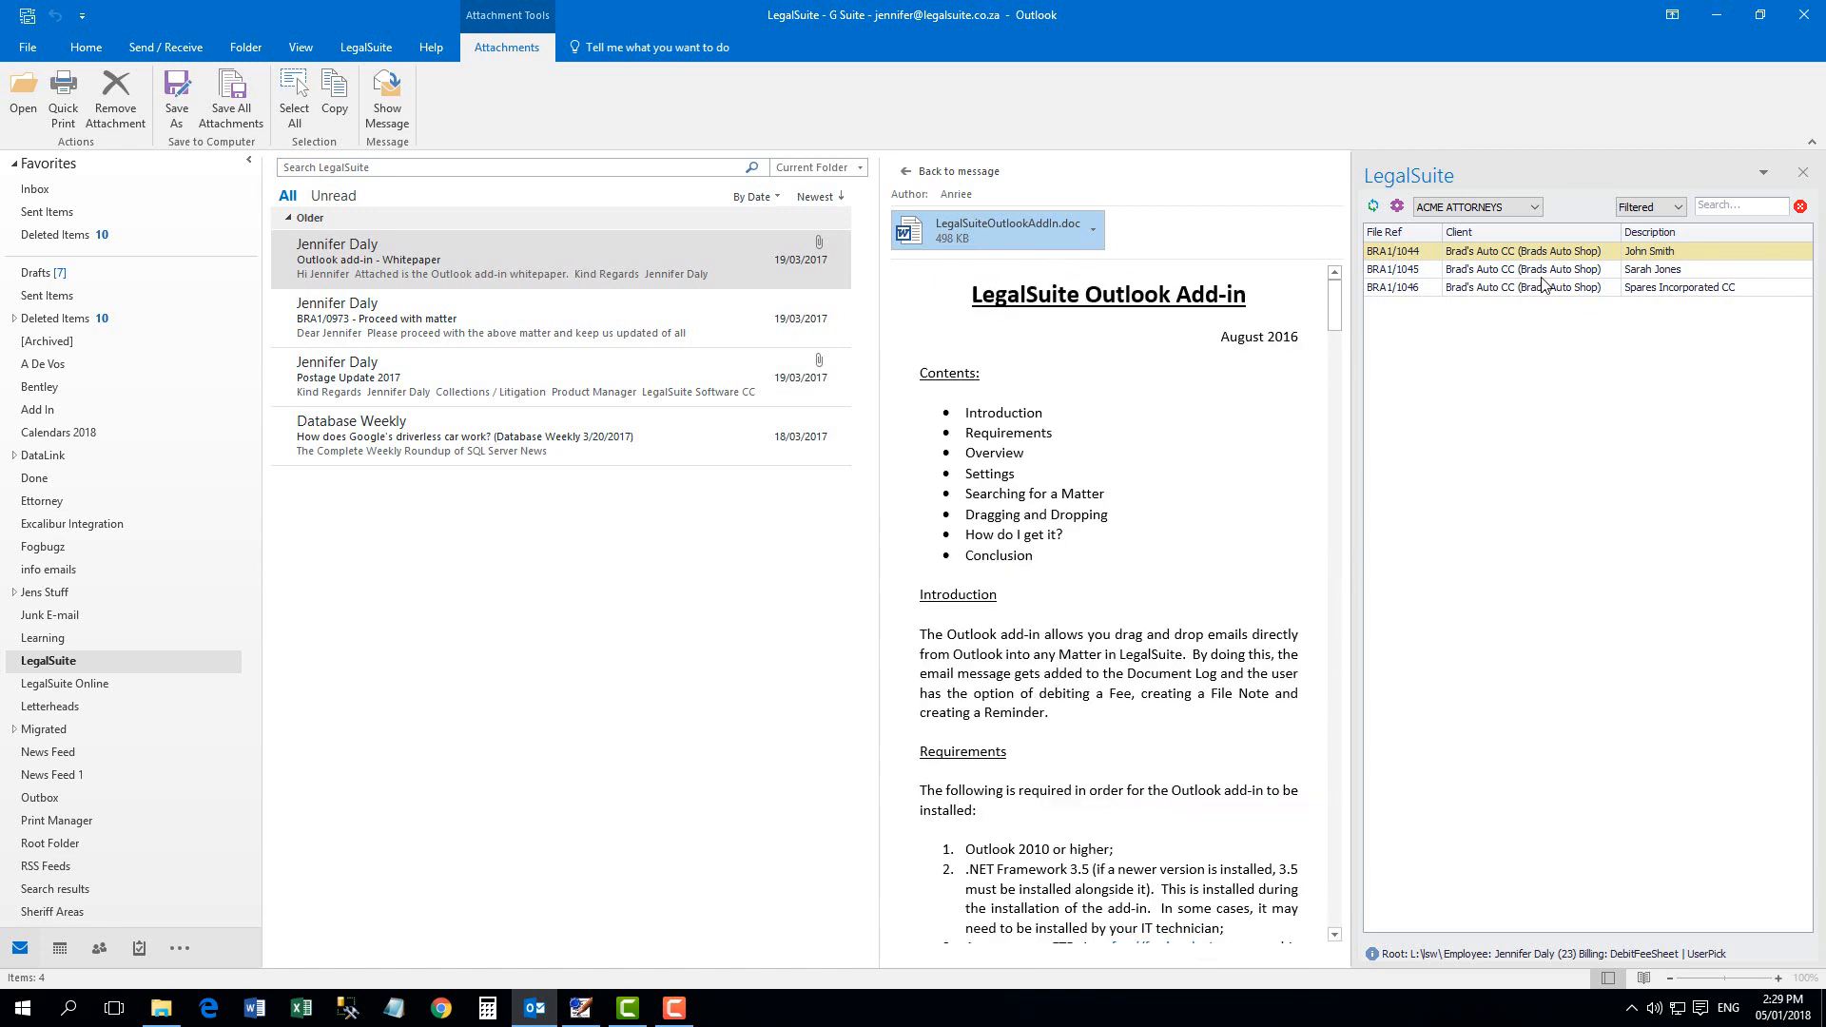
{"action": "left_click_drag", "start_coordinate": [989, 226], "coordinate": [1579, 271]}
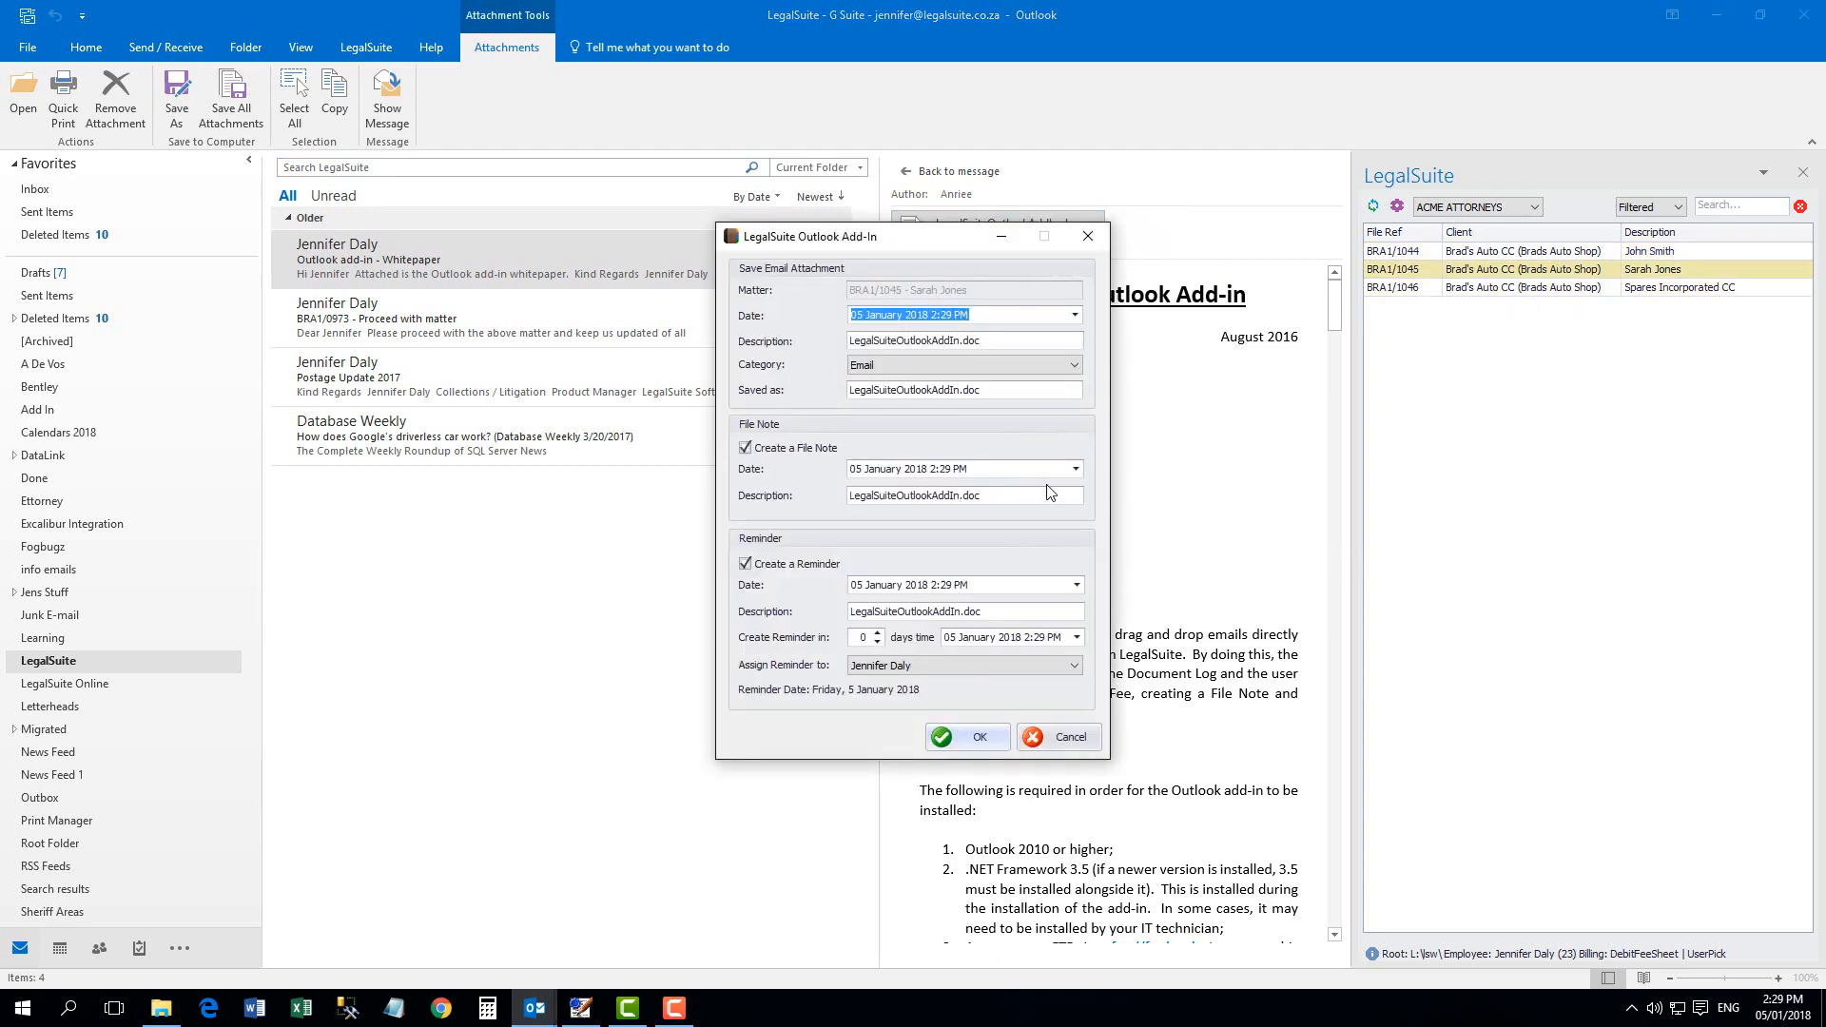
{"action": "key", "text": "Tab"}
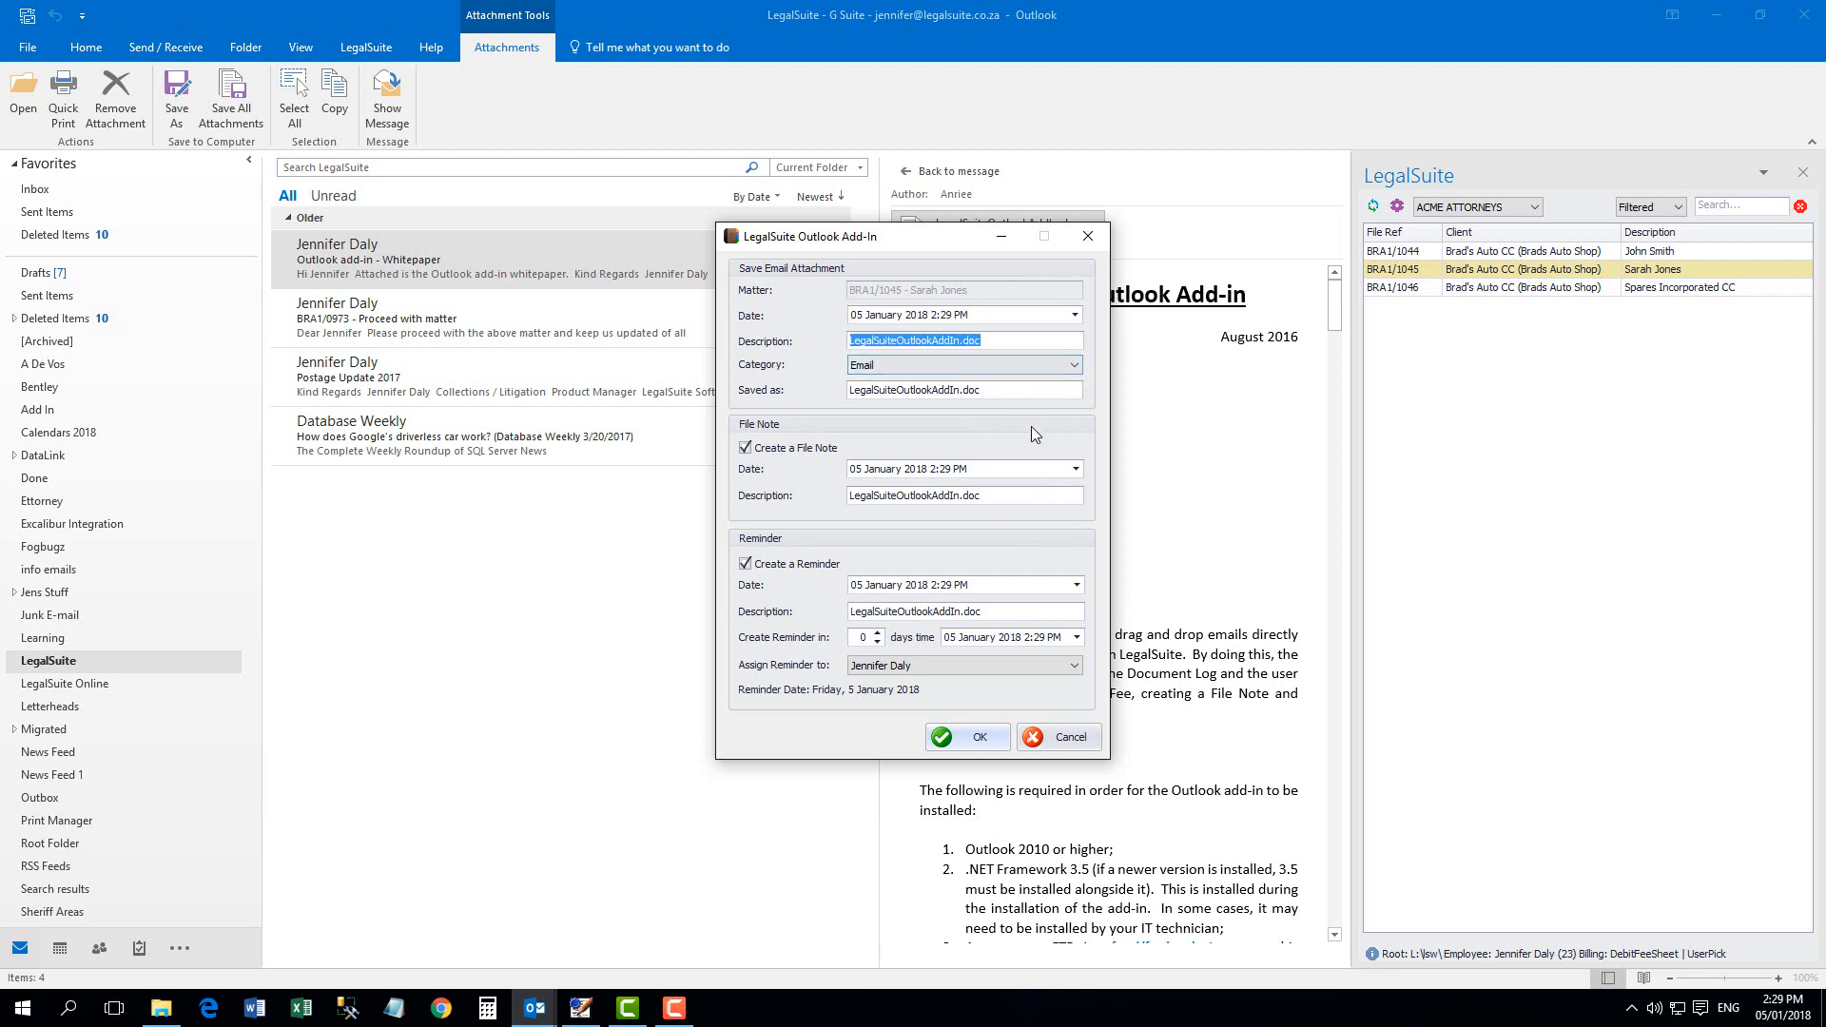
{"action": "left_click", "coordinate": [778, 567]}
{"action": "left_click", "coordinate": [769, 449]}
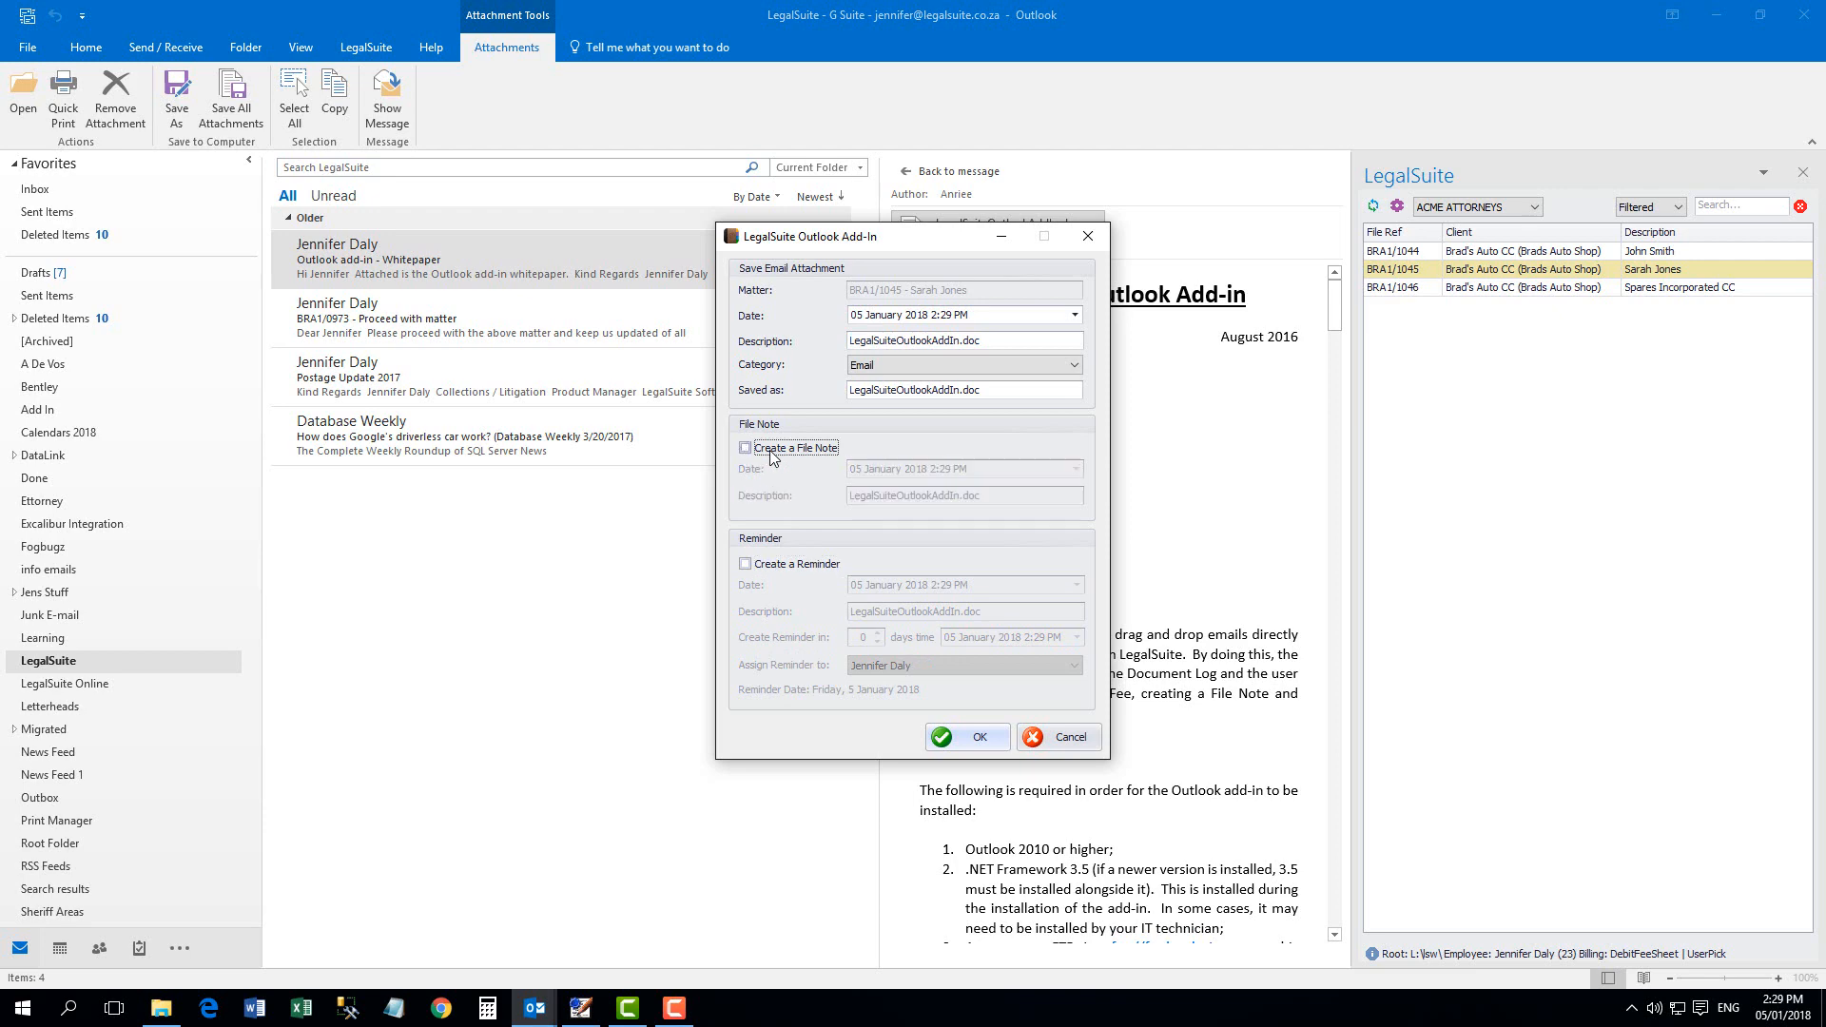
{"action": "left_click", "coordinate": [972, 742]}
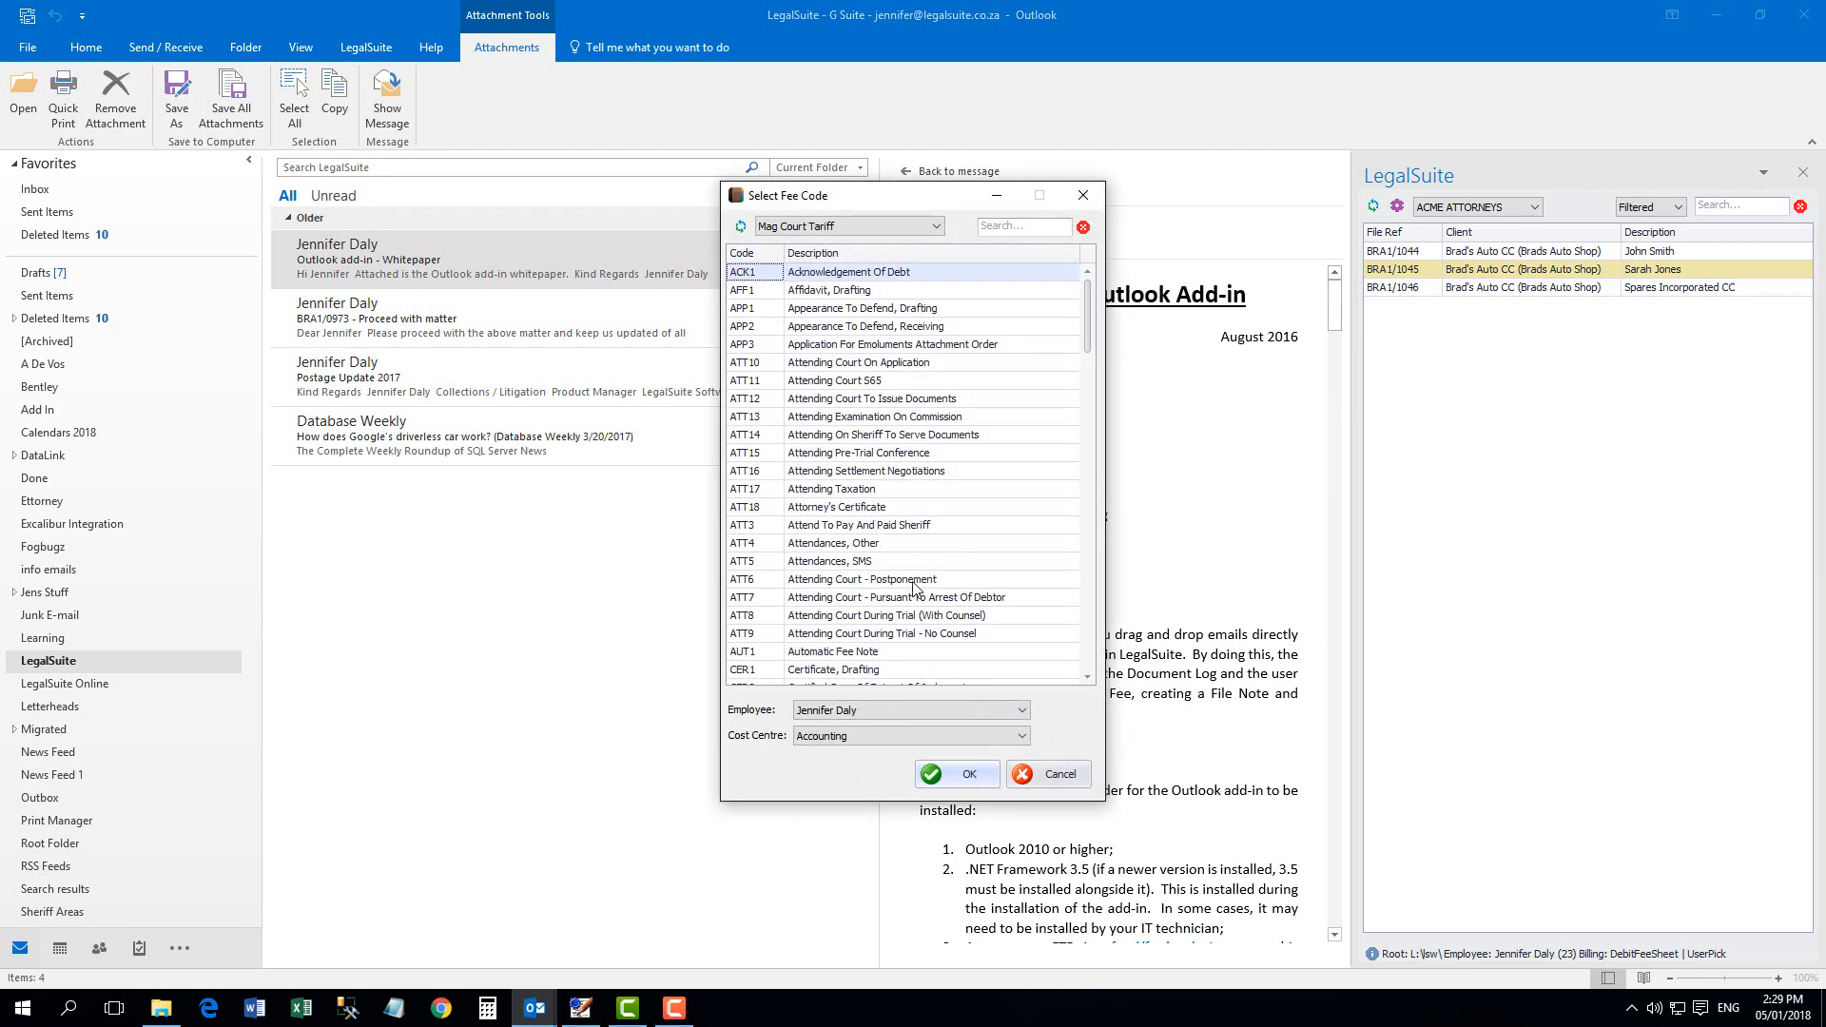
- Bill the attachment under fee code PER3 "Perusing (Per Folio)", specifying "documentation" and 5 folios
{"action": "scroll", "coordinate": [918, 589], "scroll_direction": "down", "scroll_amount": 15}
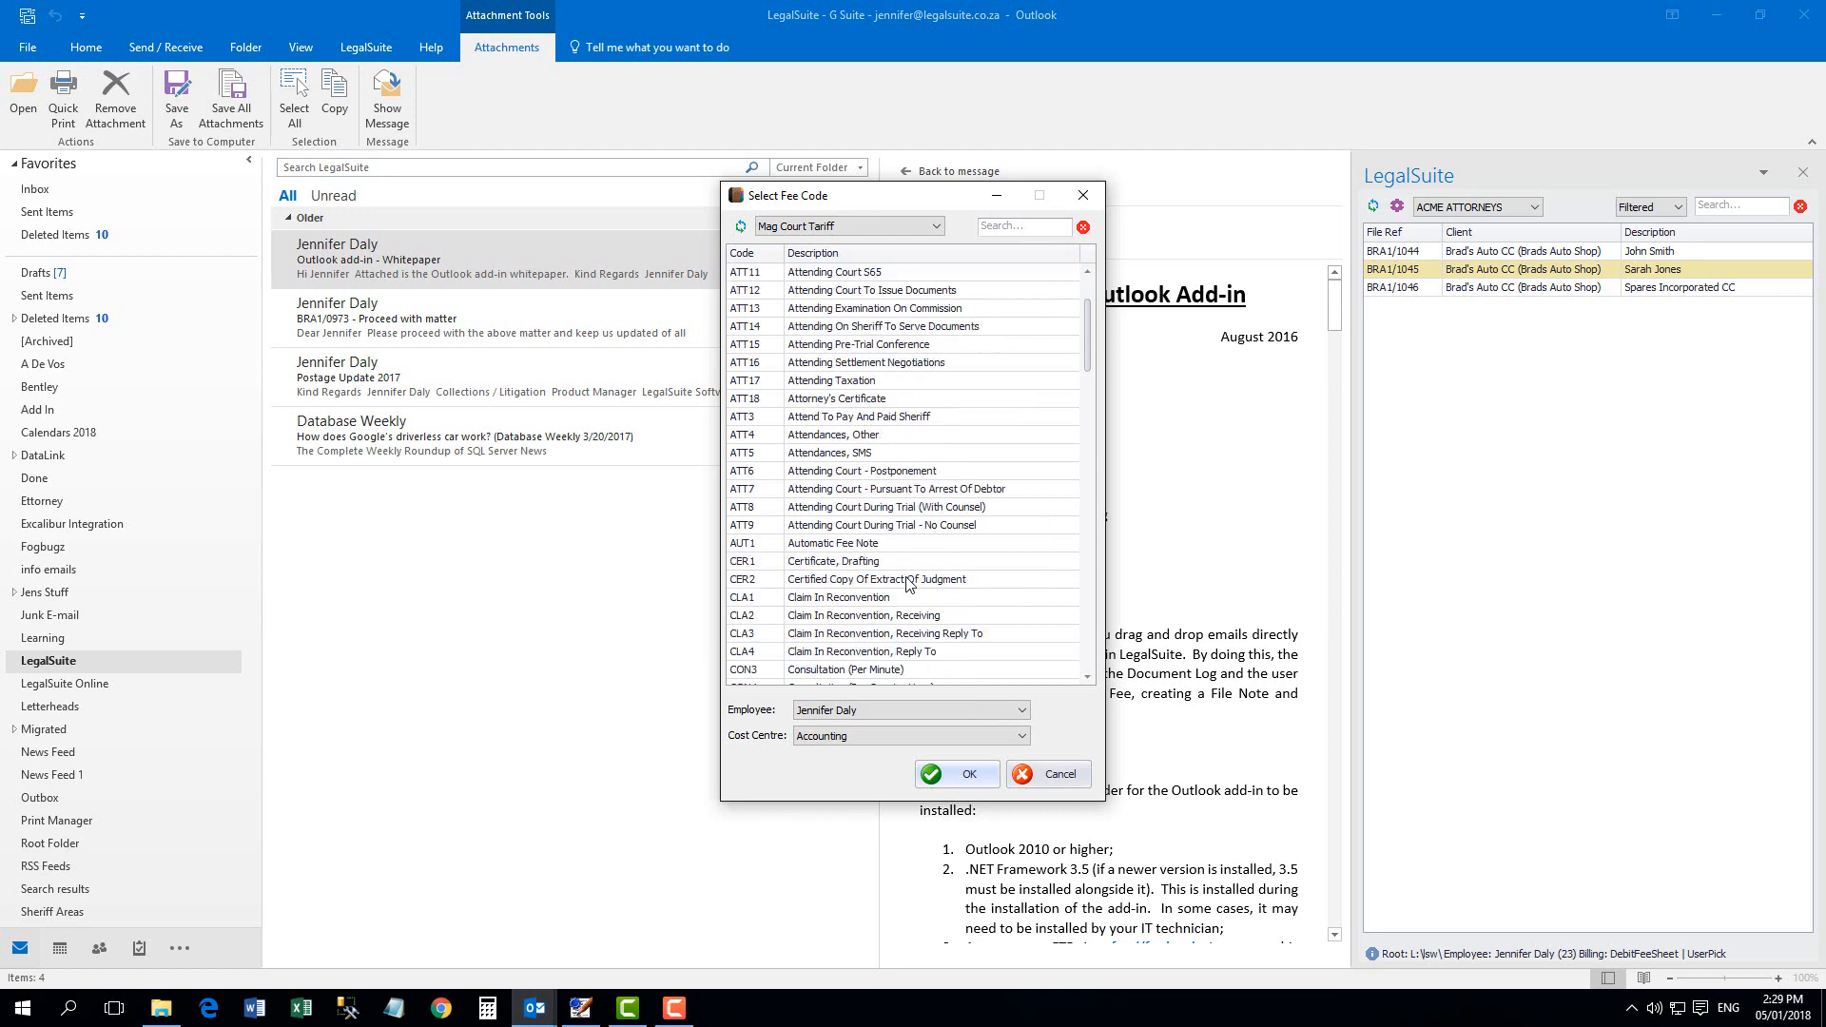
{"action": "scroll", "coordinate": [918, 589], "scroll_direction": "down", "scroll_amount": 5}
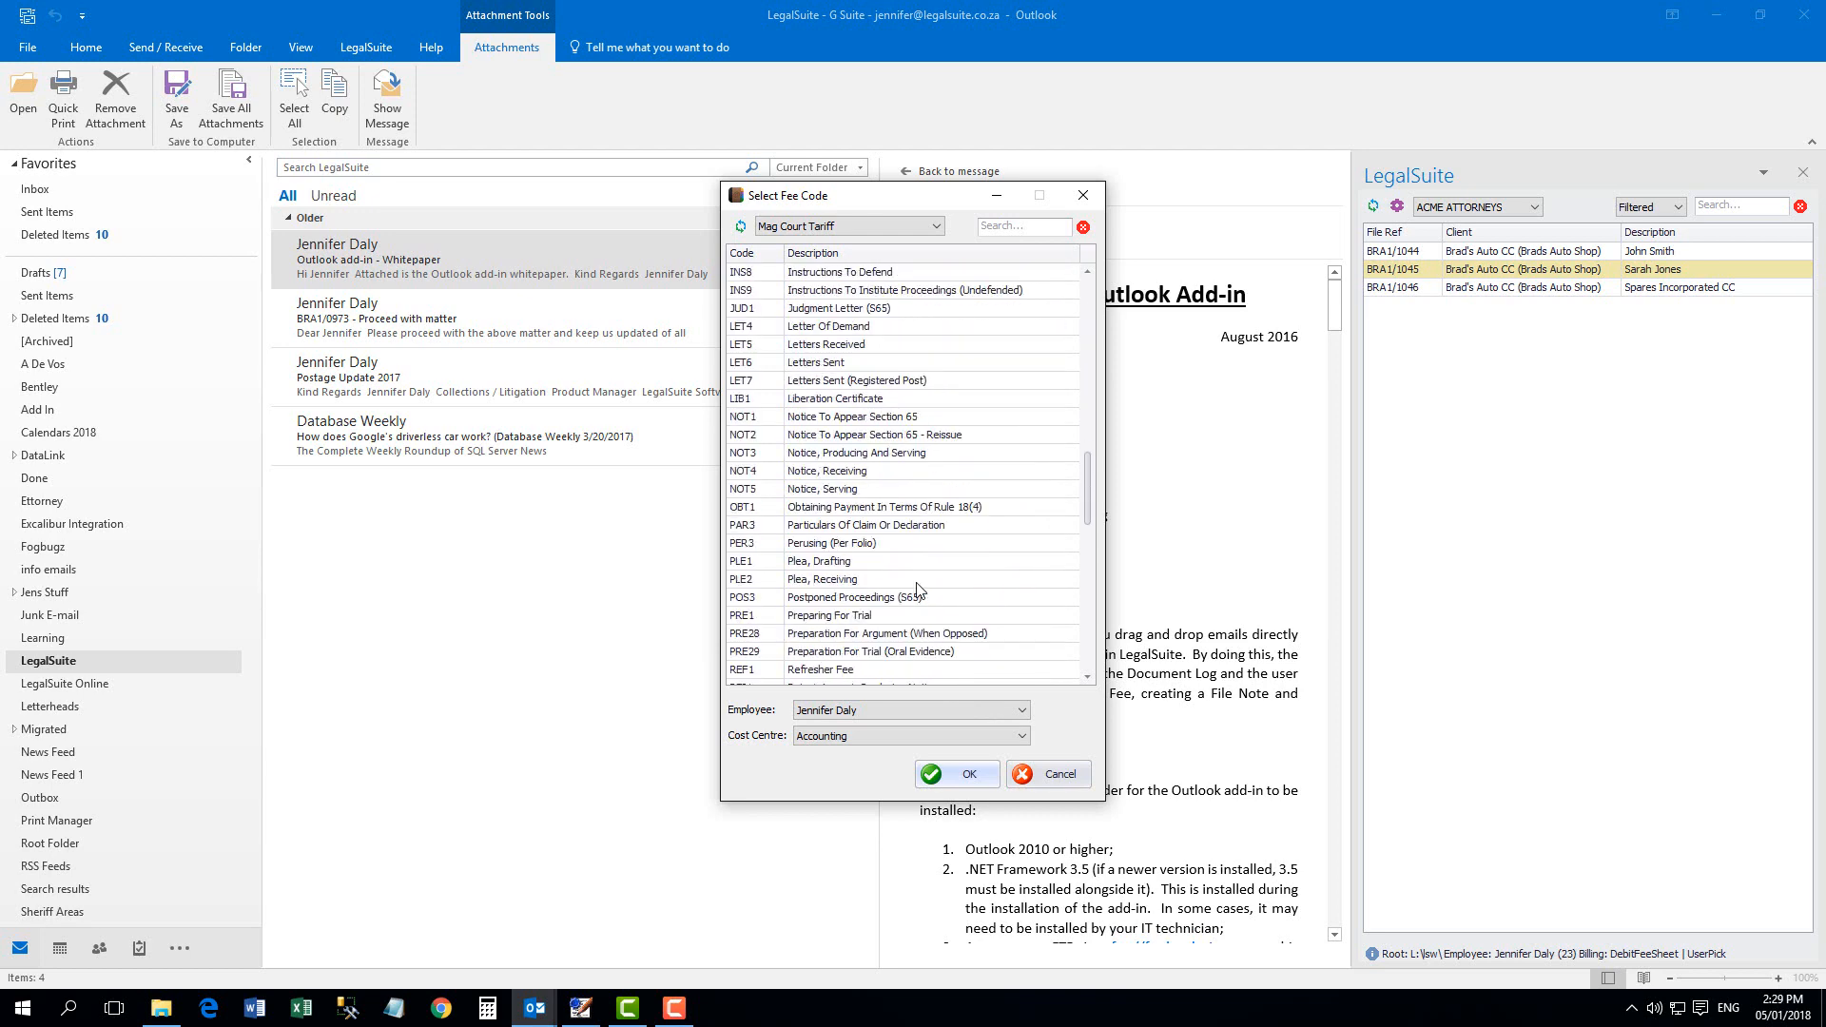
{"action": "left_click", "coordinate": [845, 549]}
{"action": "left_click", "coordinate": [924, 778]}
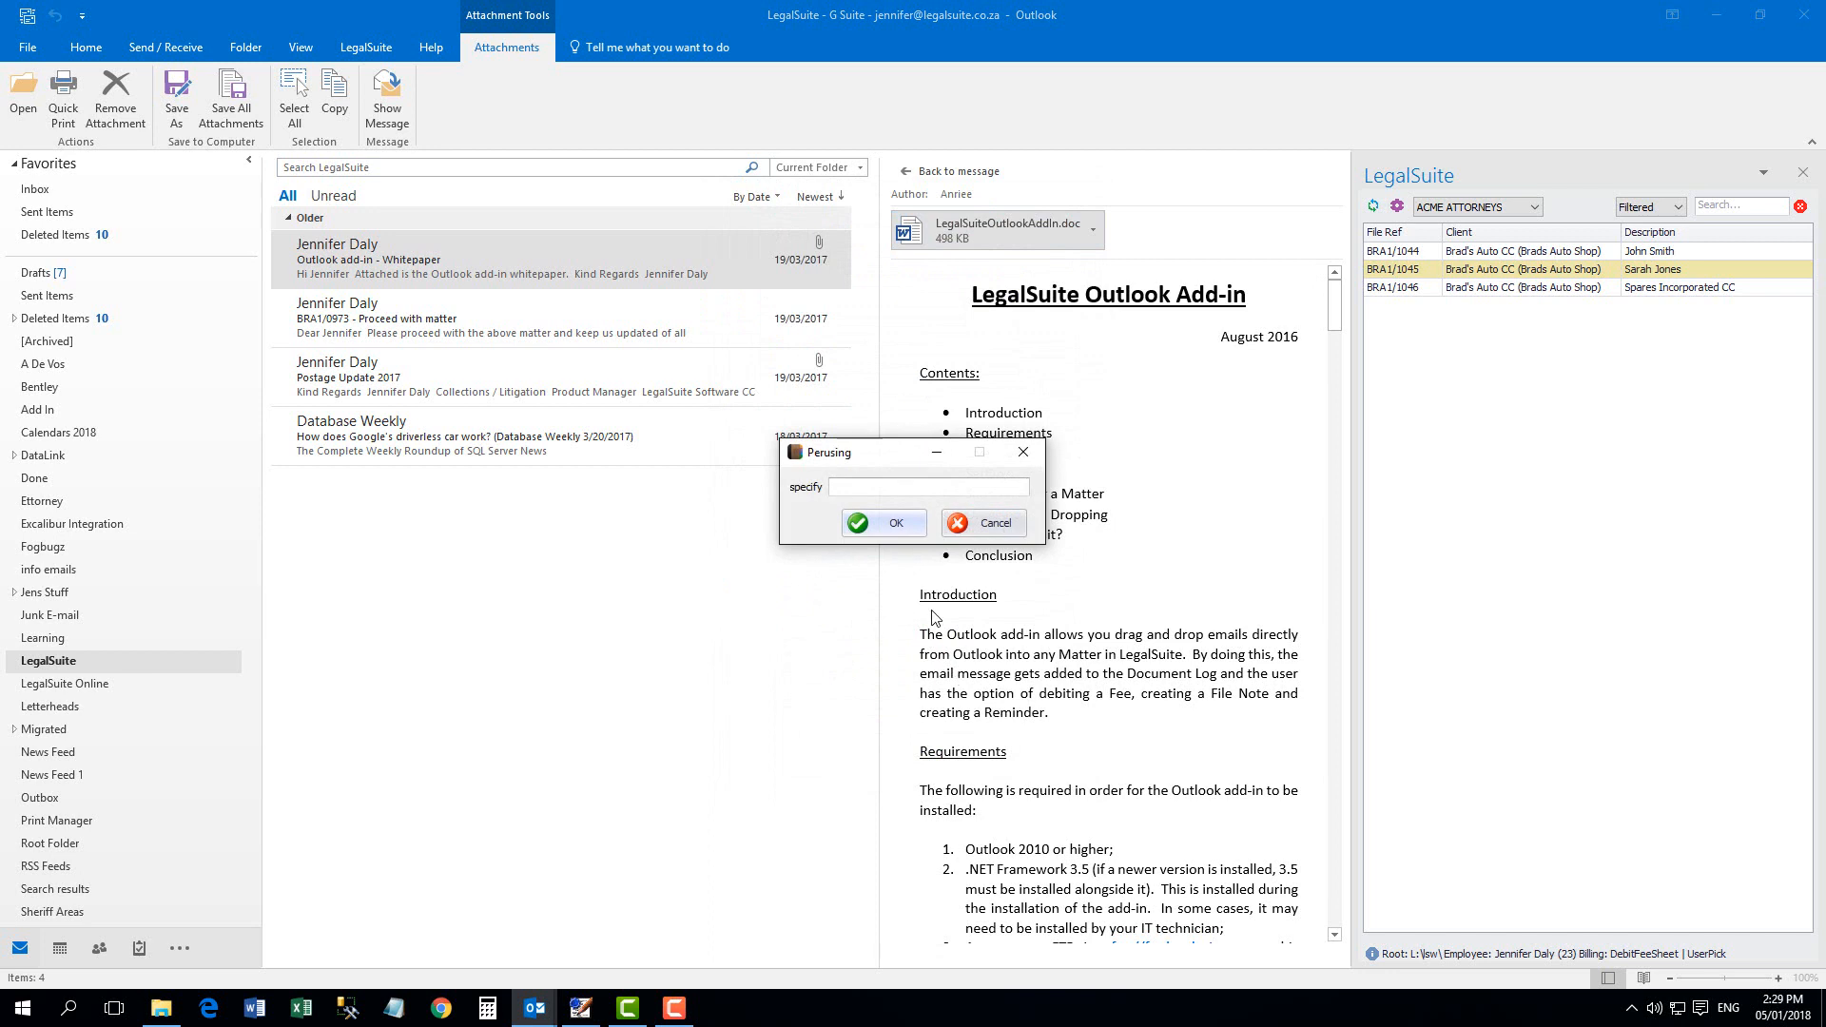
{"action": "type", "text": "documentation"}
{"action": "left_click", "coordinate": [894, 525]}
{"action": "type", "text": "1"}
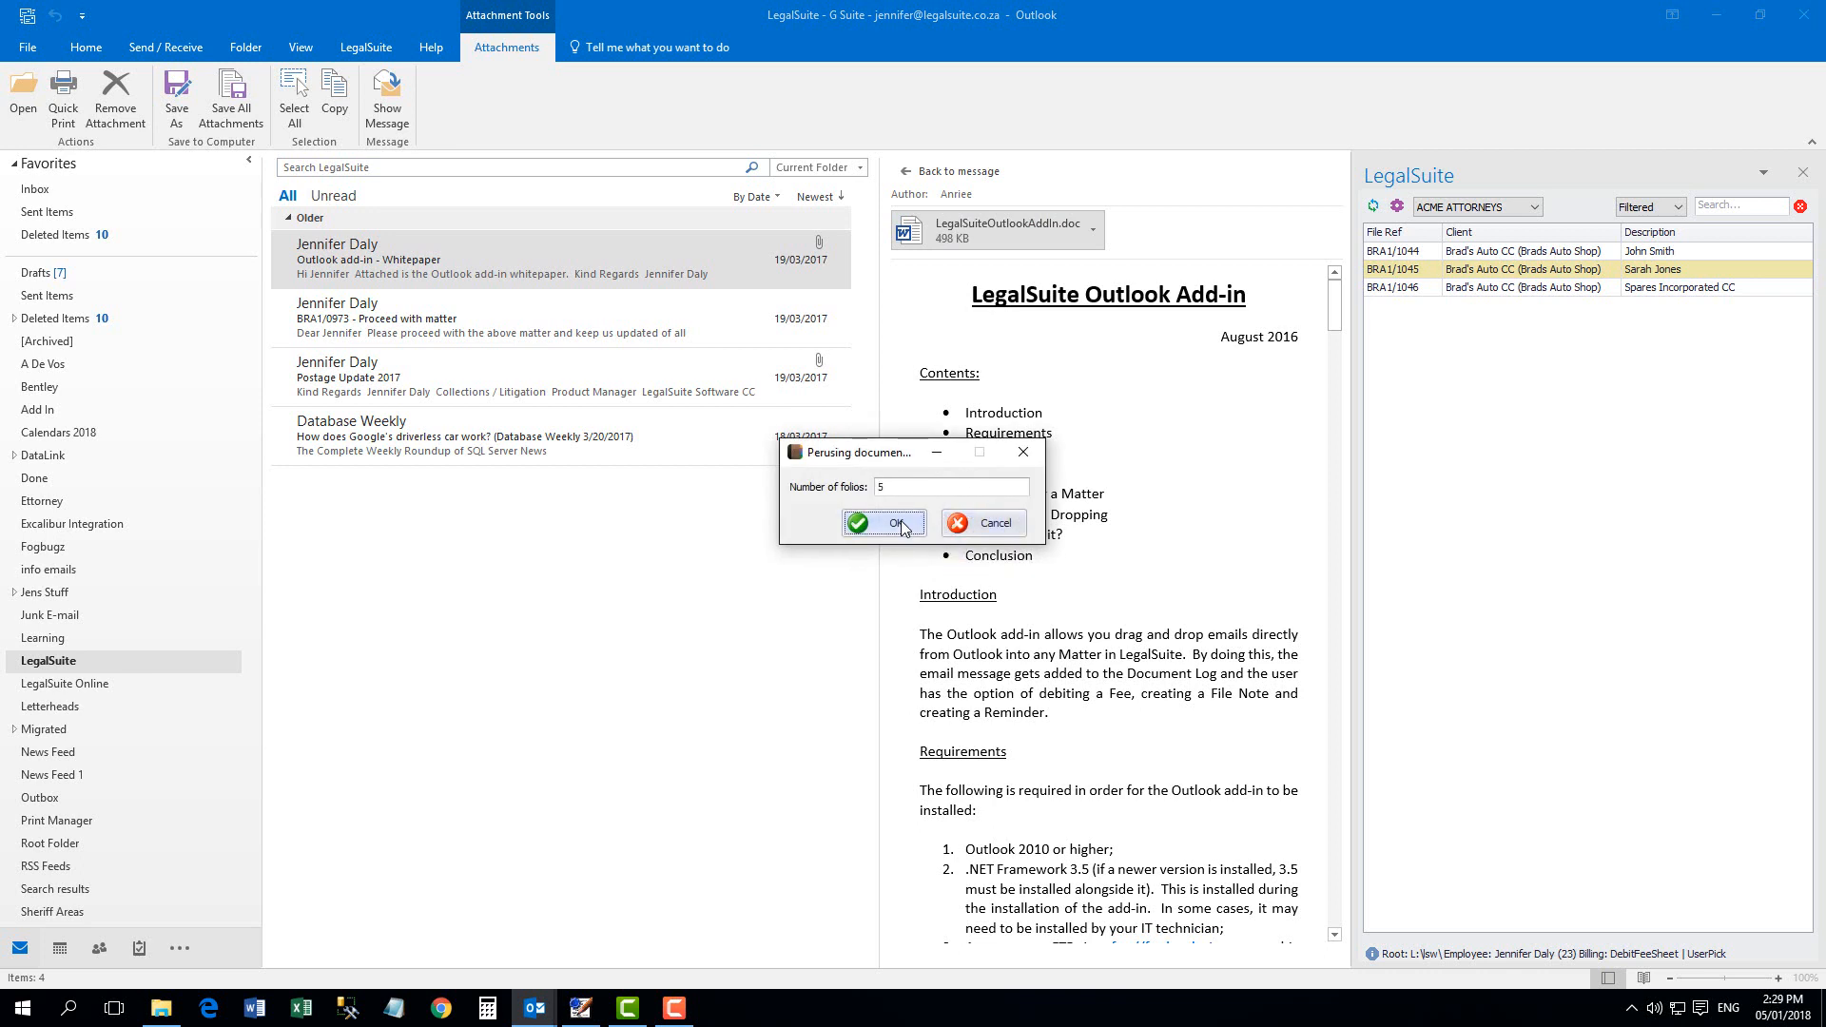
{"action": "left_click", "coordinate": [896, 525]}
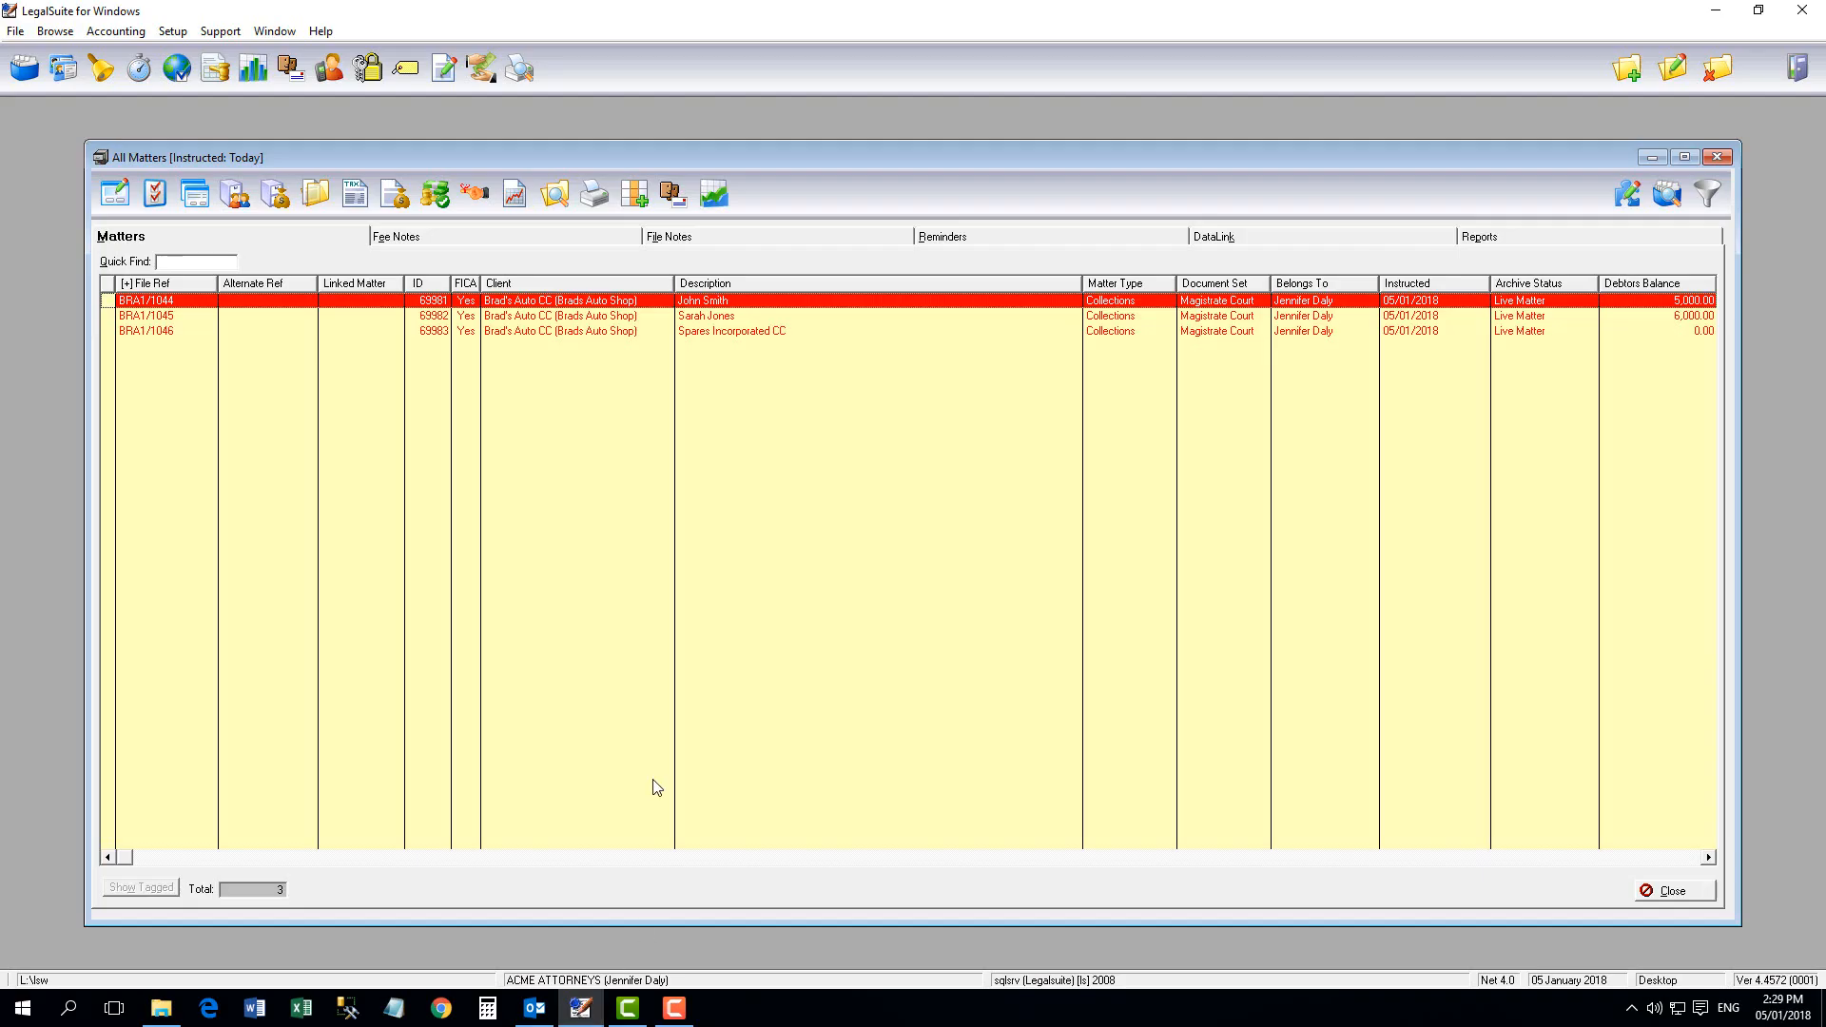
- In LegalSuite, review the fee notes, file notes and reminders of matter BRA1/1045
{"action": "left_click", "coordinate": [203, 320]}
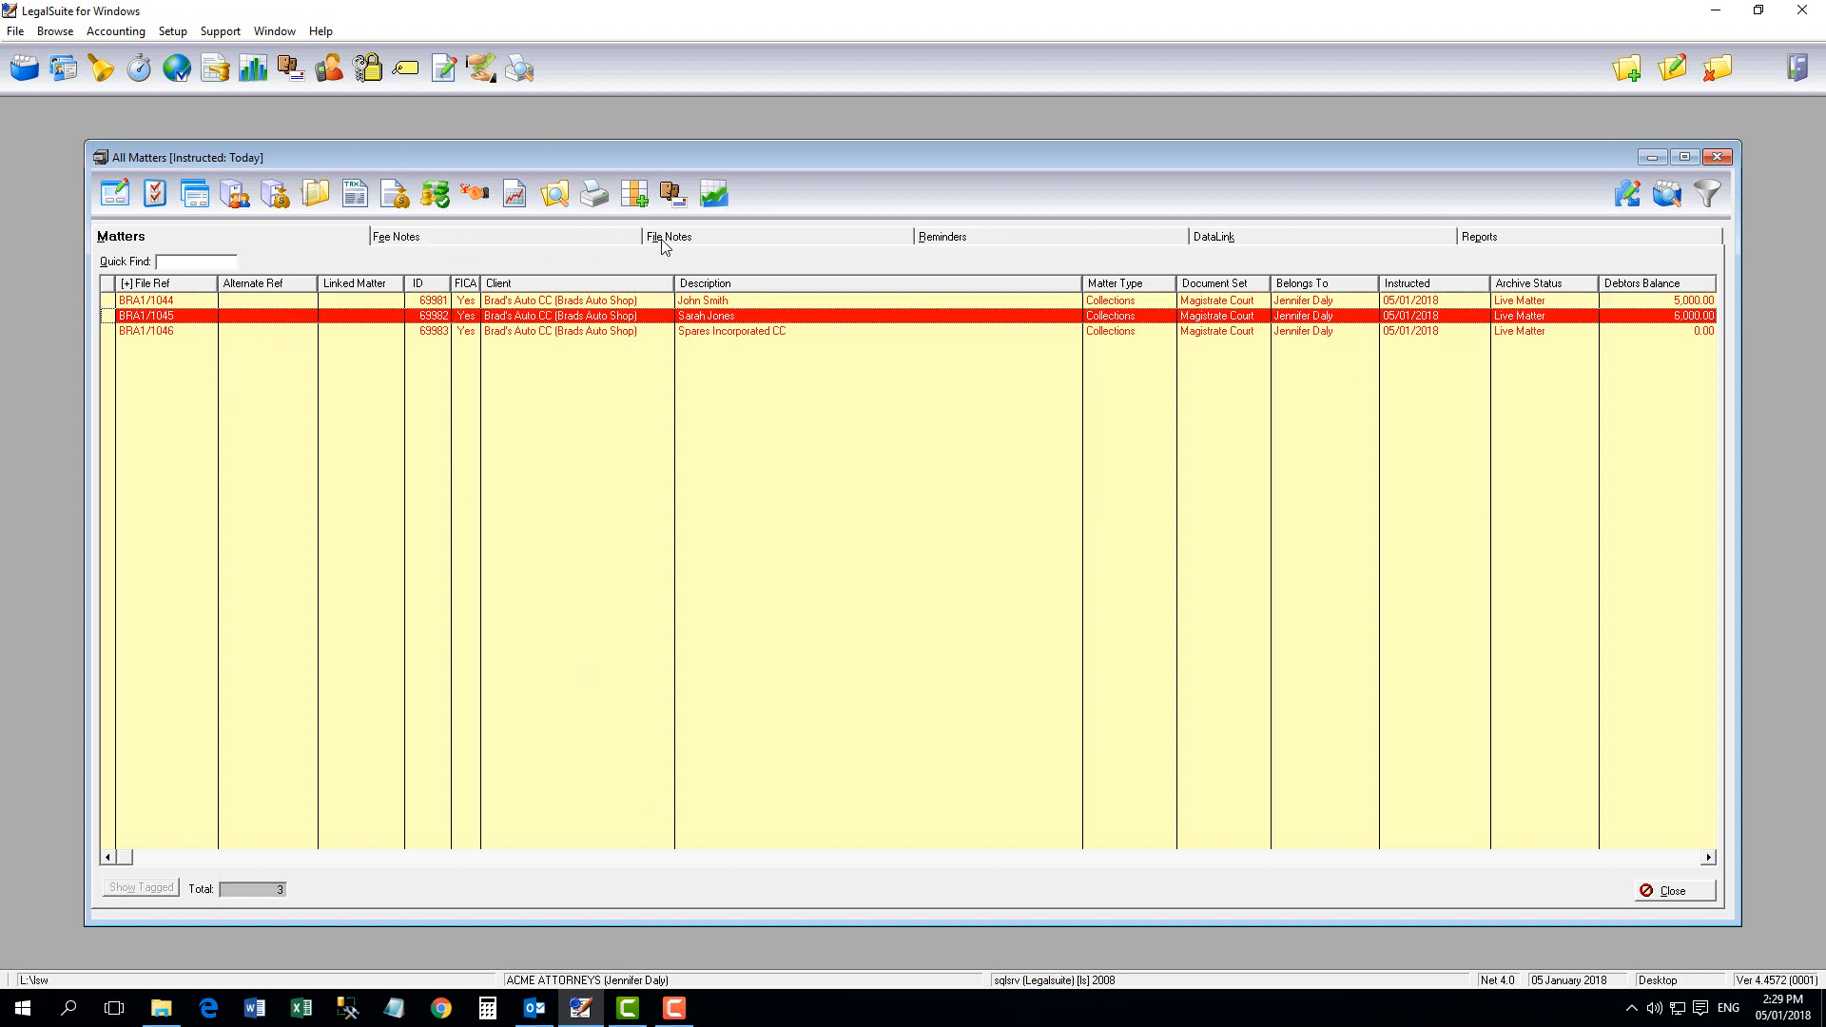
{"action": "left_click", "coordinate": [514, 237]}
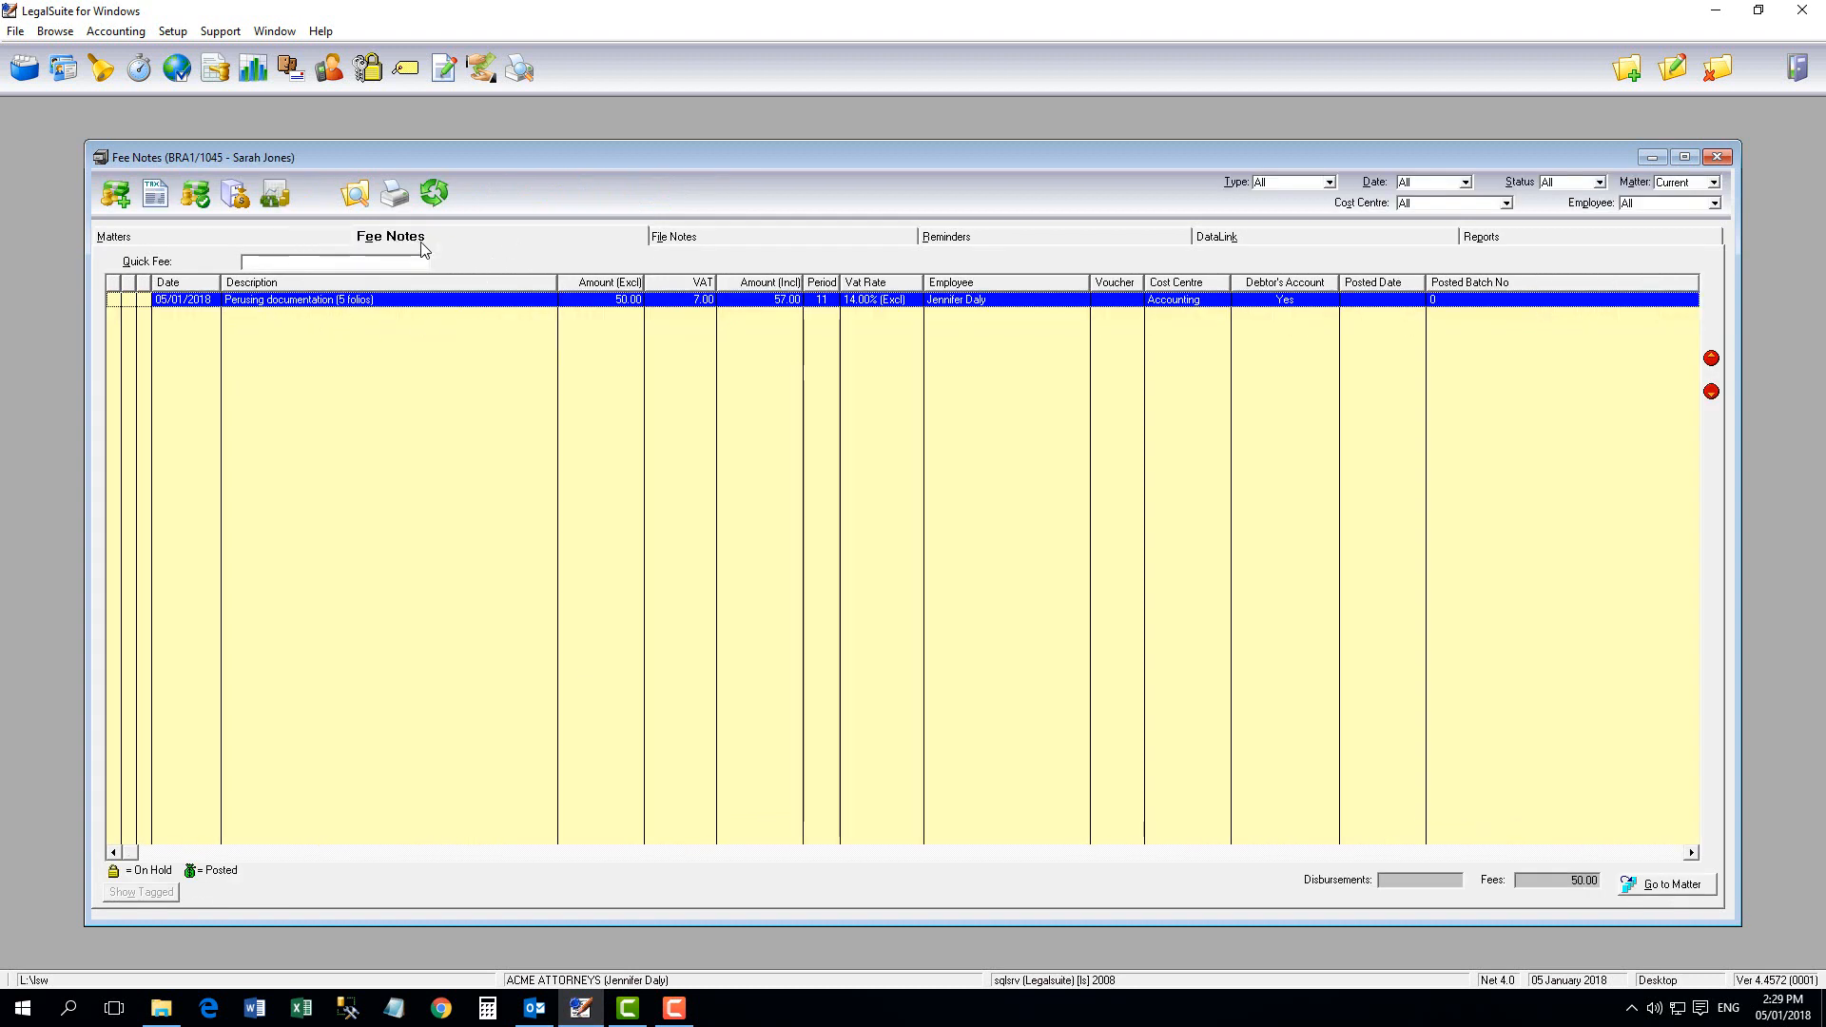
{"action": "left_click", "coordinate": [686, 245]}
{"action": "left_click", "coordinate": [1020, 240]}
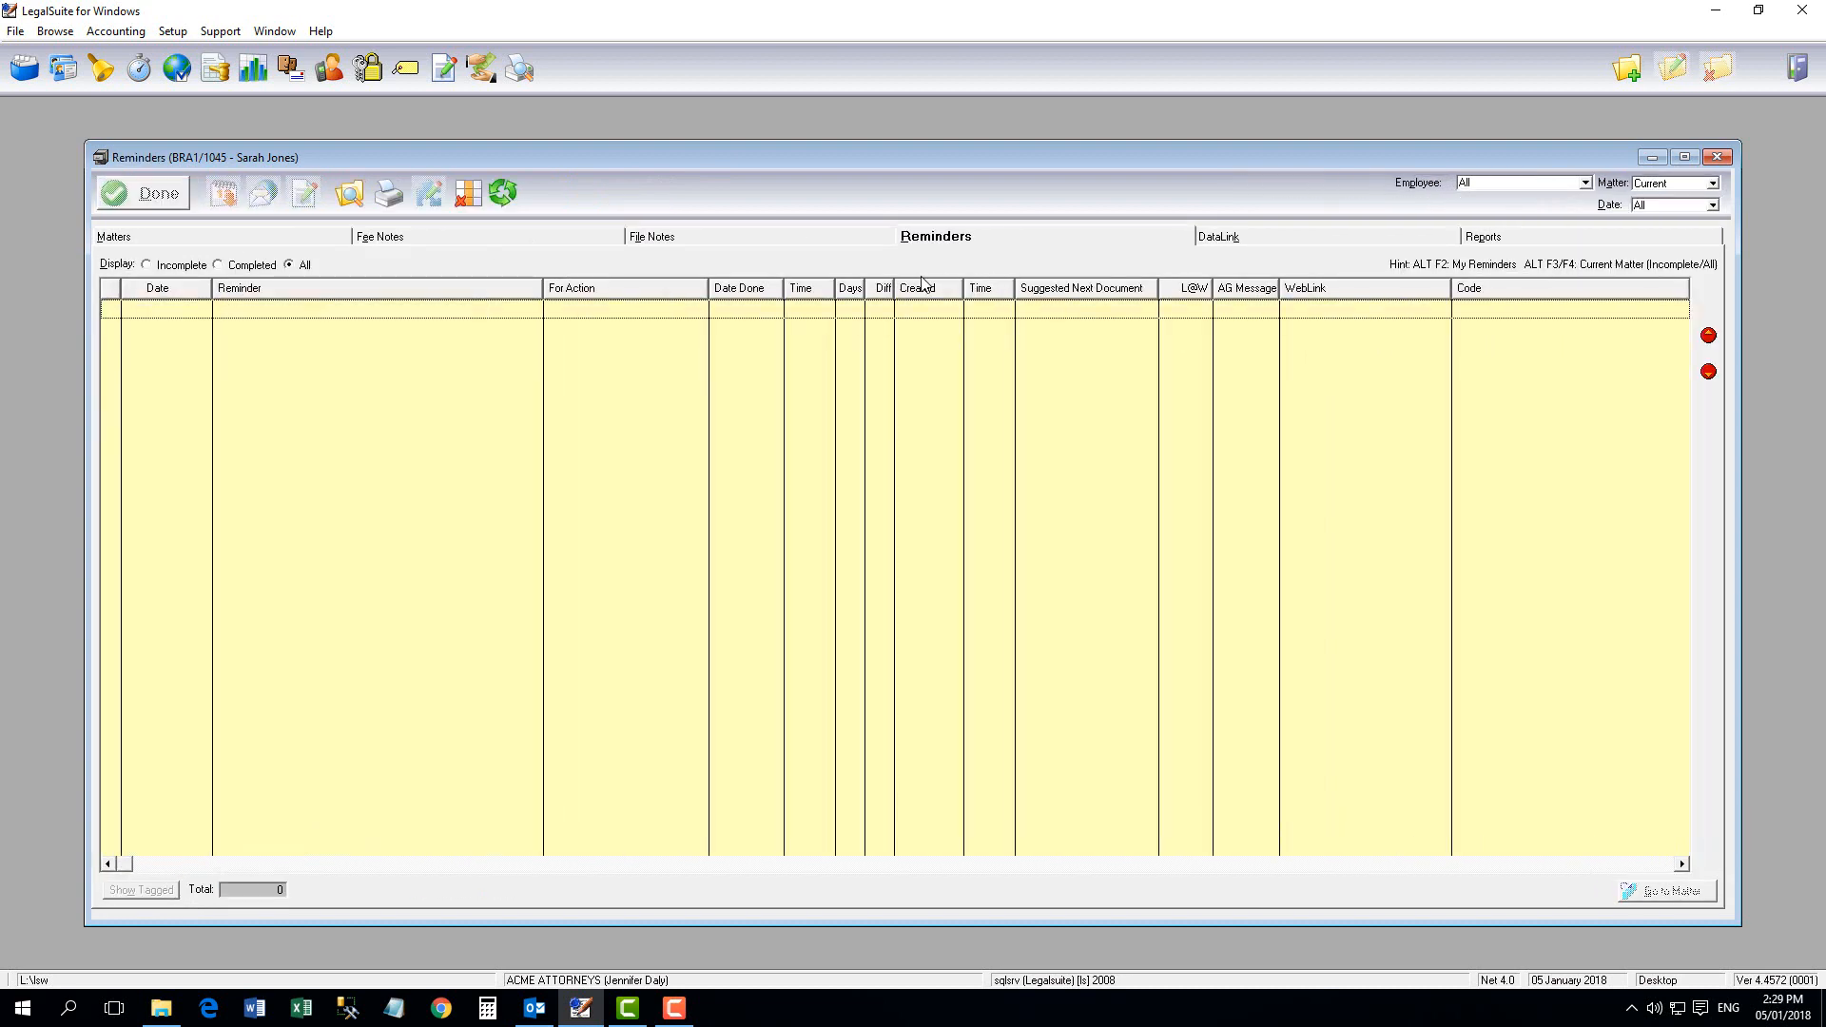
- View LegalSuiteOutlookAddIn.doc from the document log of matter BRA1/1045, then close the document and the log
{"action": "left_click", "coordinate": [304, 238]}
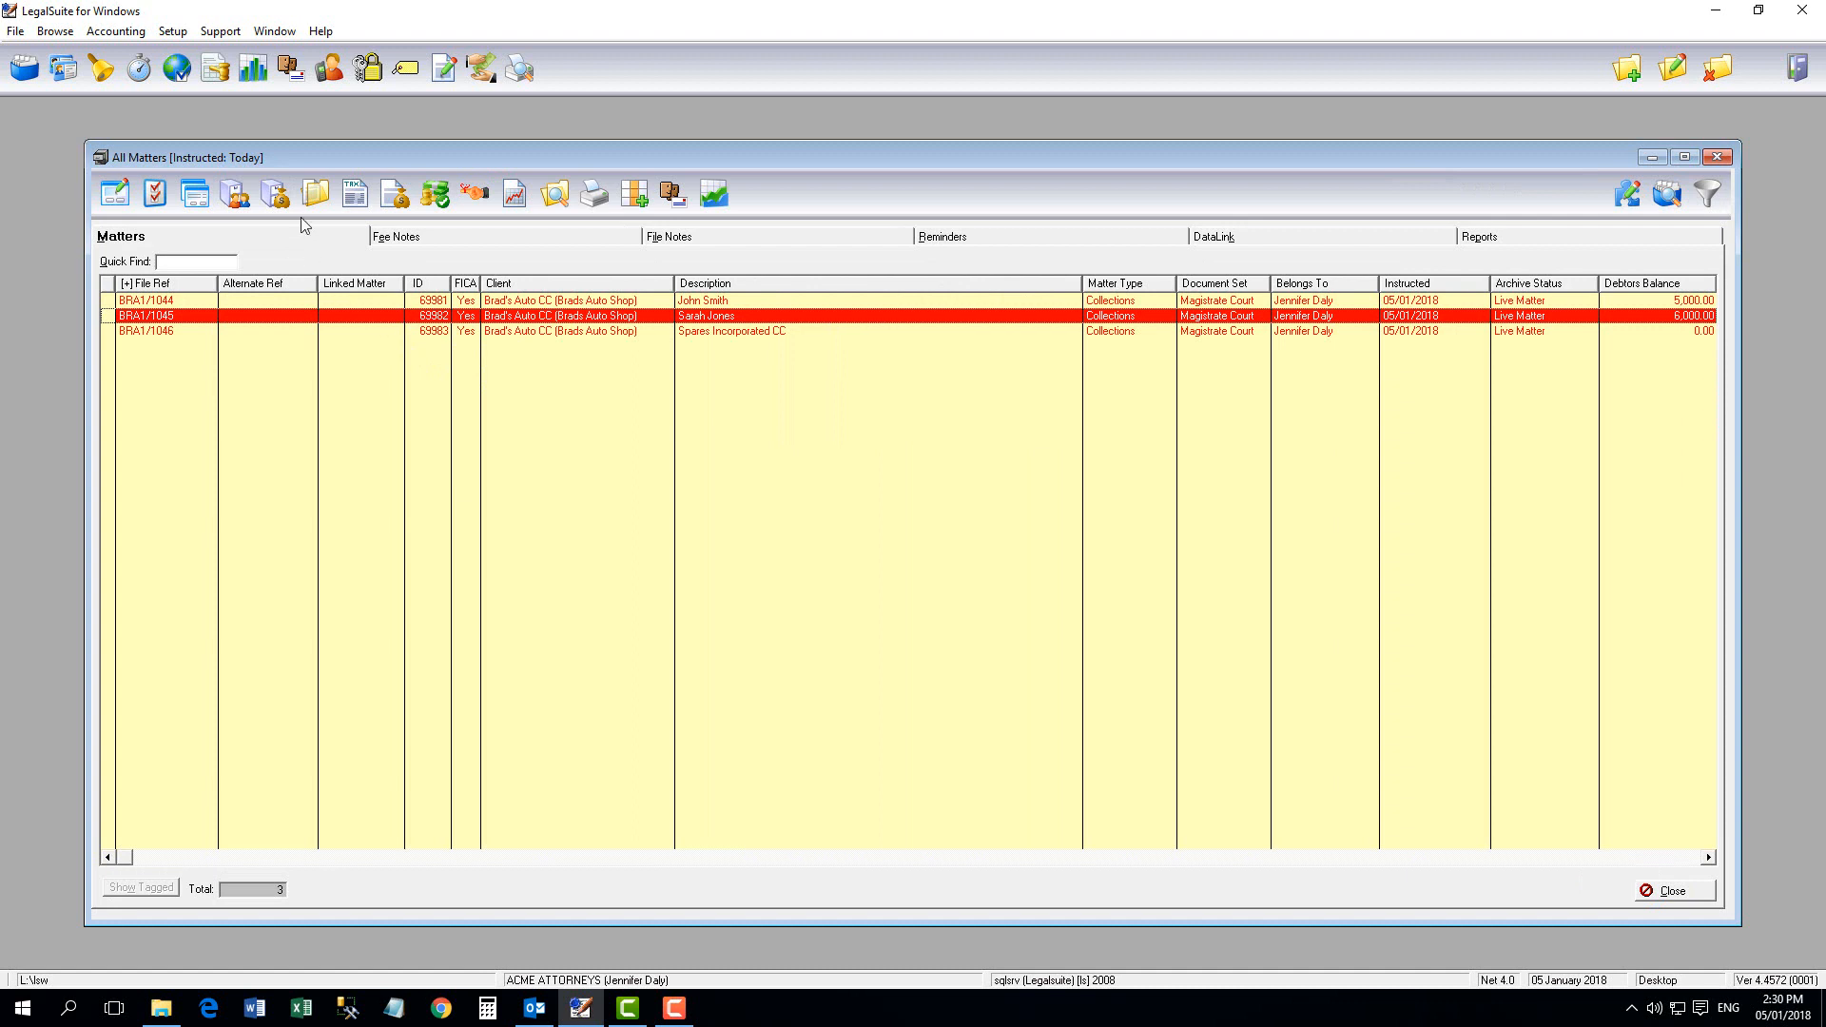
{"action": "left_click", "coordinate": [315, 195]}
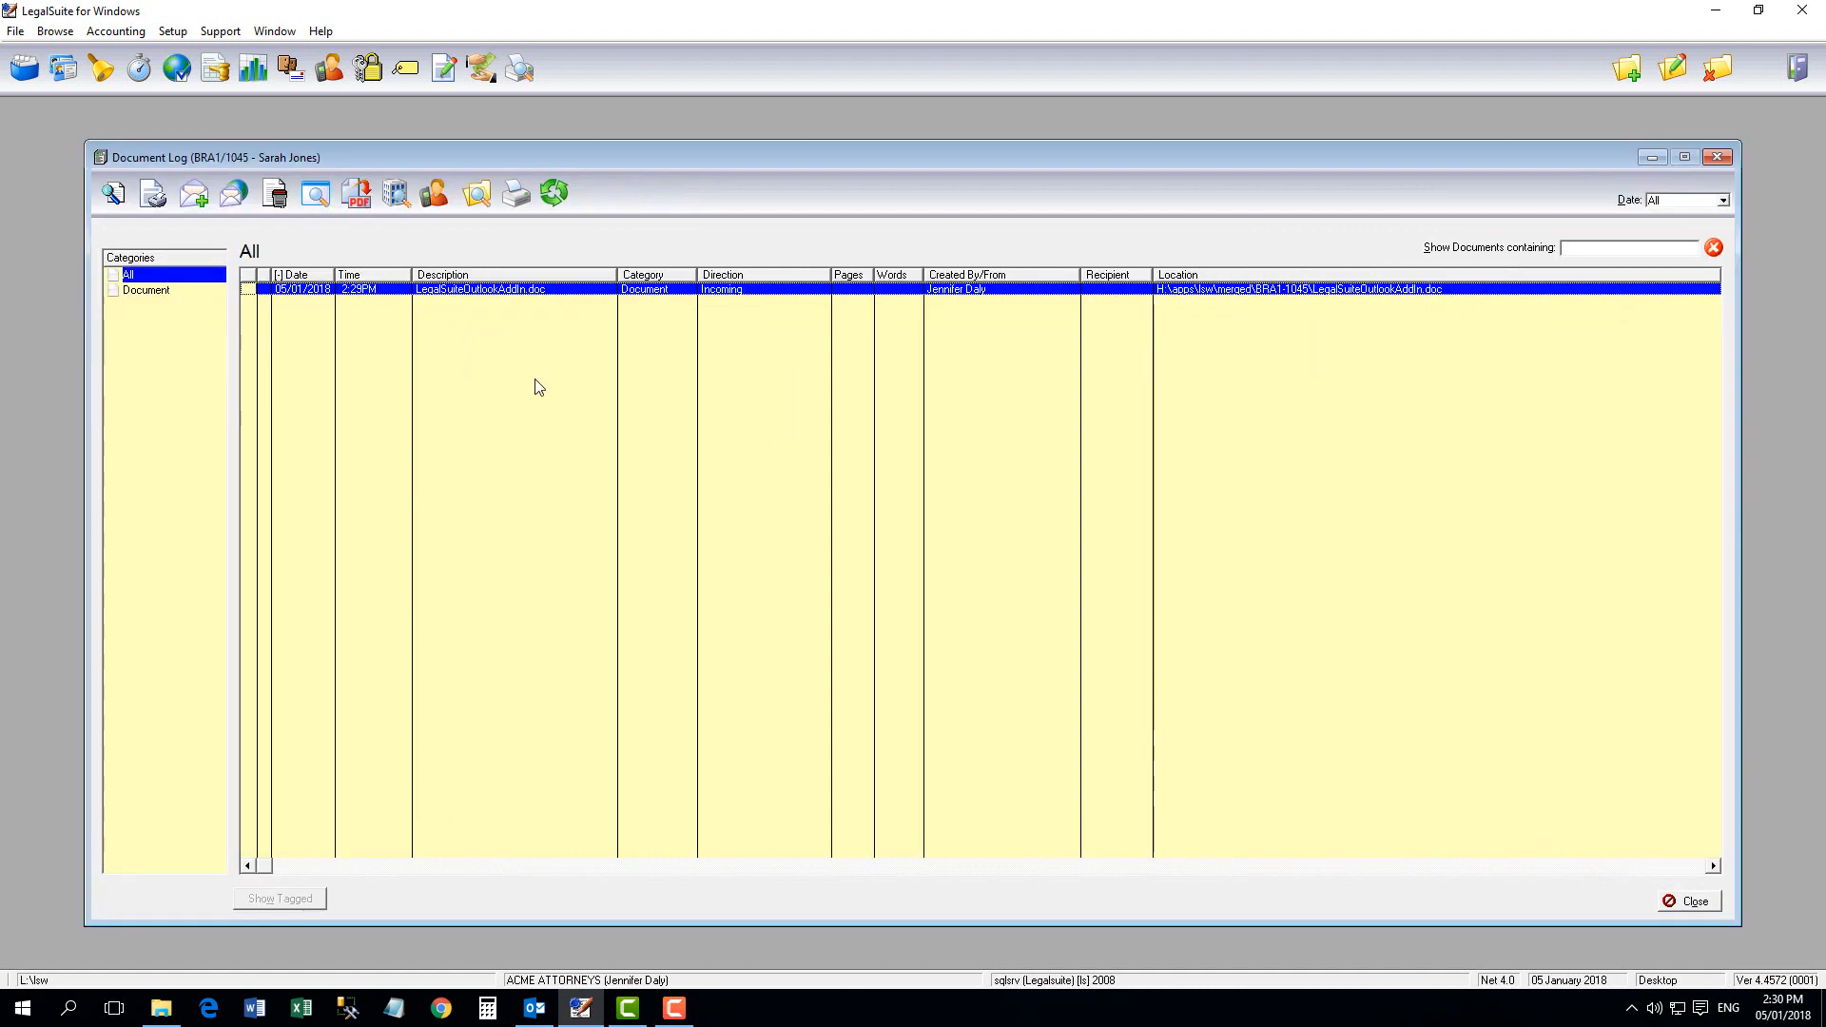
{"action": "left_click", "coordinate": [116, 194]}
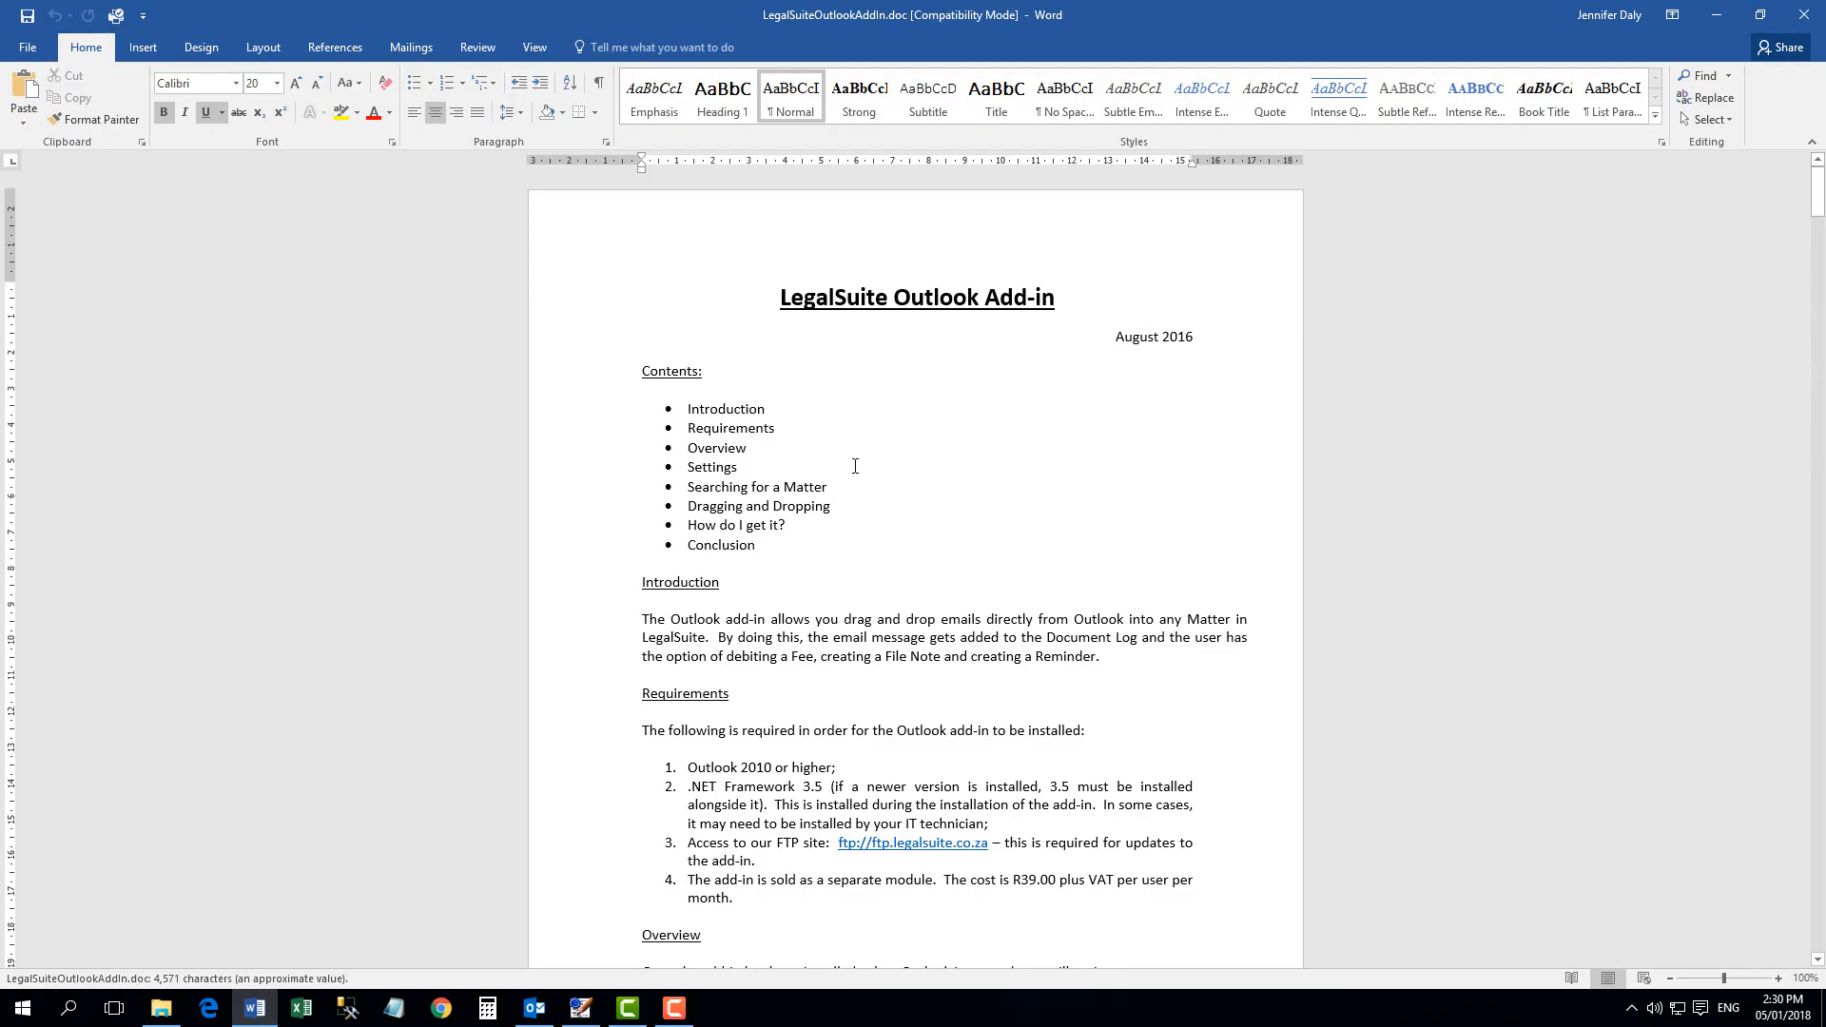
{"action": "left_click", "coordinate": [1806, 23]}
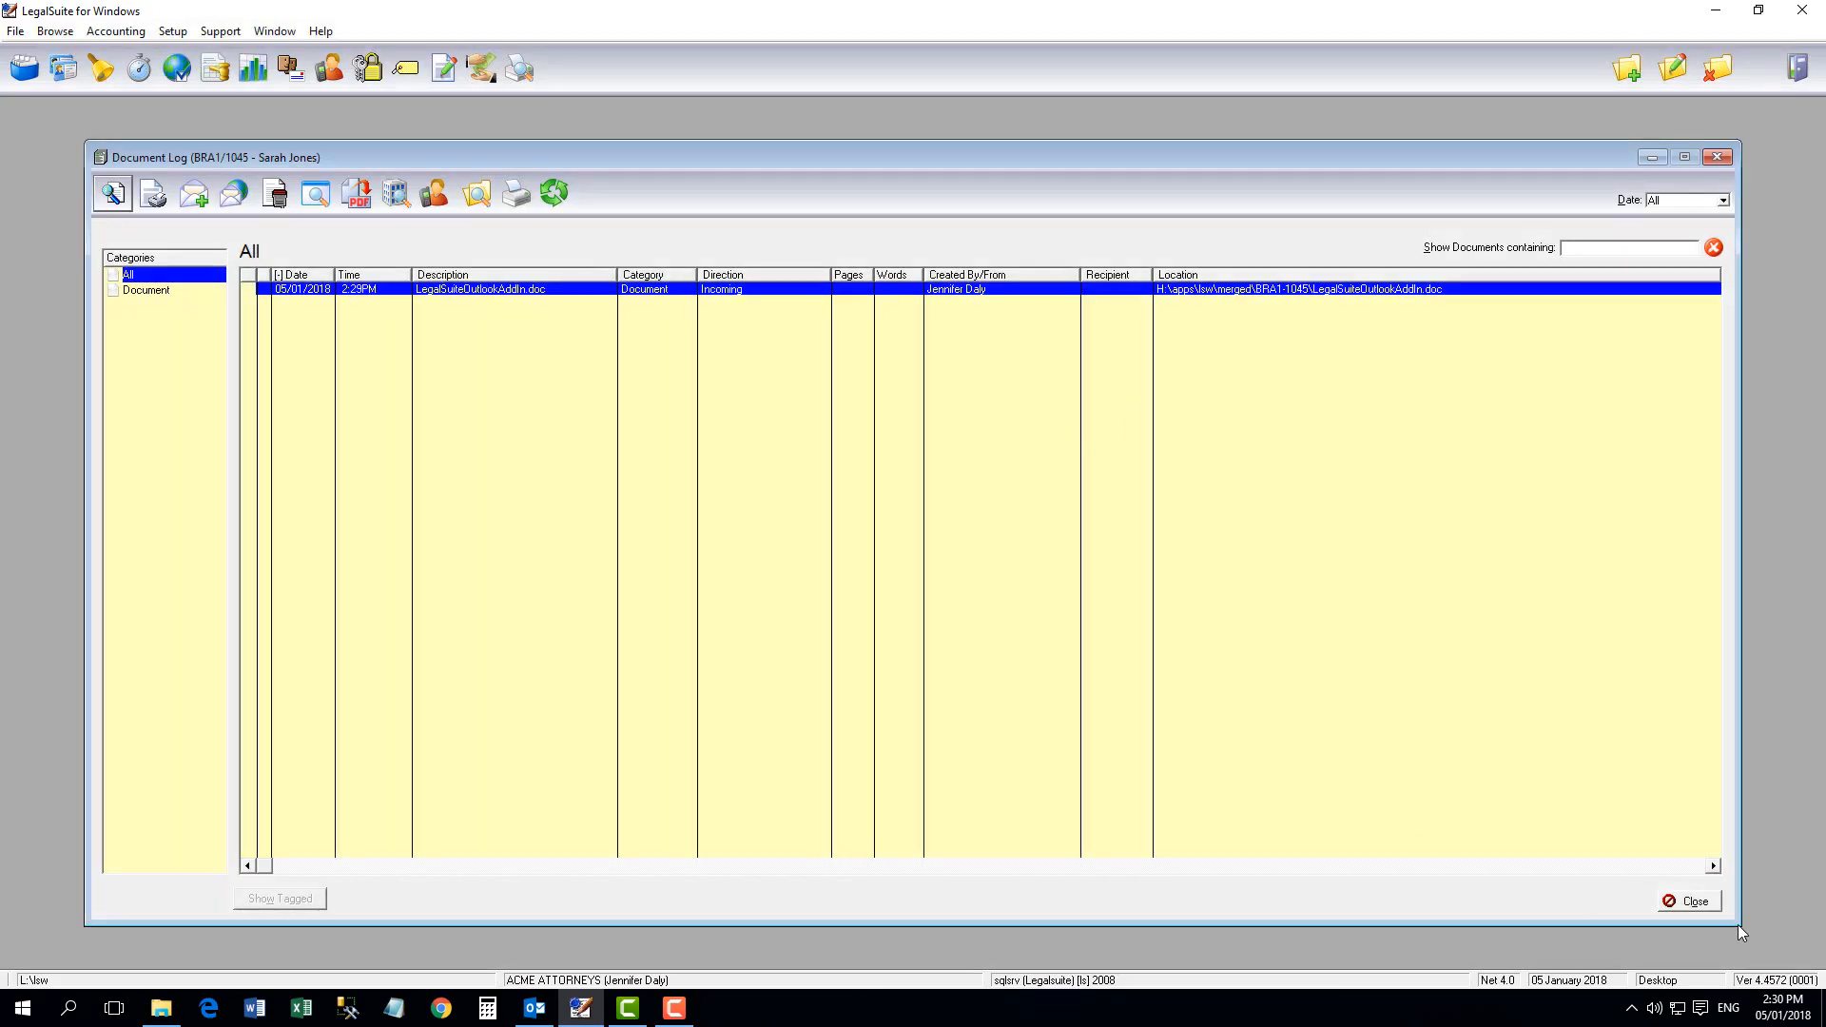
{"action": "left_click", "coordinate": [1672, 906]}
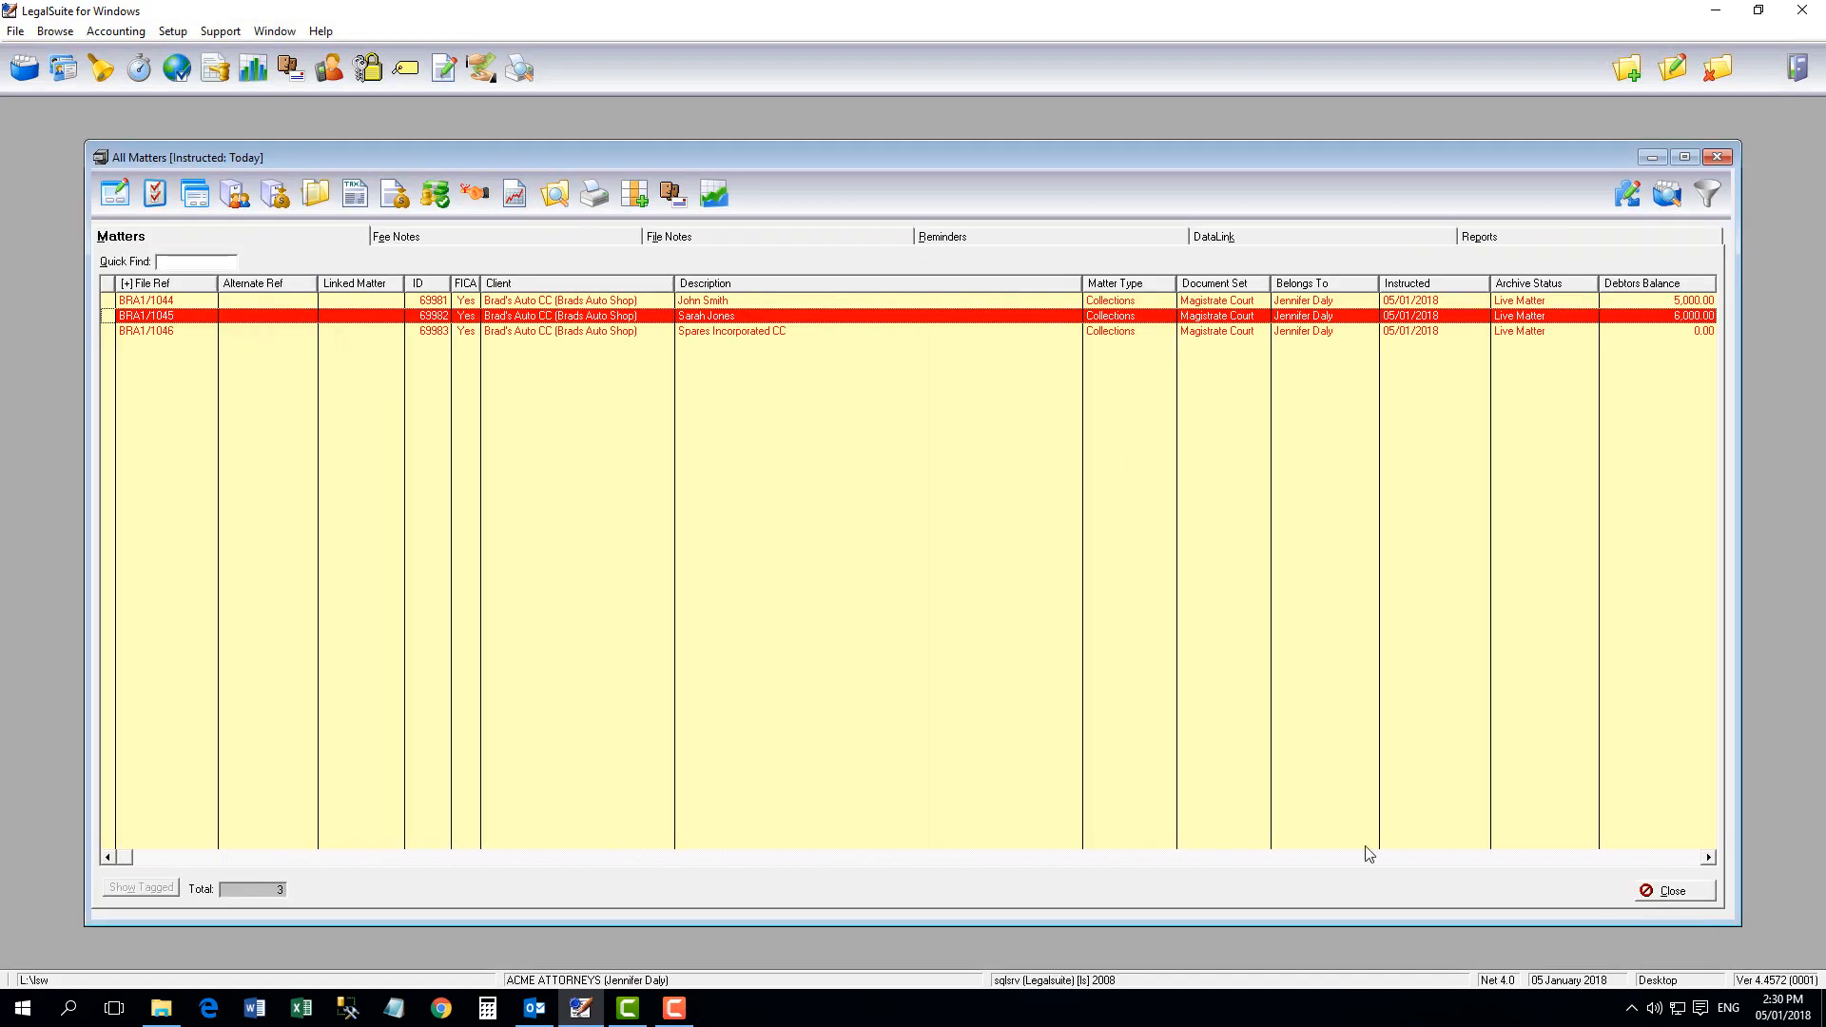
- Switch to Outlook and save all four emails in the LegalSuite folder to matter BRA1/1046 under fee code ATT5 "Attendances, SMS"
{"action": "left_click", "coordinate": [534, 1007]}
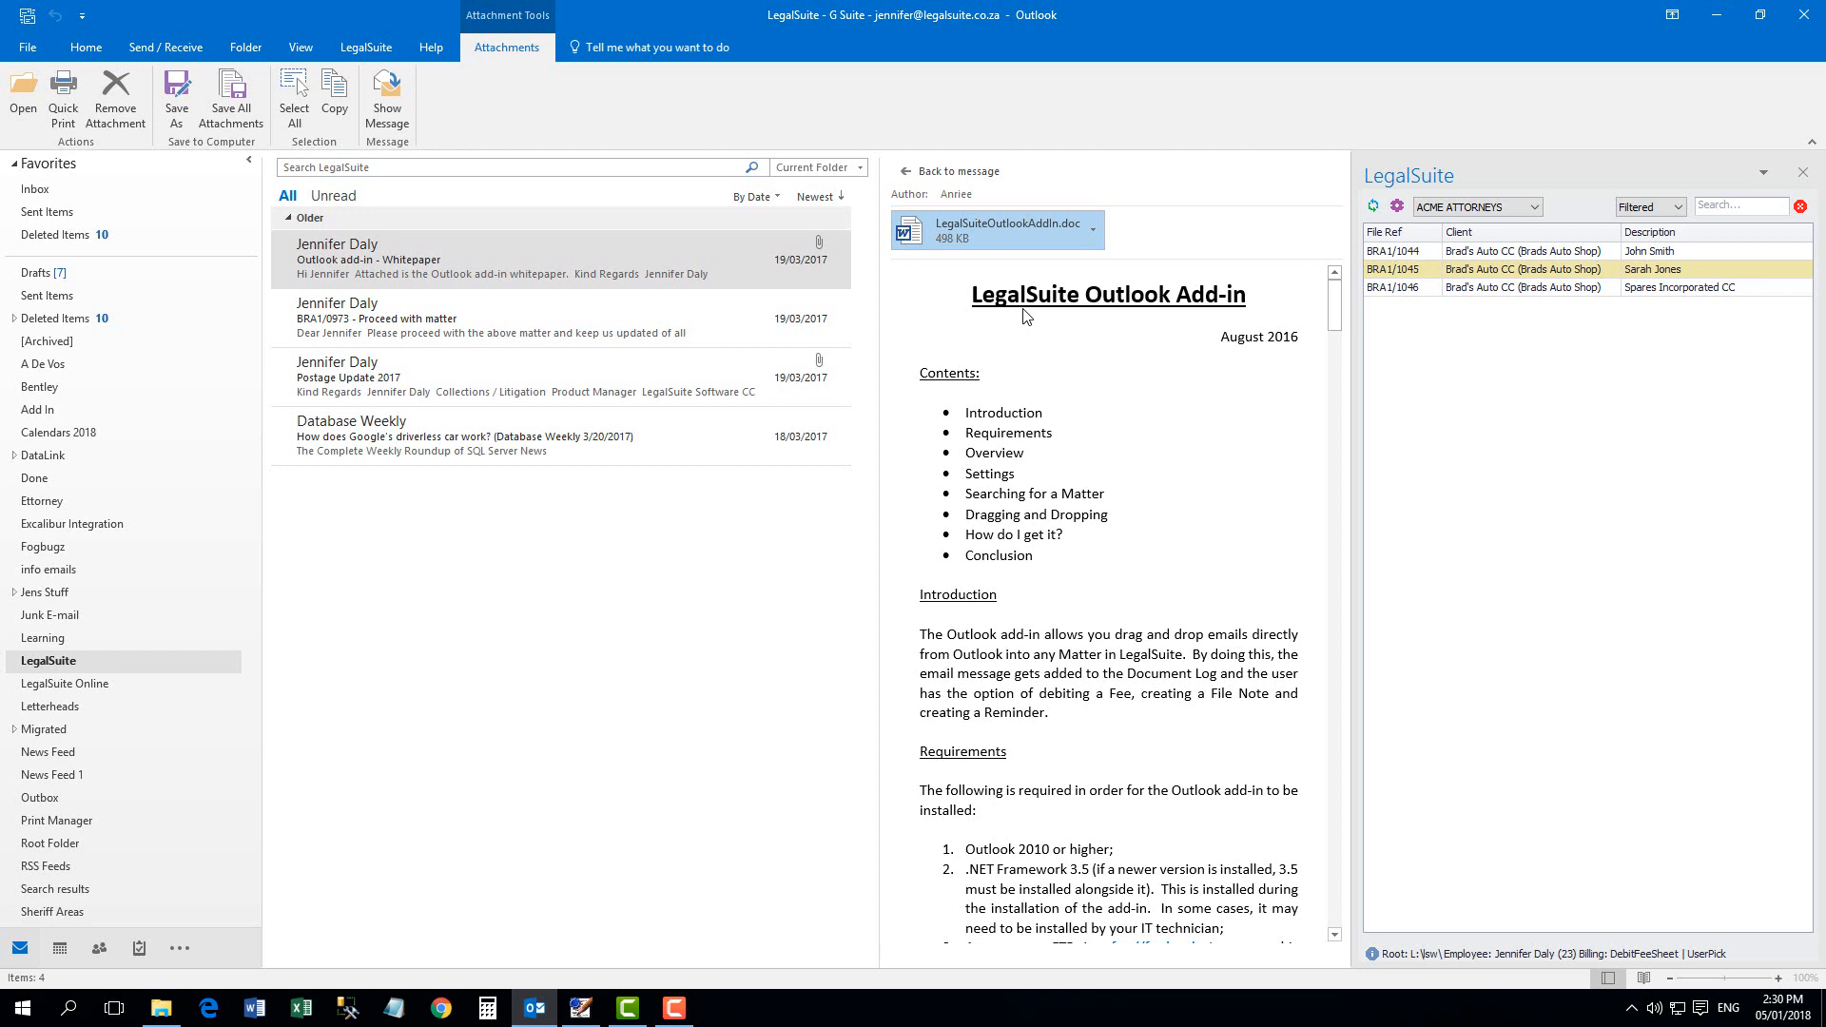
{"action": "left_click", "coordinate": [86, 47]}
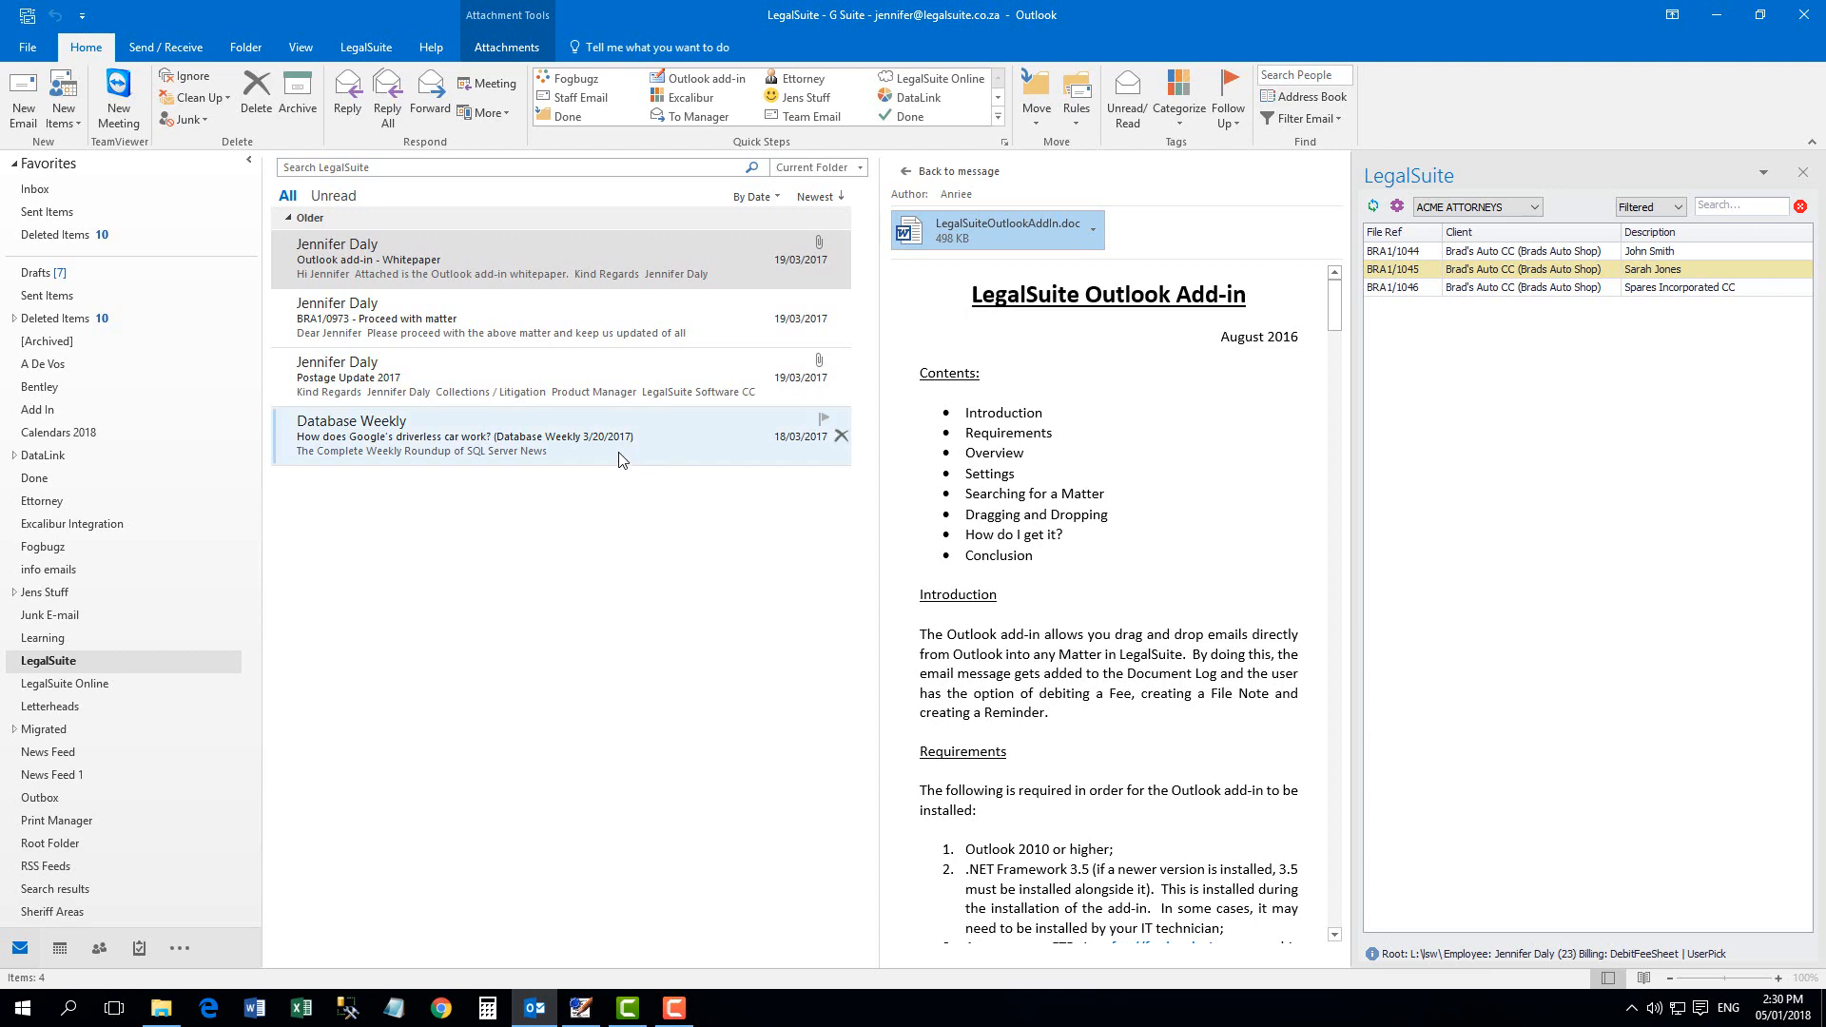
{"action": "left_click", "coordinate": [521, 452]}
{"action": "left_click", "coordinate": [480, 277], "text": "shift"}
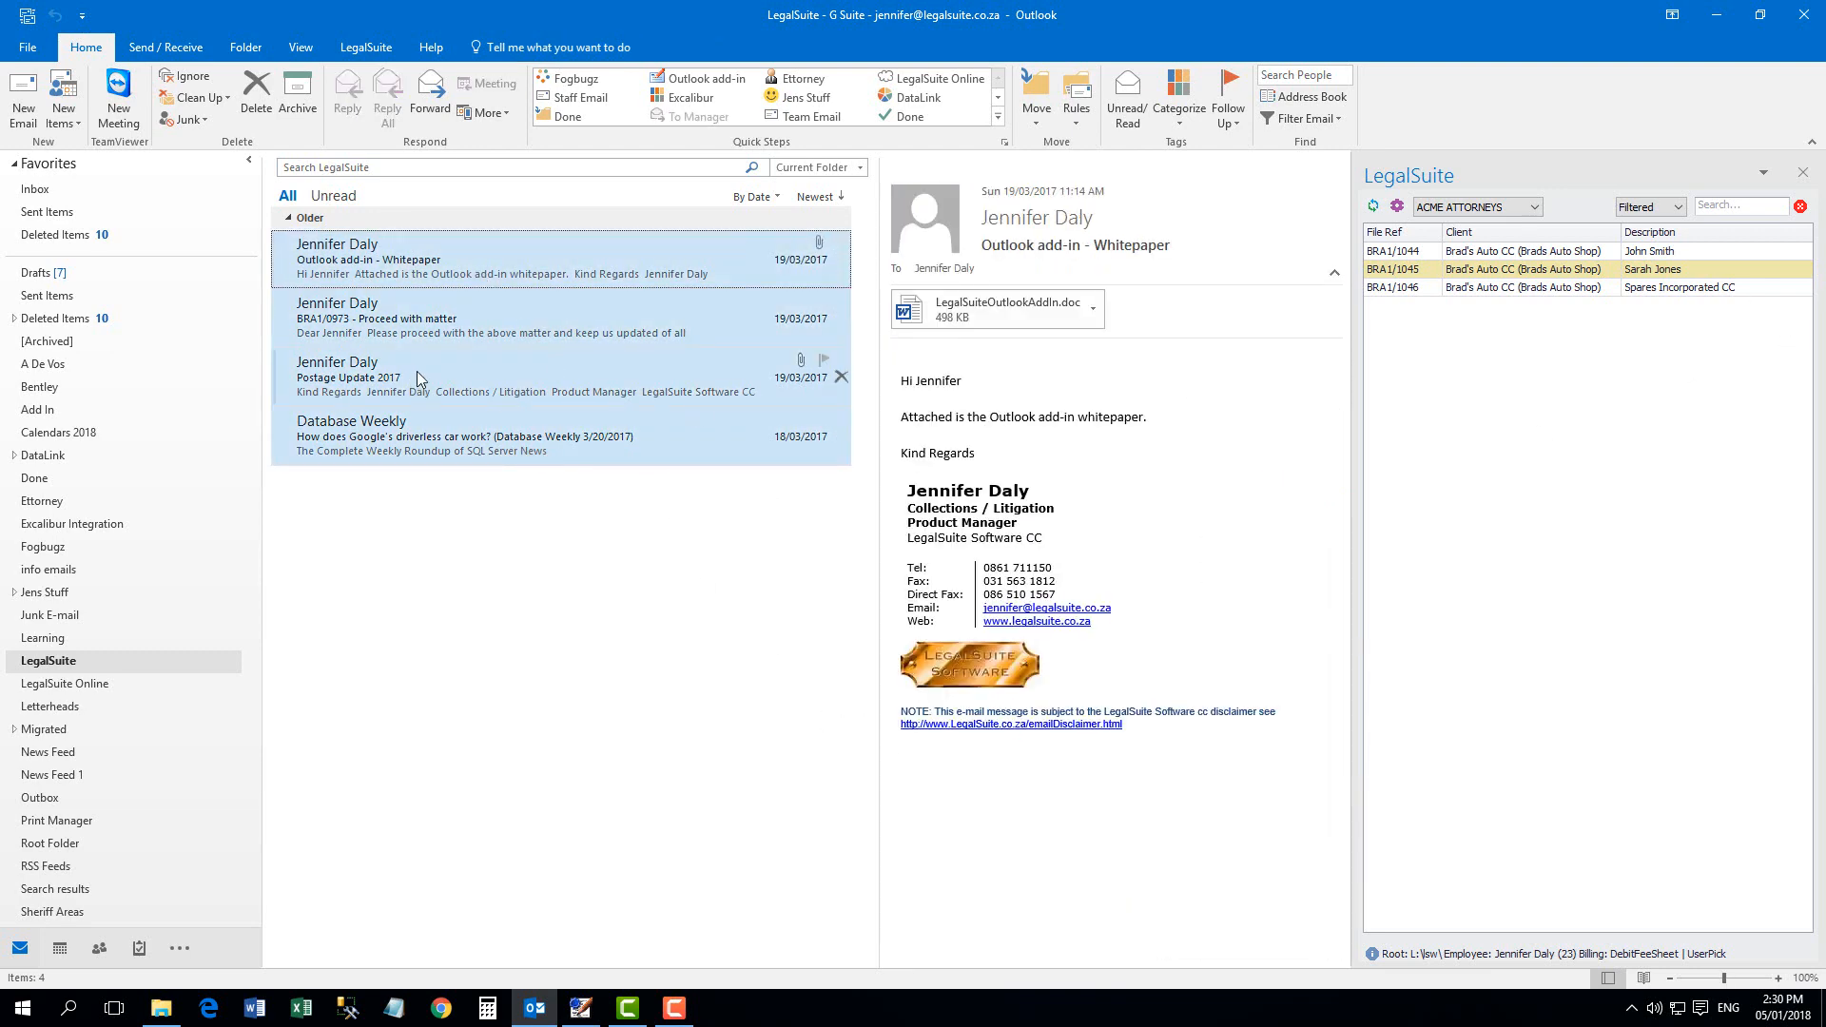
{"action": "left_click_drag", "start_coordinate": [516, 318], "coordinate": [1408, 290]}
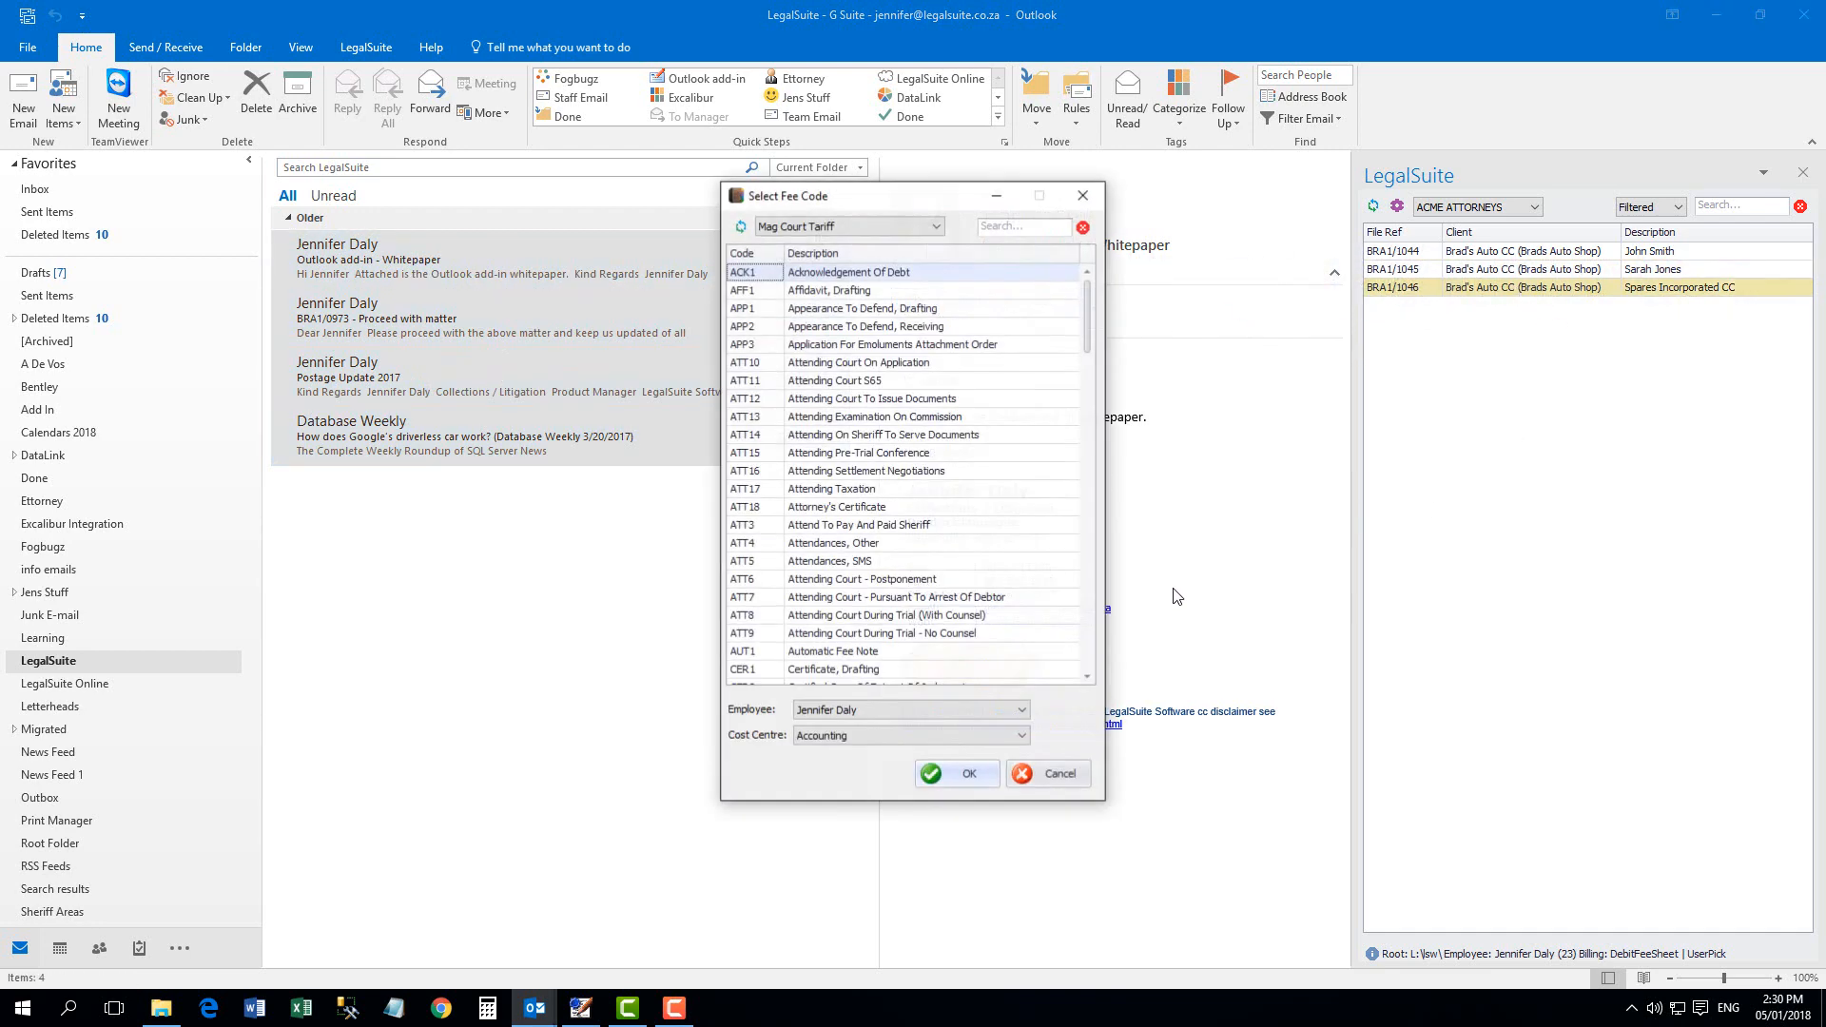
{"action": "left_click", "coordinate": [880, 561]}
{"action": "left_click", "coordinate": [963, 774]}
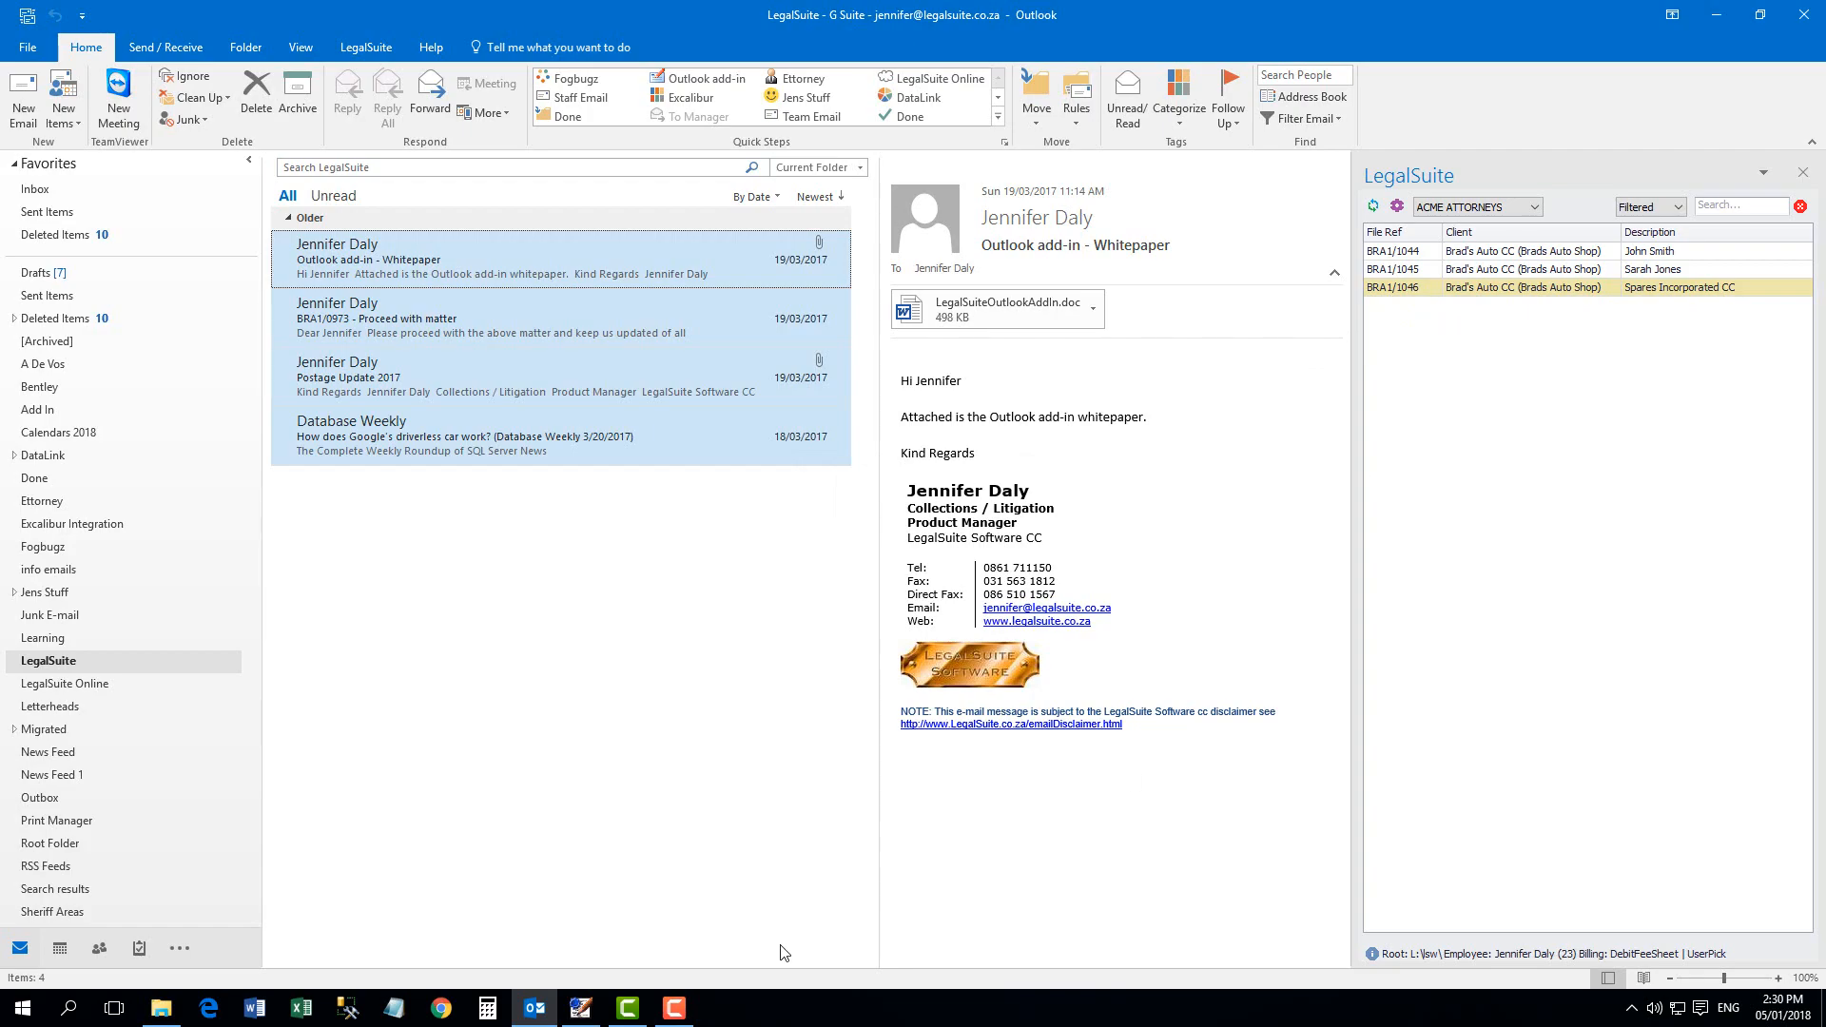
- Switch to LegalSuite and open the "Outlook add-in - Whitepaper" email from the document log of matter BRA1/1046
{"action": "left_click", "coordinate": [586, 1010]}
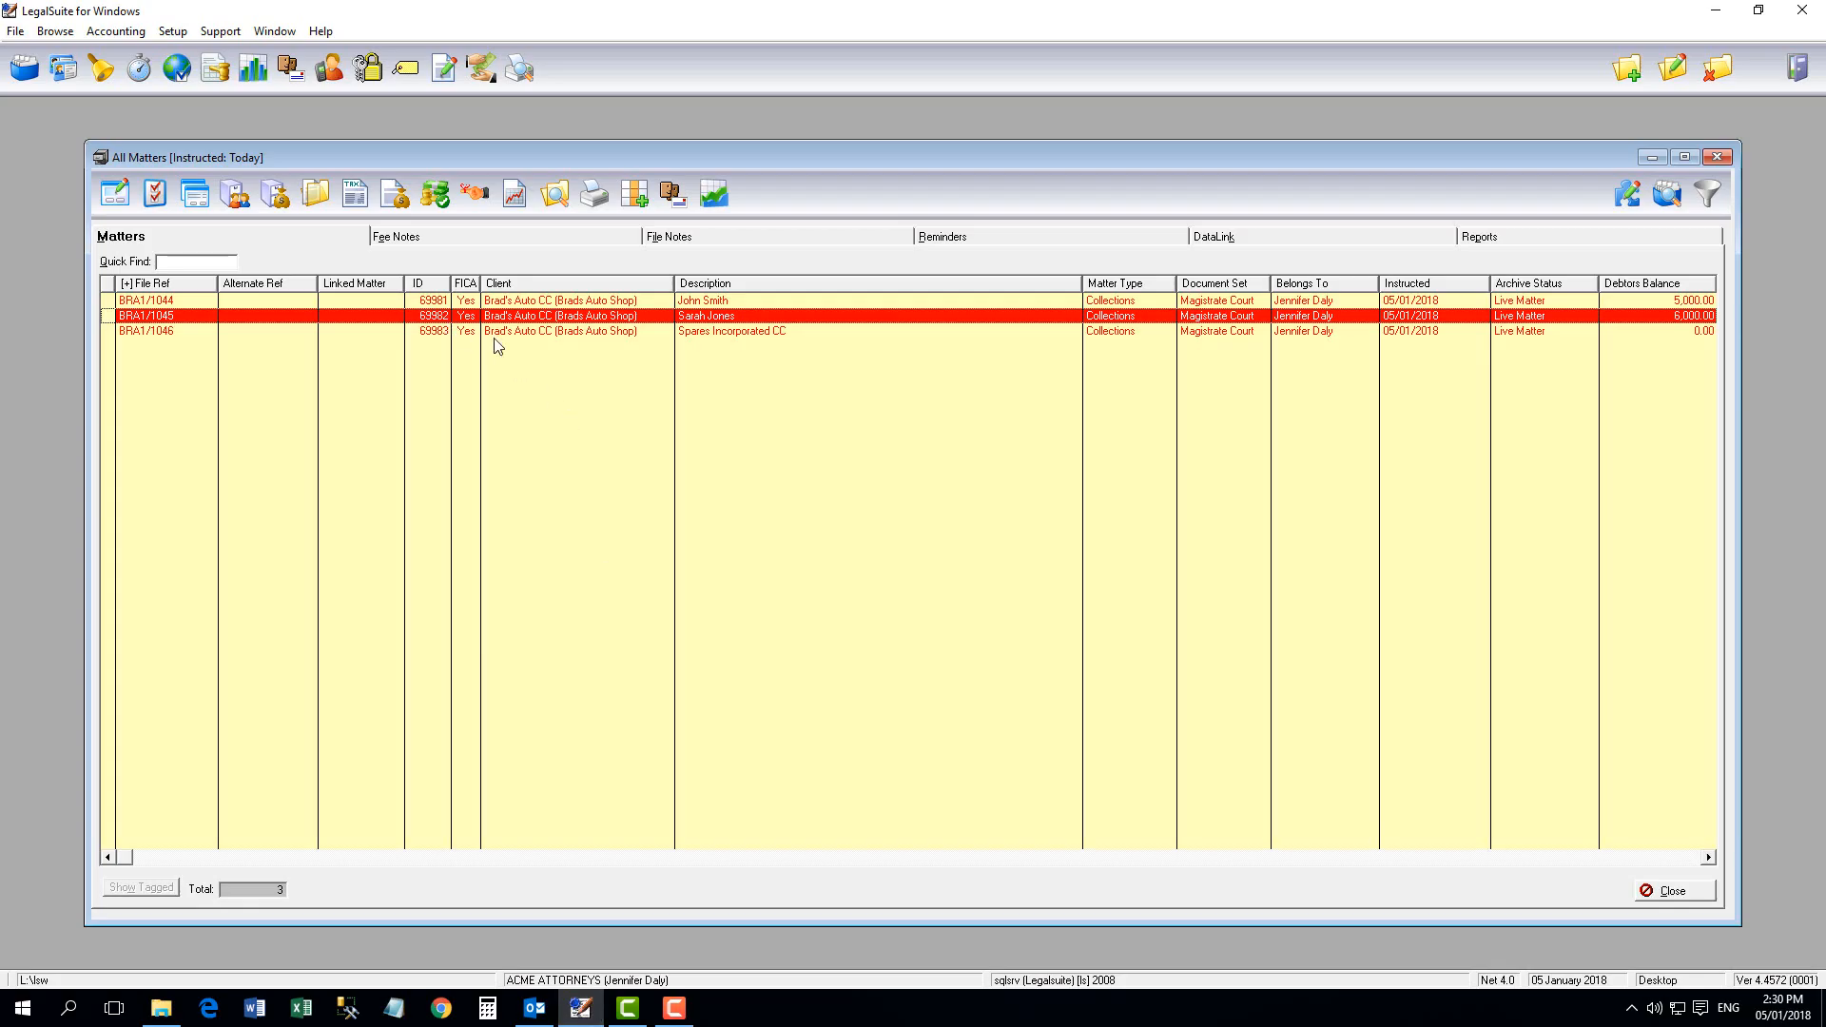
{"action": "left_click", "coordinate": [315, 194]}
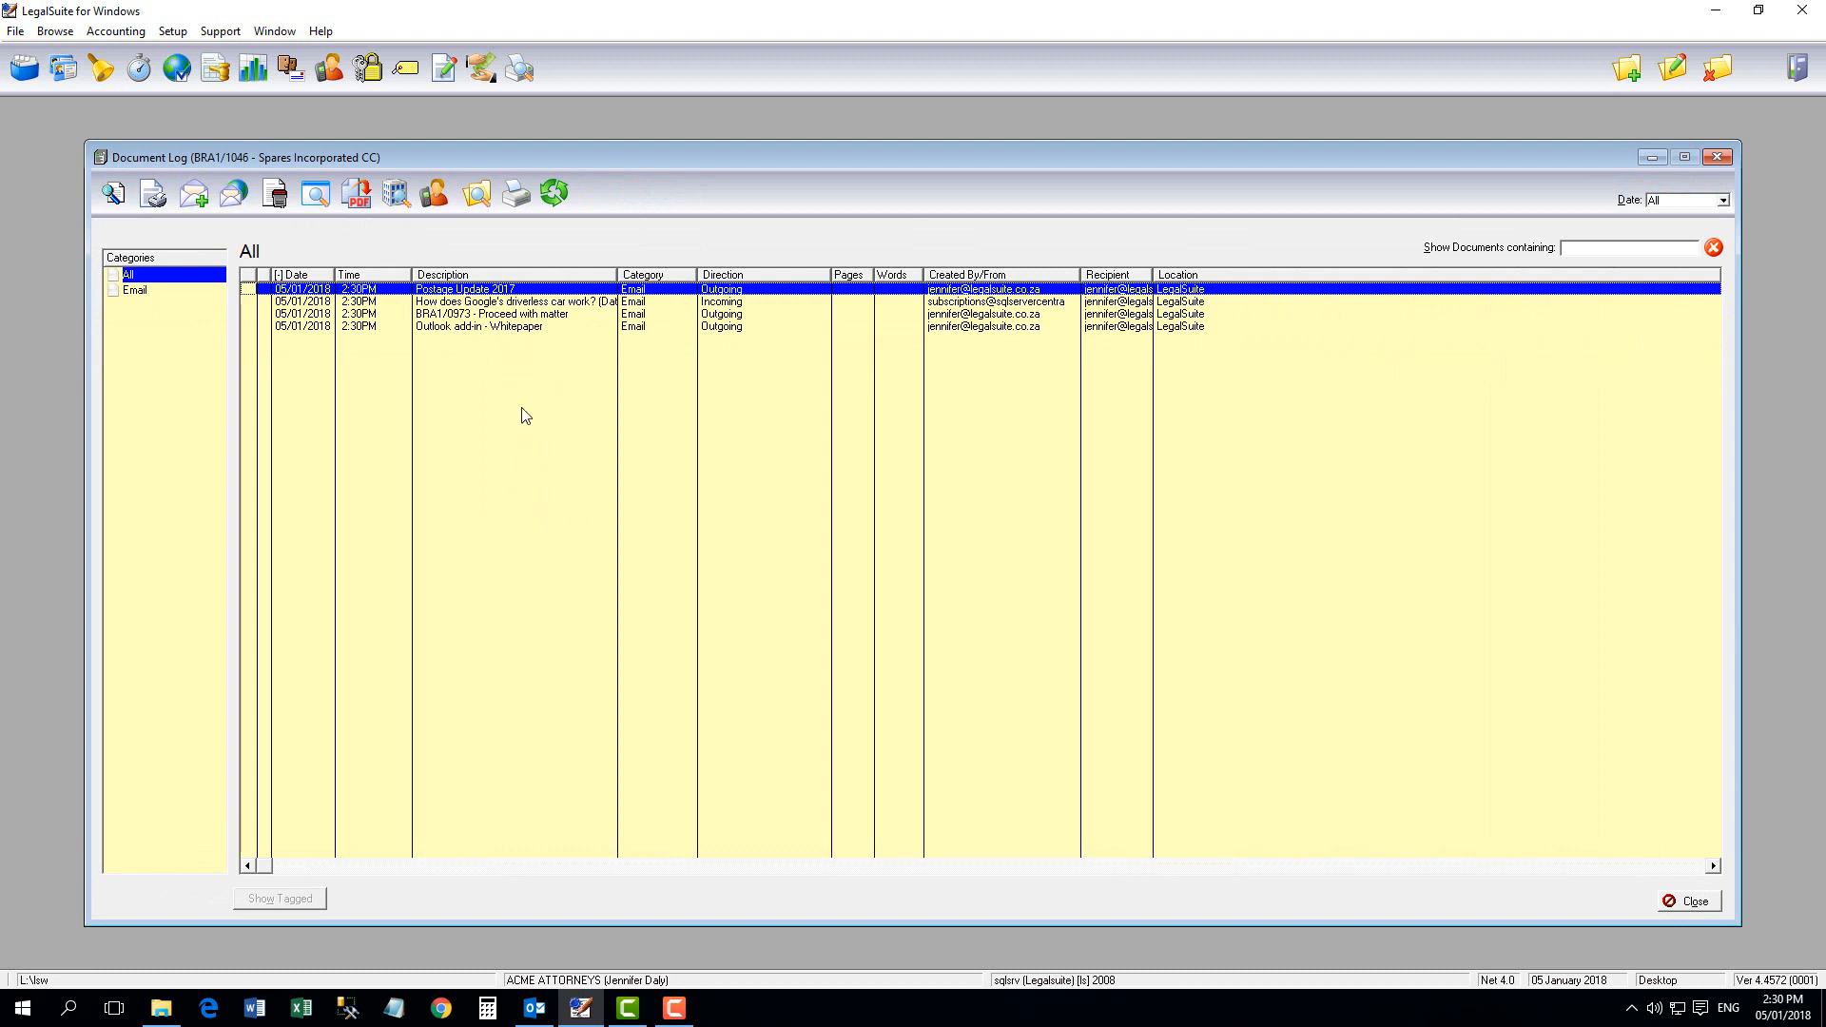
{"action": "left_click", "coordinate": [509, 326]}
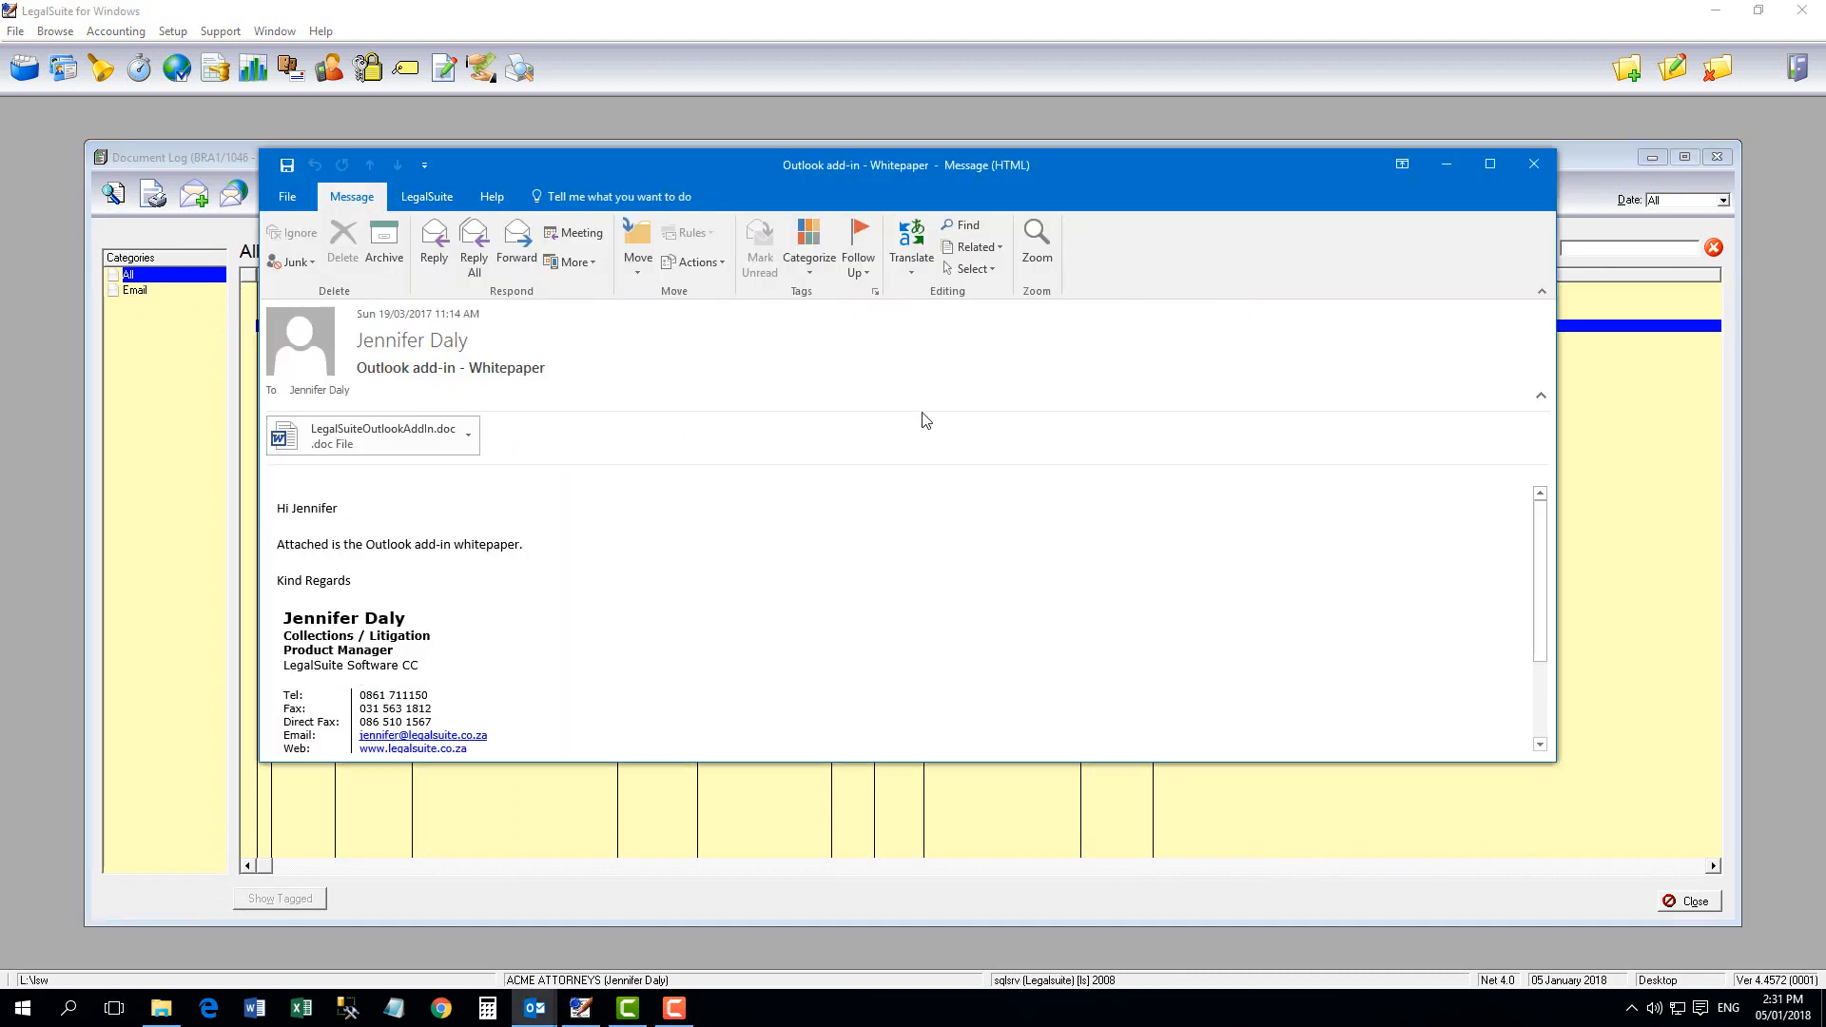
- Close the whitepaper email, view the "Postage Update 2017" email from the same document log, then close it and the log
{"action": "left_click", "coordinate": [1534, 162]}
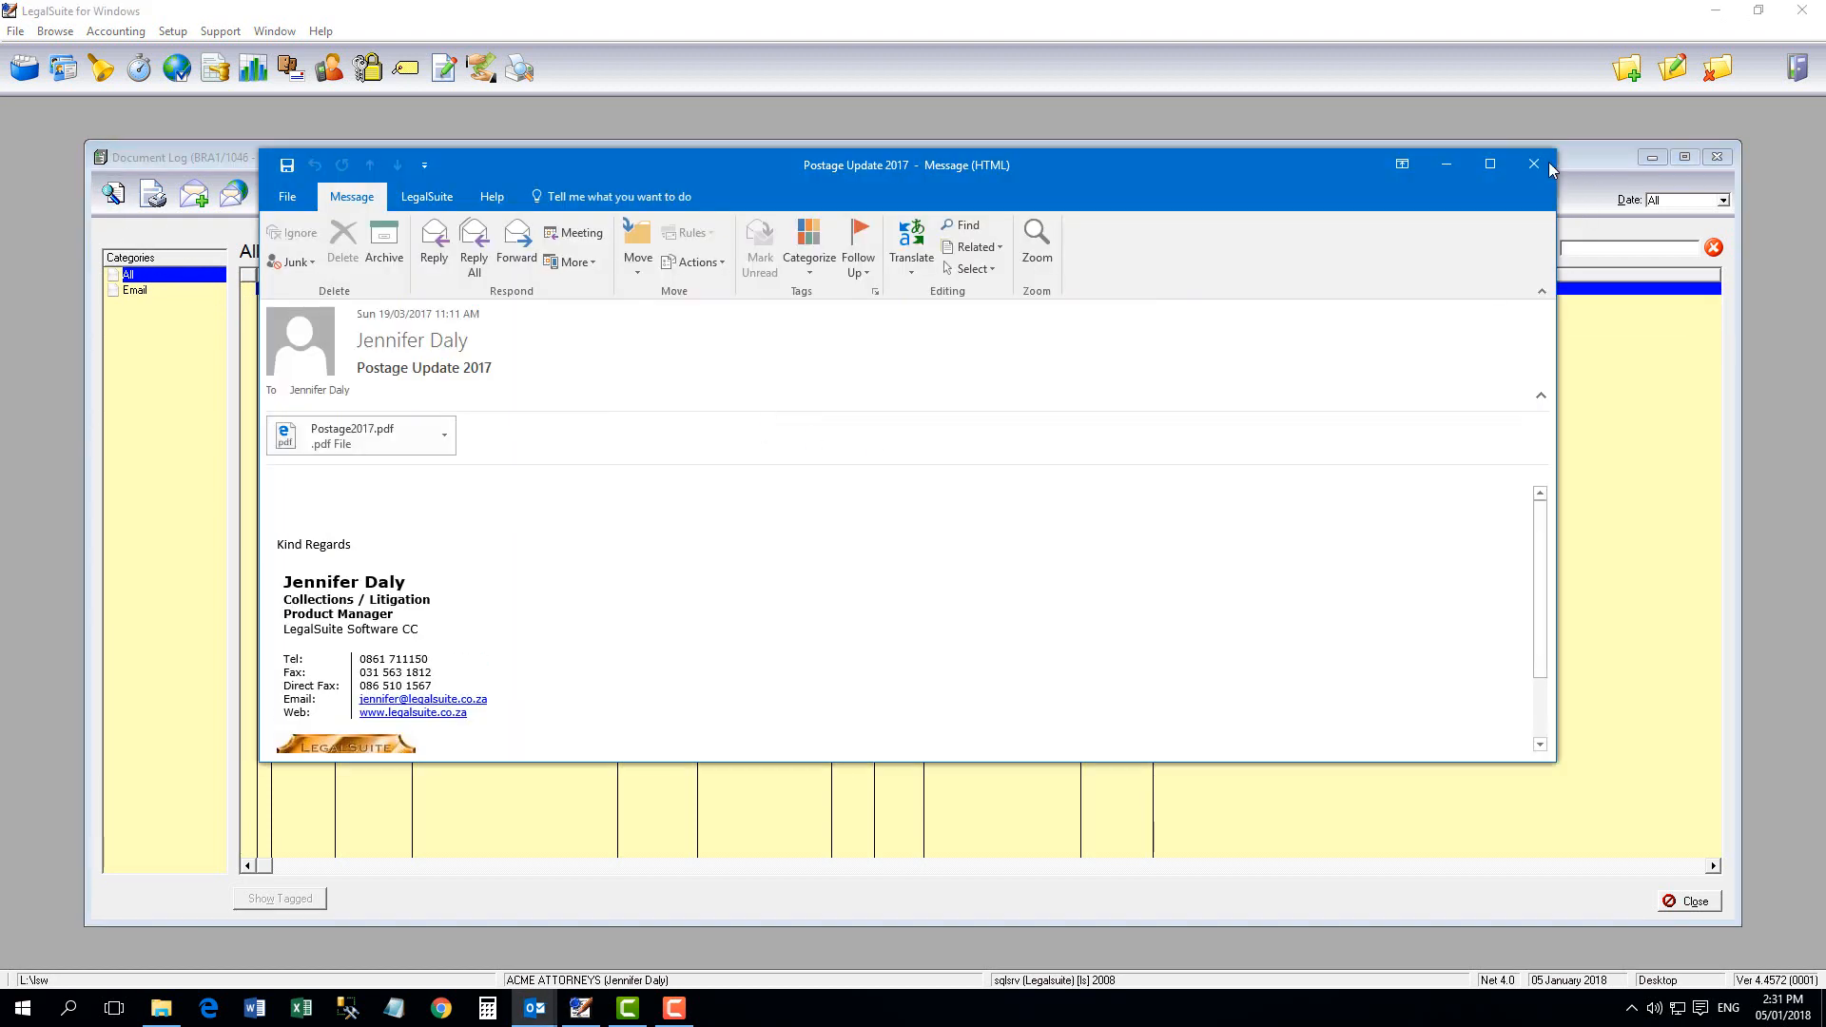
{"action": "left_click", "coordinate": [1549, 167]}
{"action": "left_click", "coordinate": [1689, 899]}
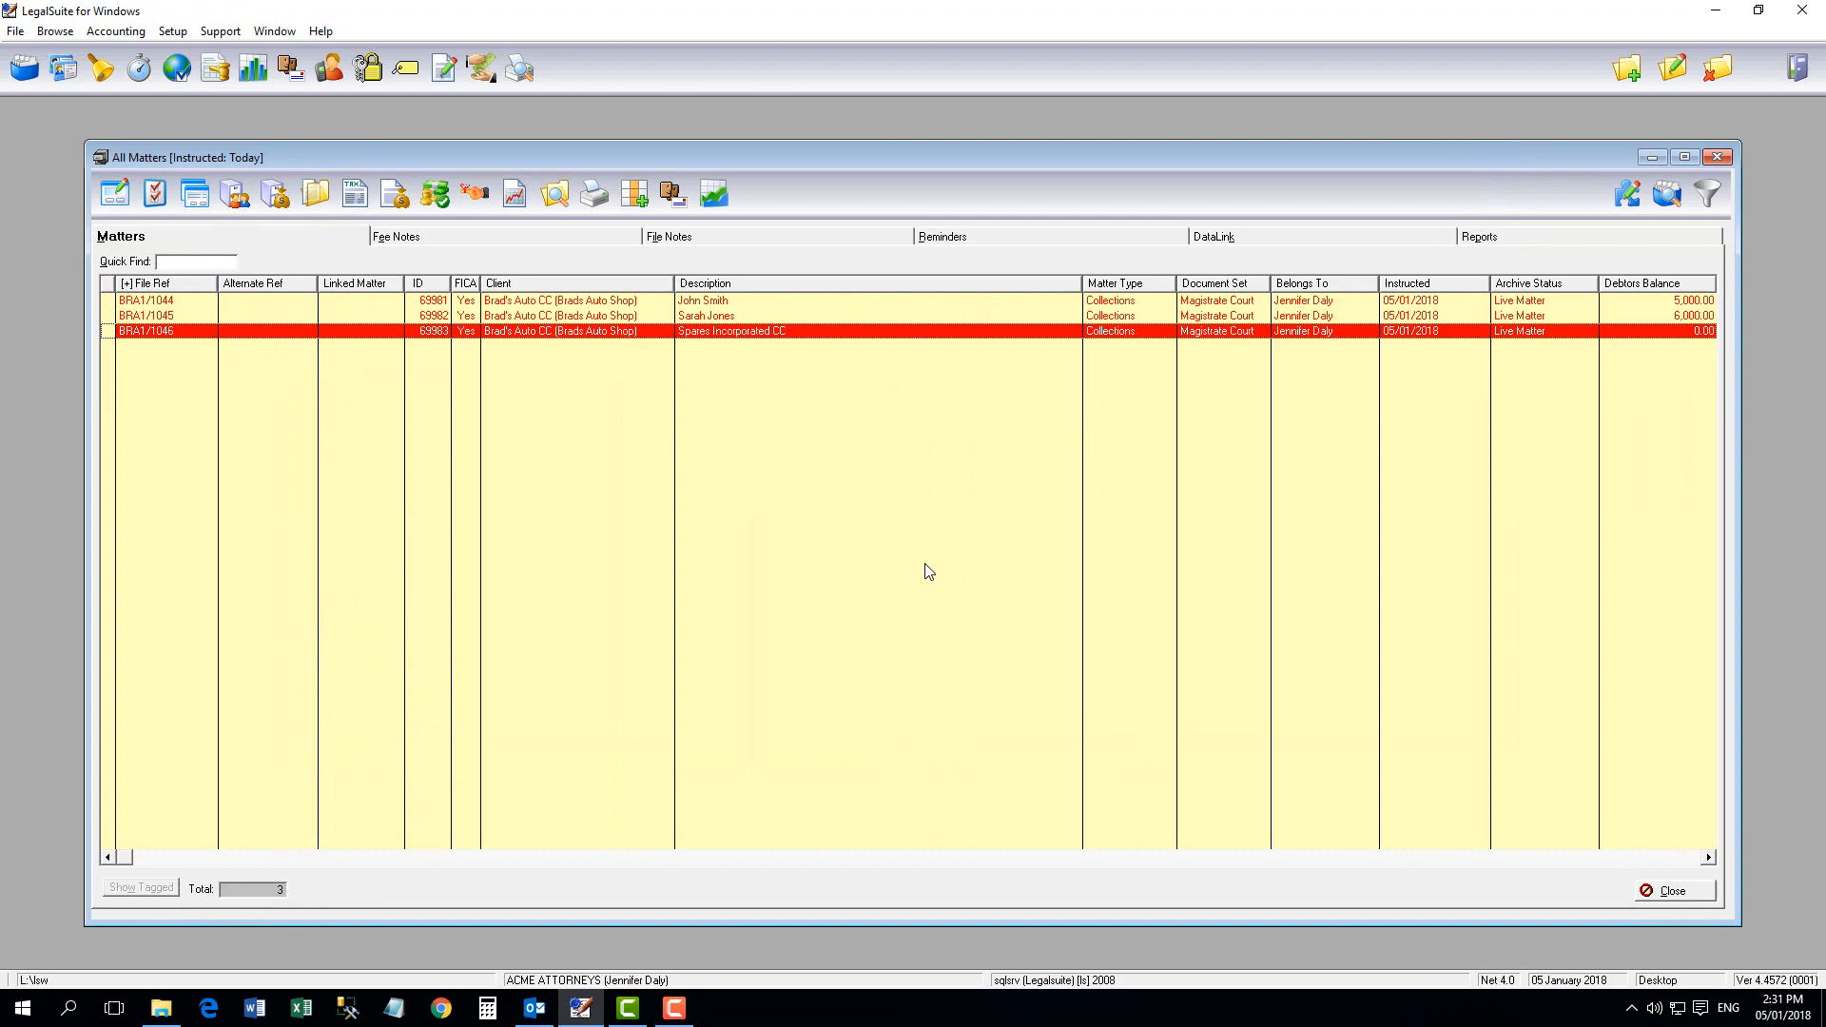
- Switch to Outlook, select only the "Outlook add-in - Whitepaper" email, and review the LegalSuite add-in's general settings and advanced Email Location options
{"action": "left_click", "coordinate": [535, 1006]}
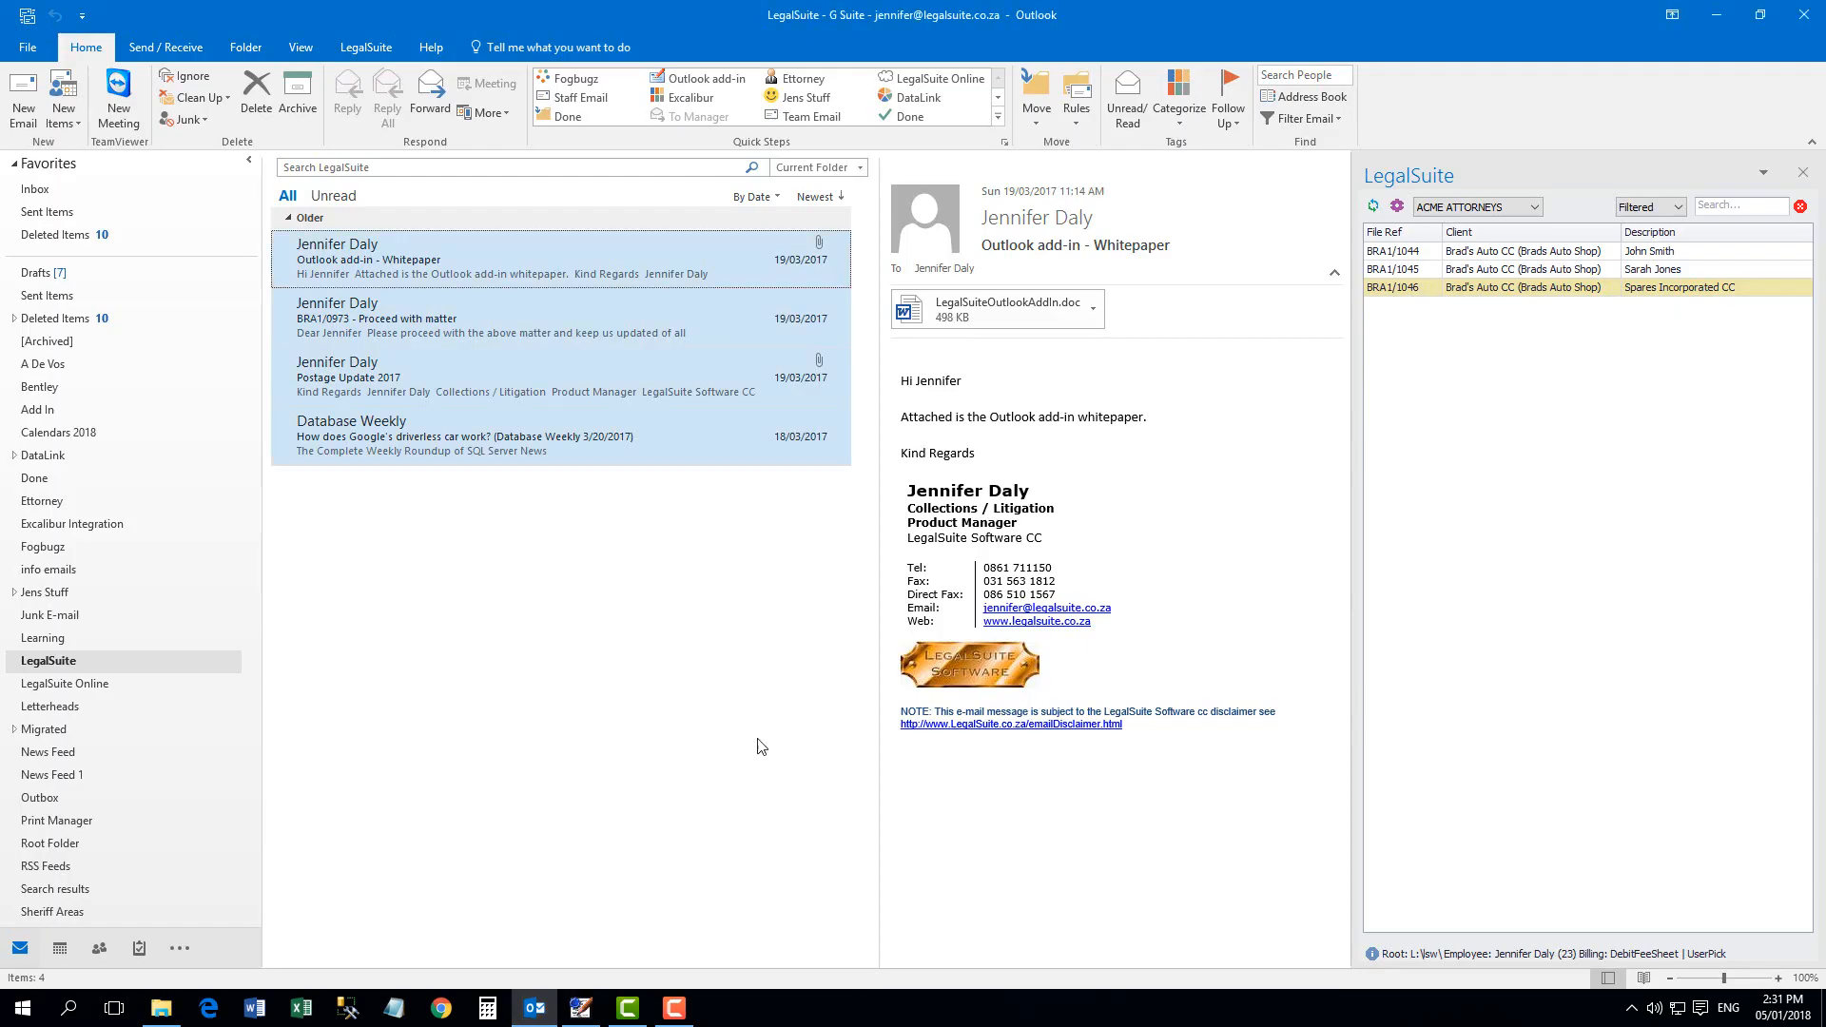
{"action": "left_click", "coordinate": [466, 265]}
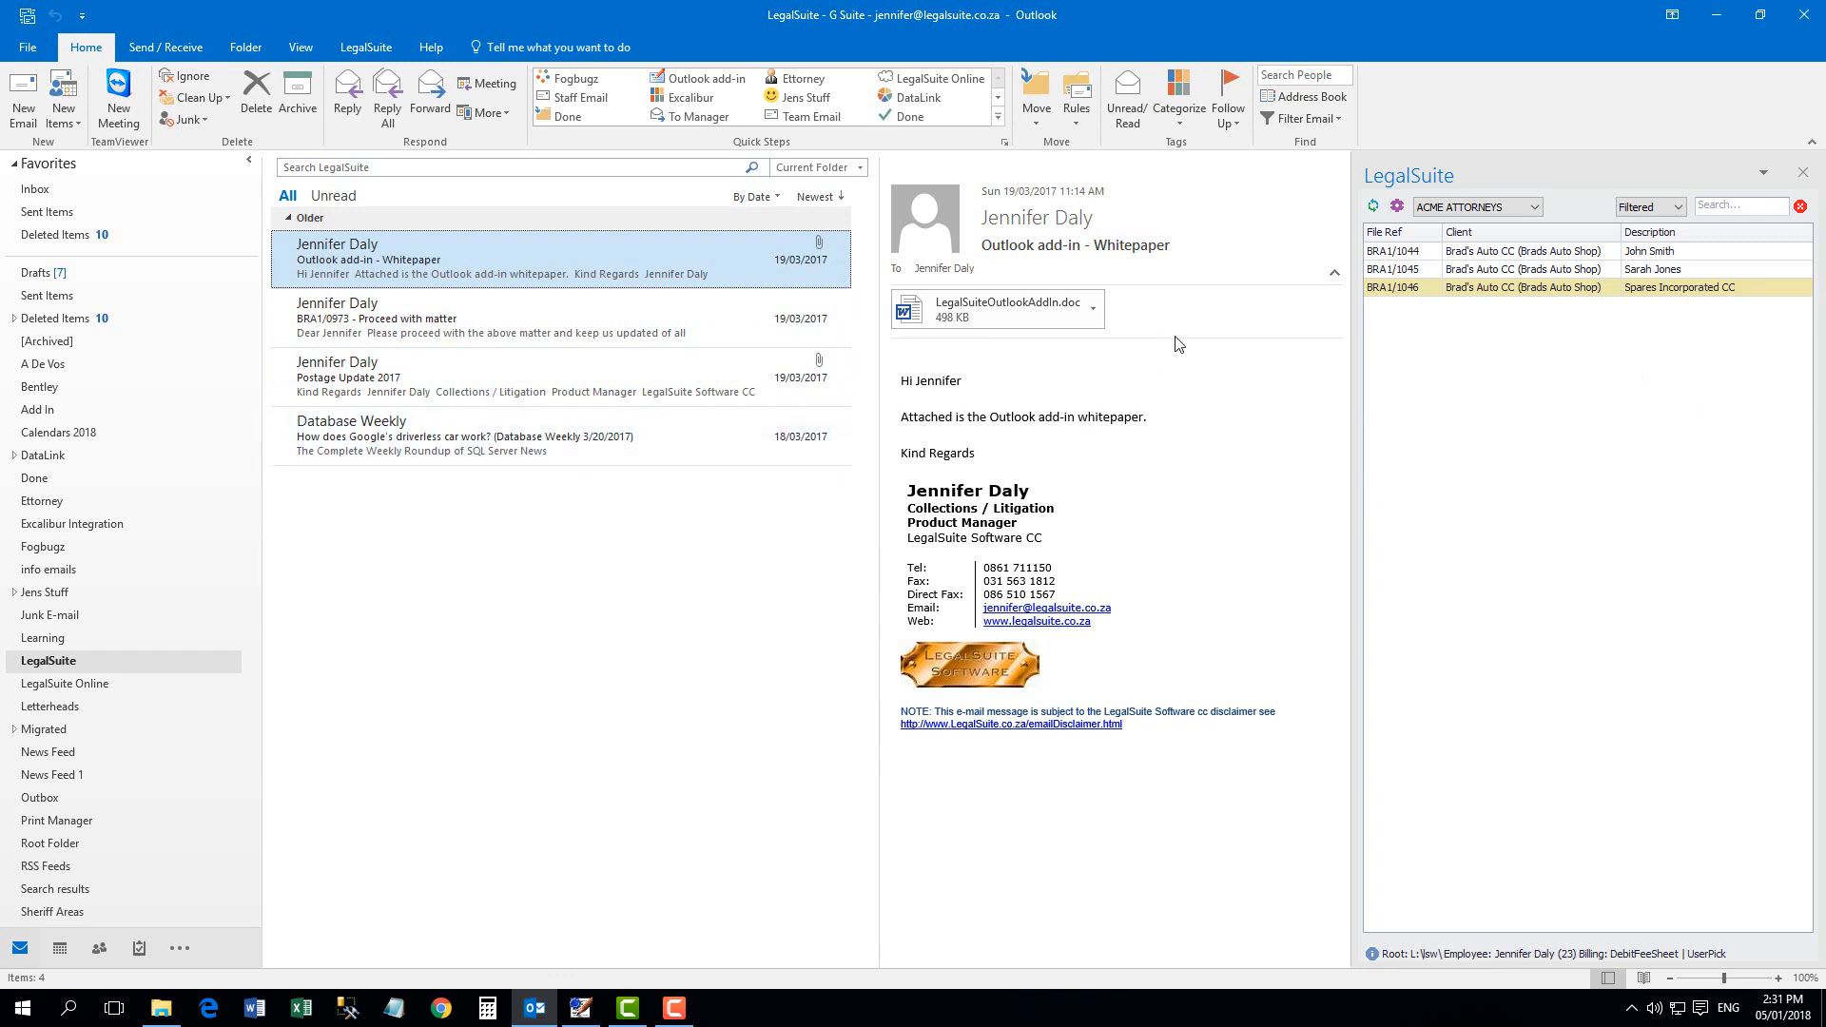
{"action": "left_click", "coordinate": [1396, 208]}
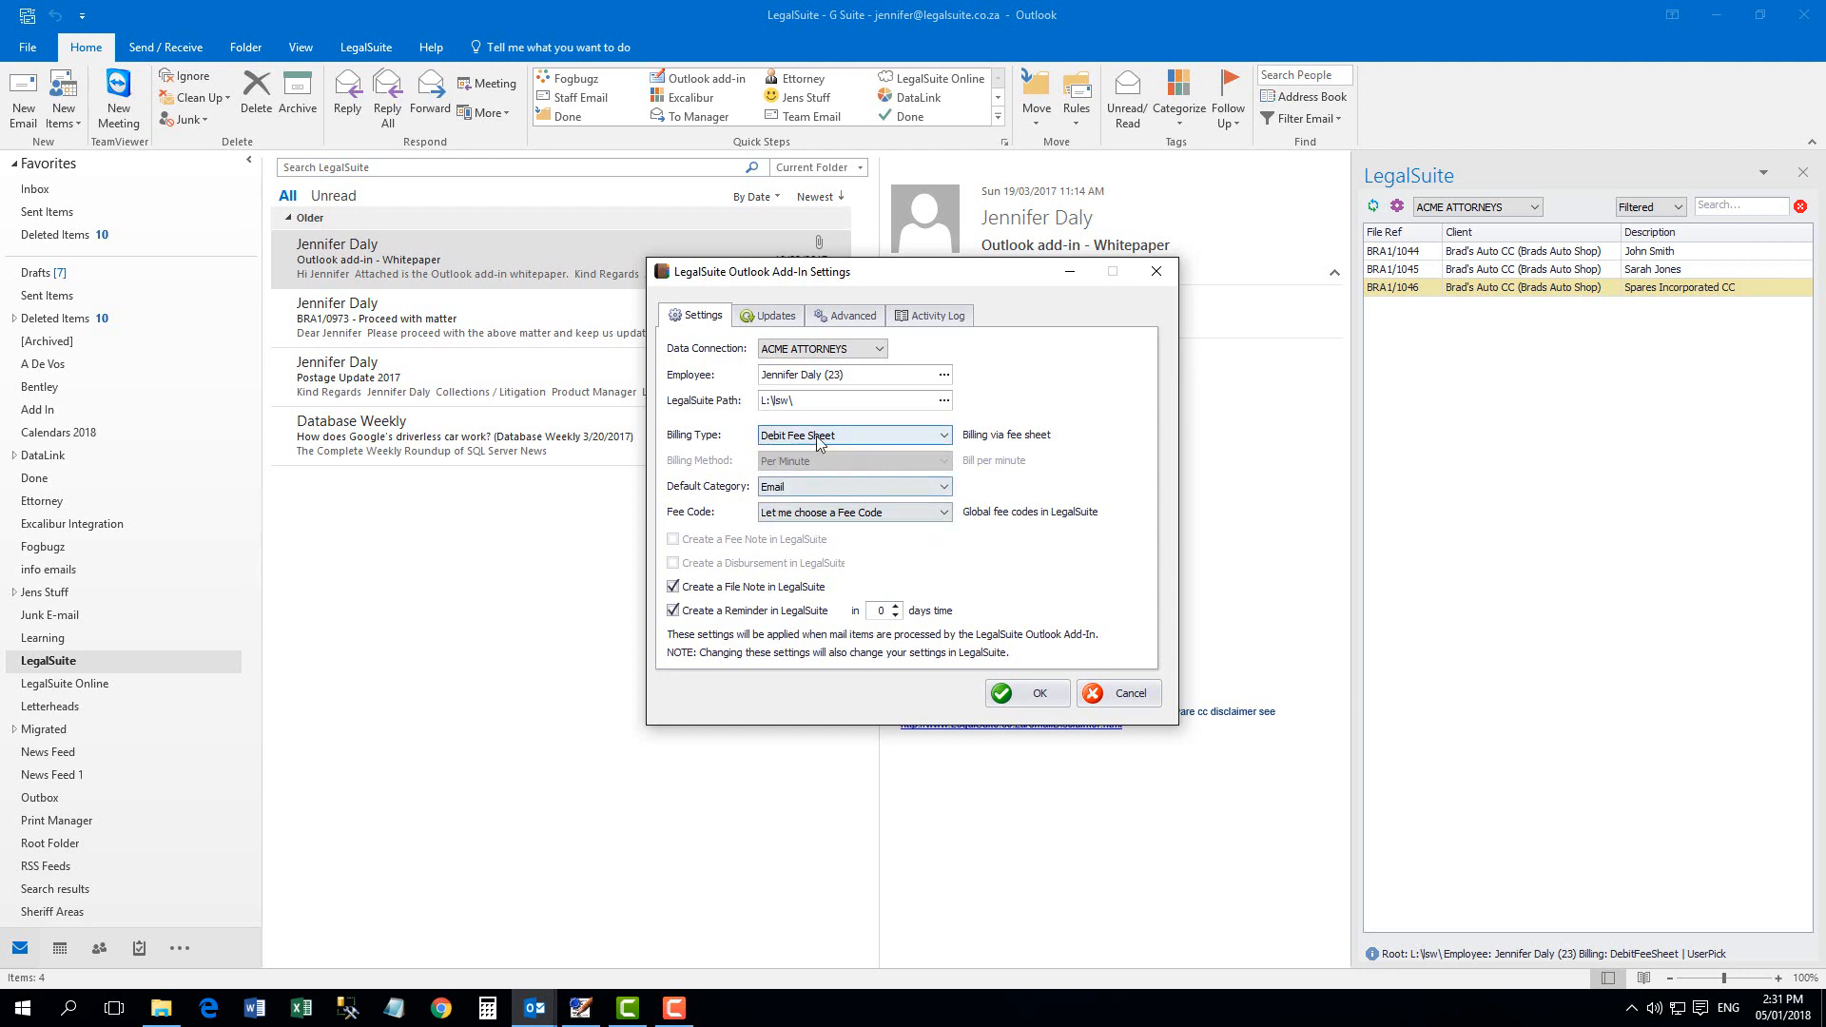
{"action": "left_click", "coordinate": [856, 321]}
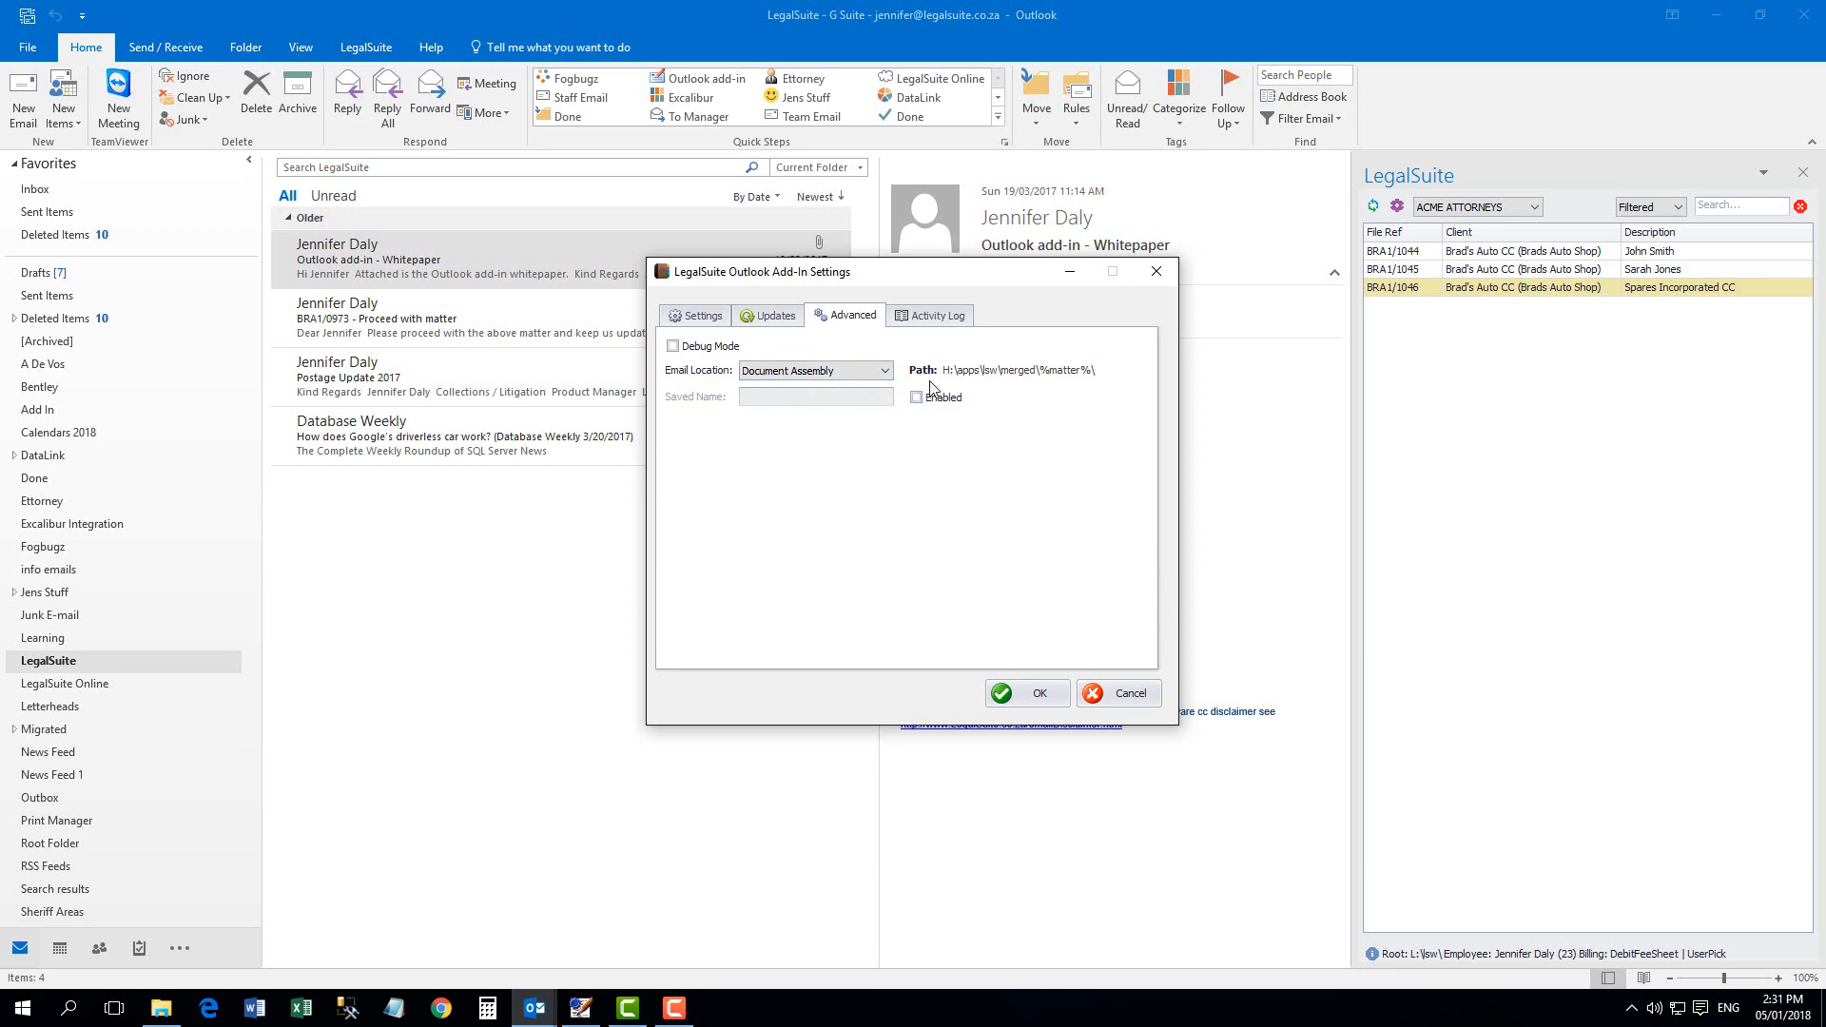
{"action": "left_click", "coordinate": [891, 373]}
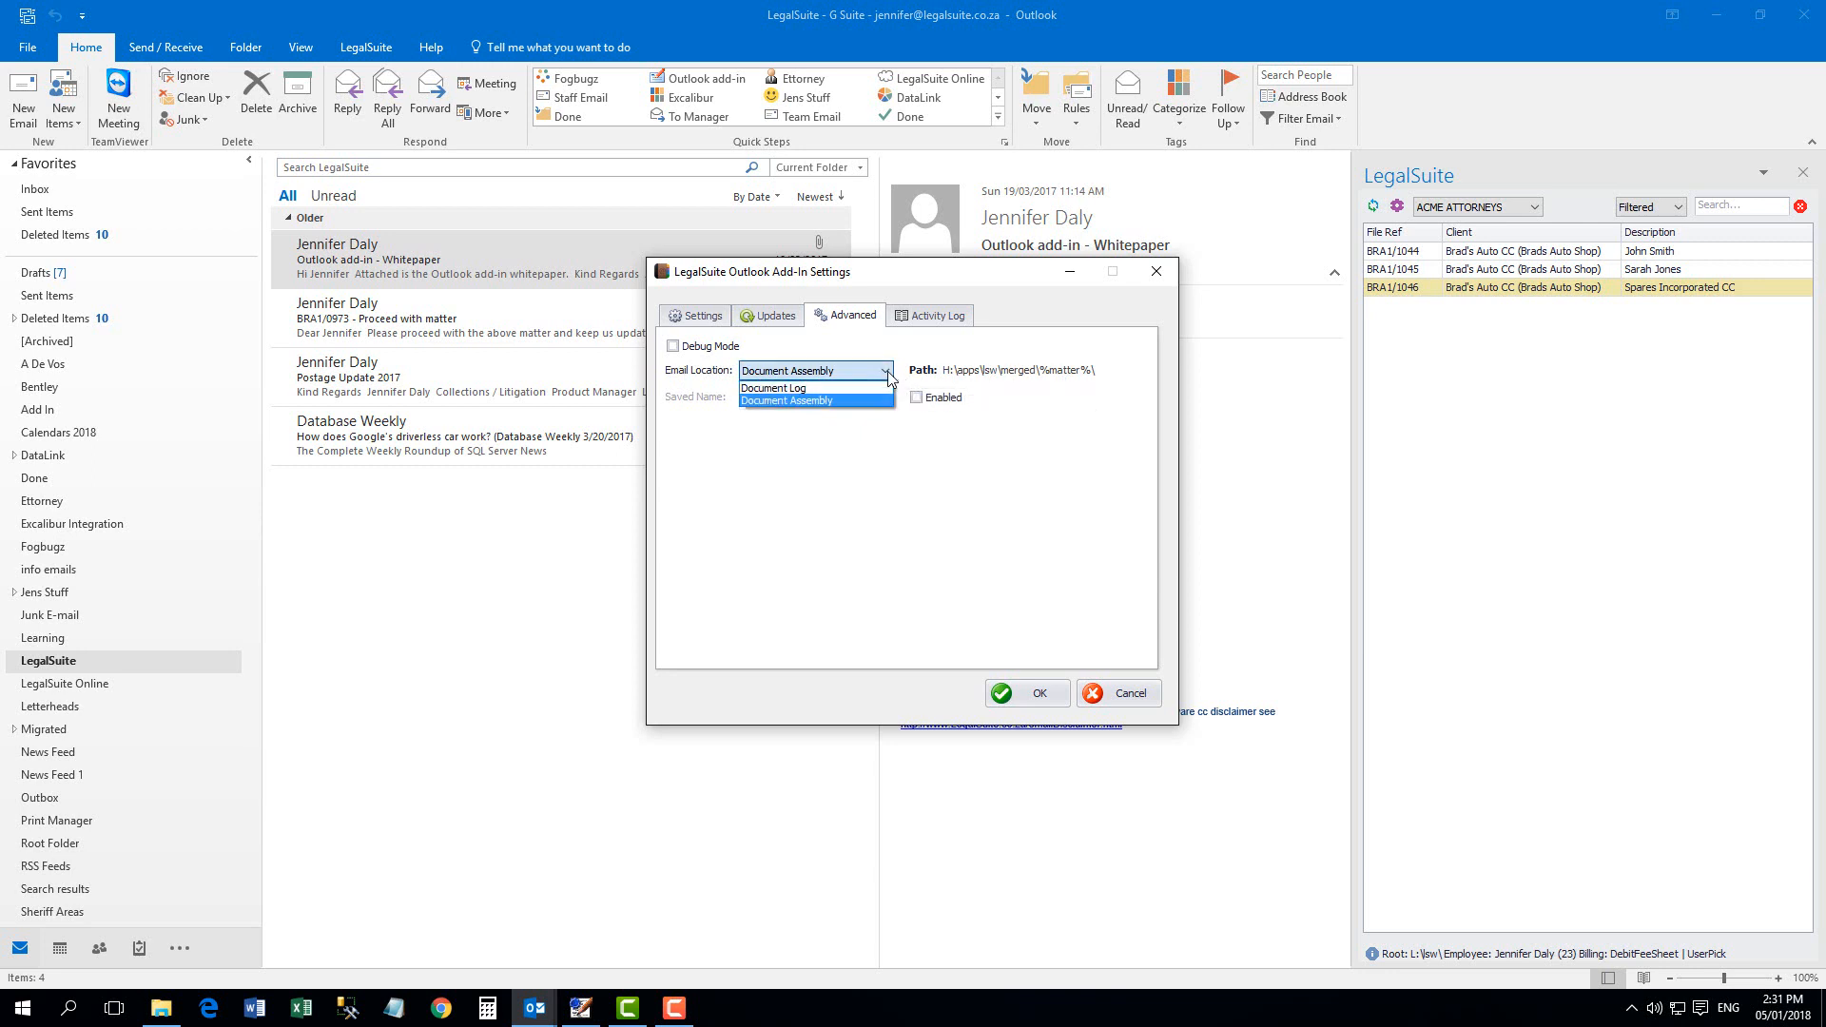
{"action": "left_click", "coordinate": [989, 475]}
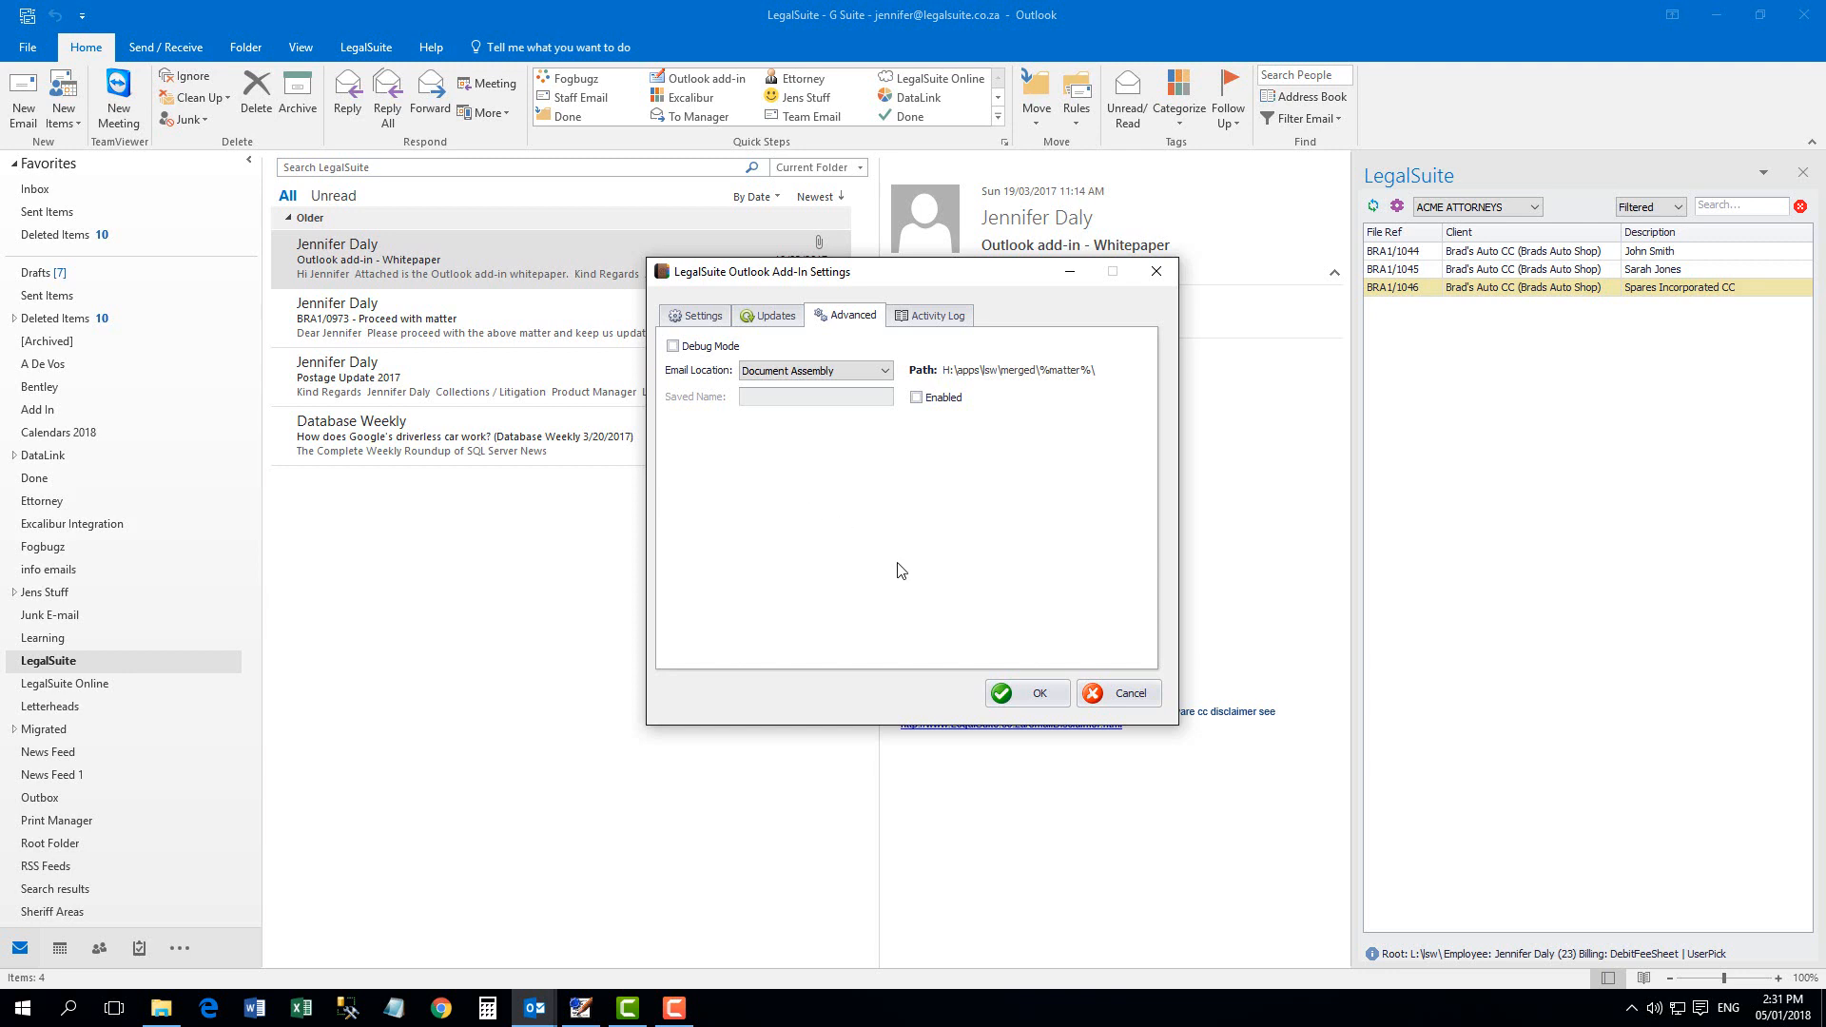
{"action": "left_click", "coordinate": [1026, 698]}
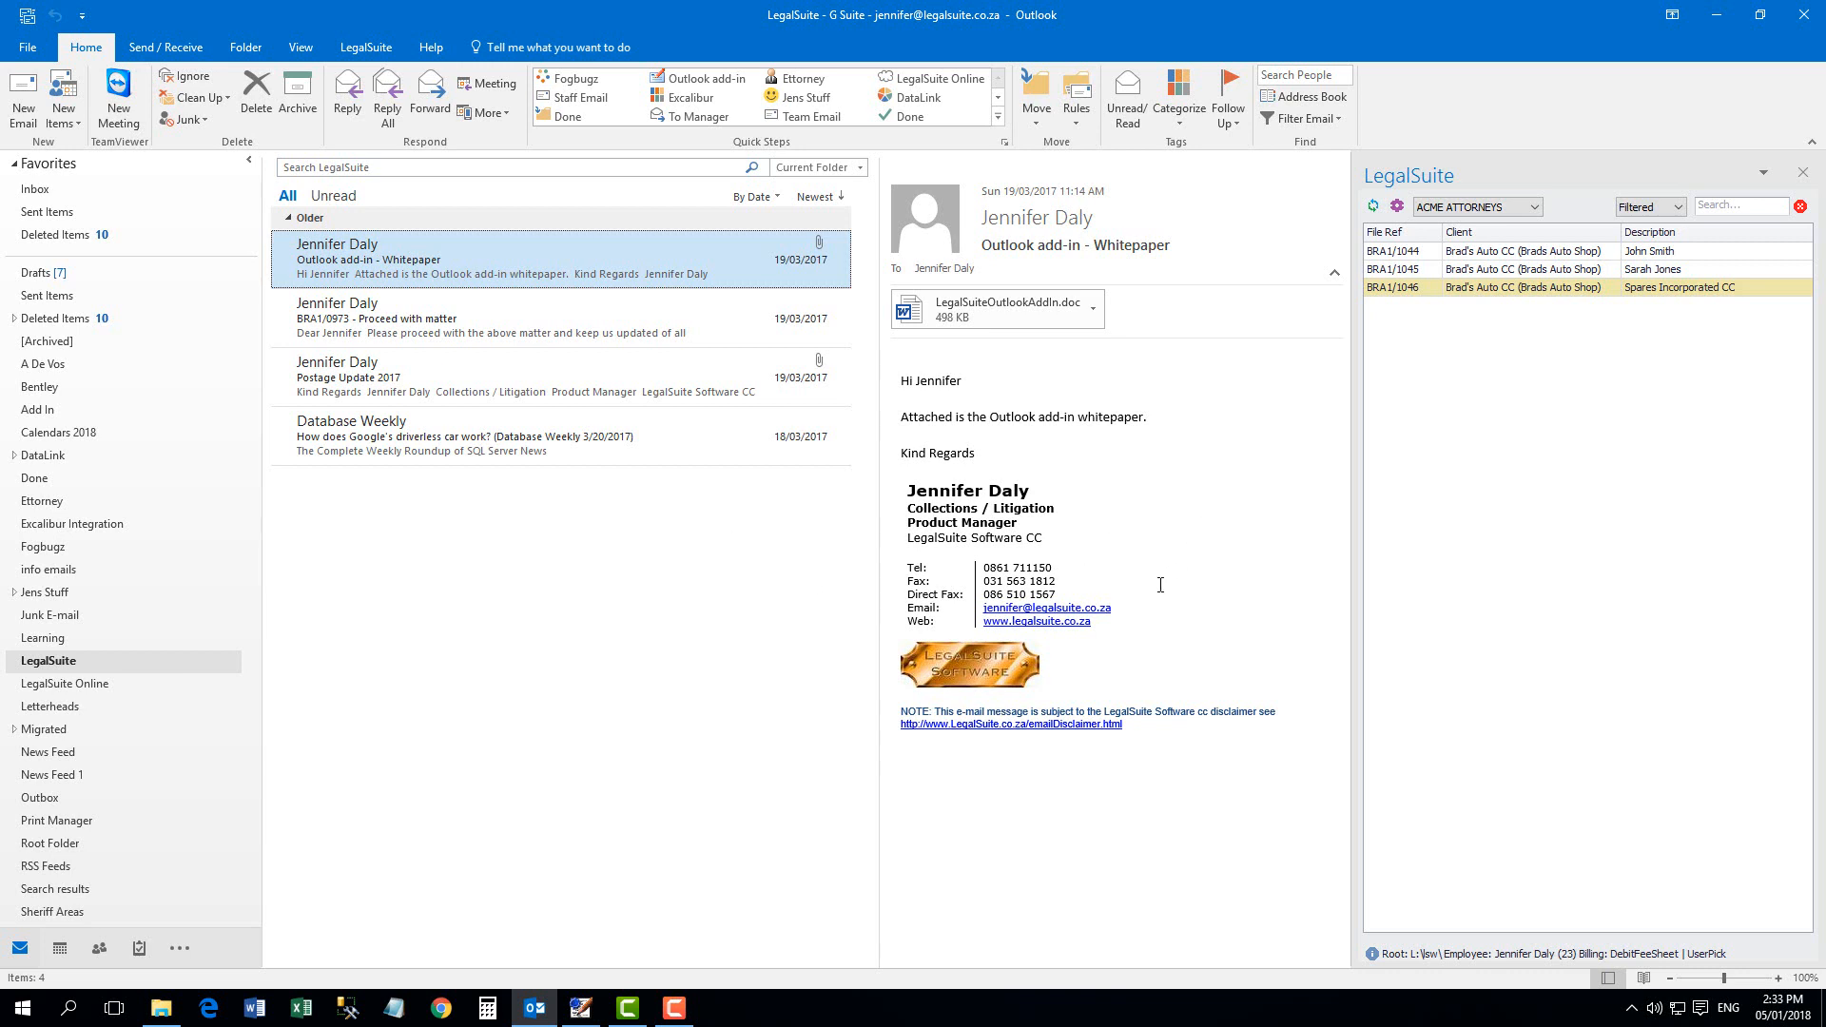
- View the contact card of the whitepaper email's sender, then close it
{"action": "left_click", "coordinate": [1035, 218]}
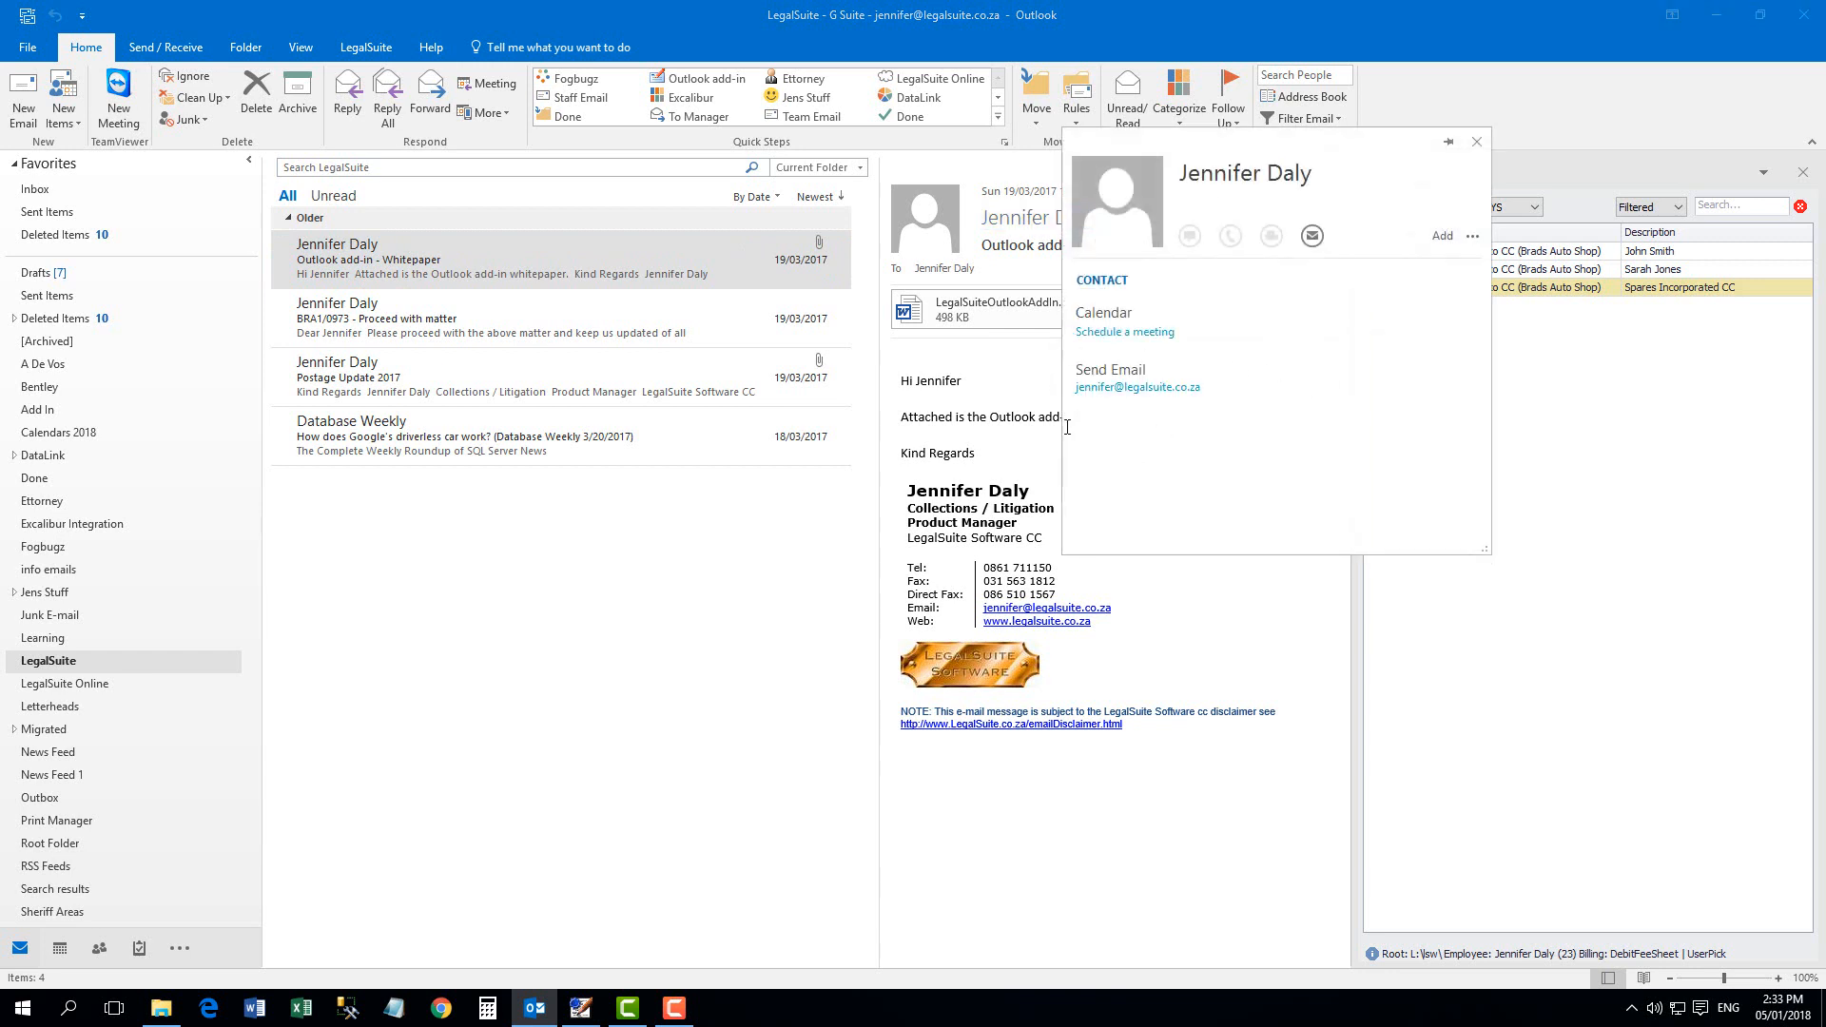
{"action": "left_click", "coordinate": [1476, 142]}
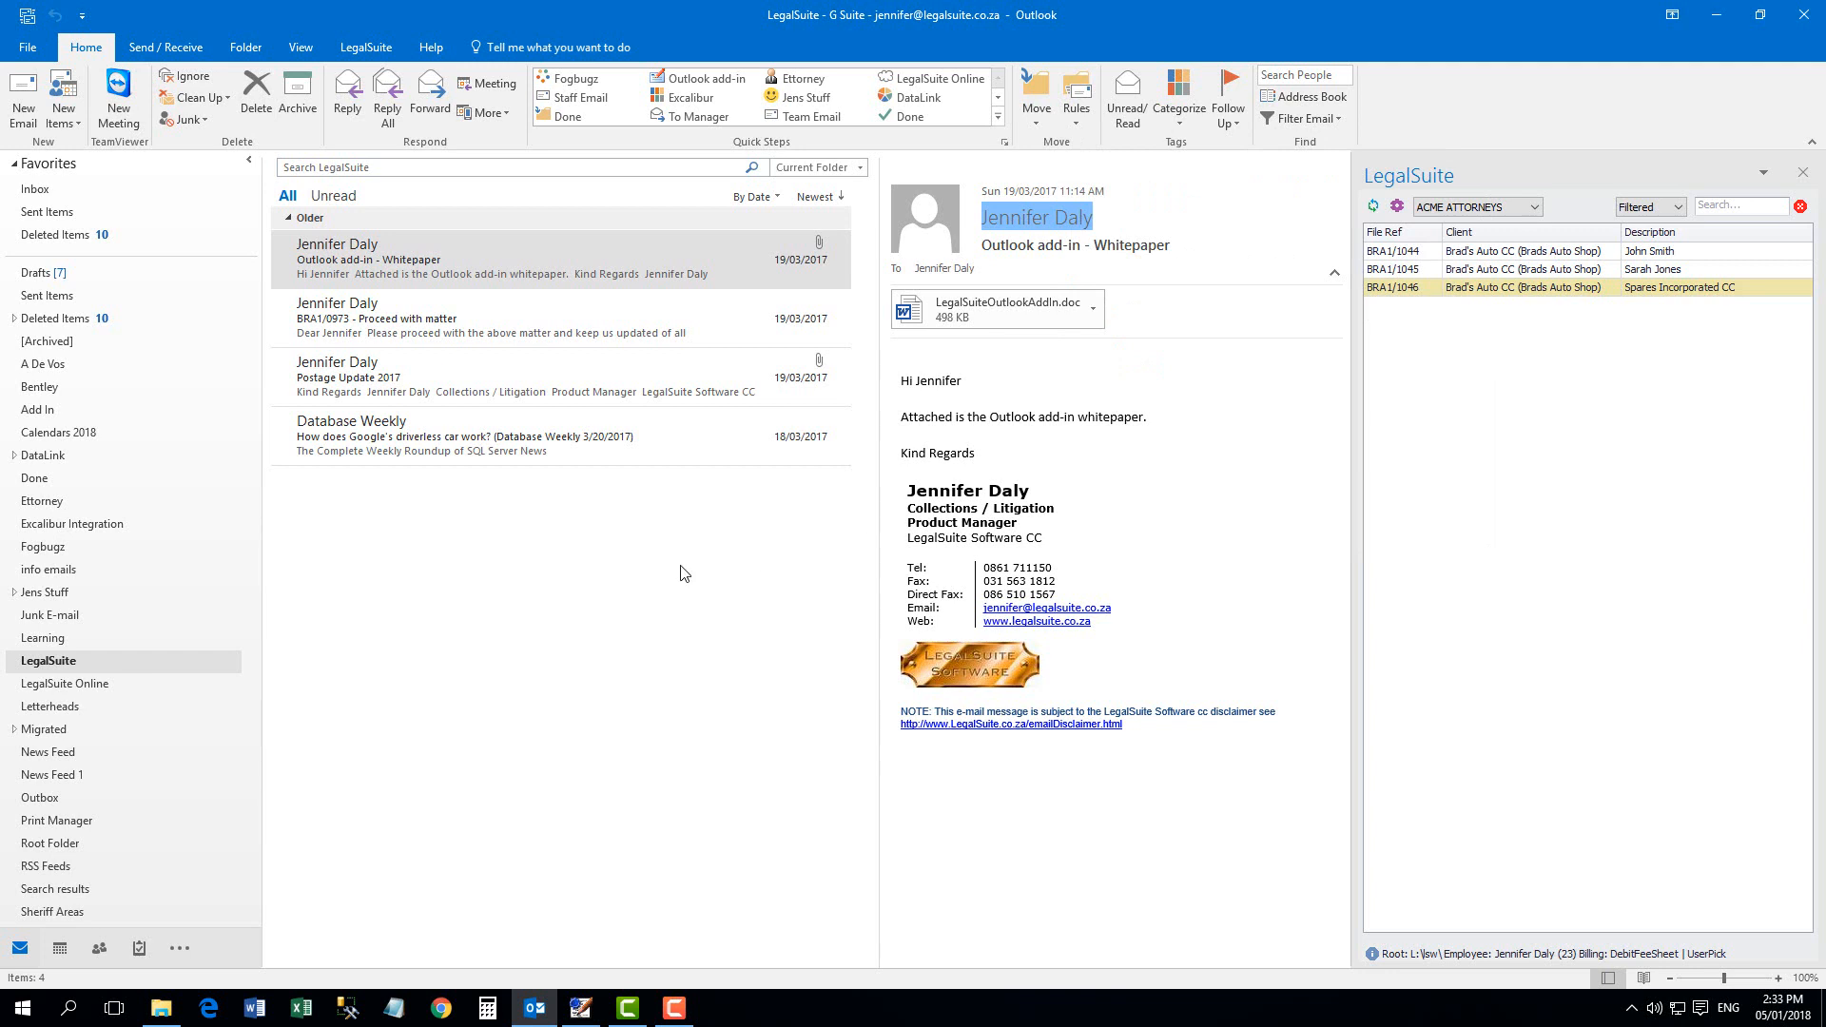